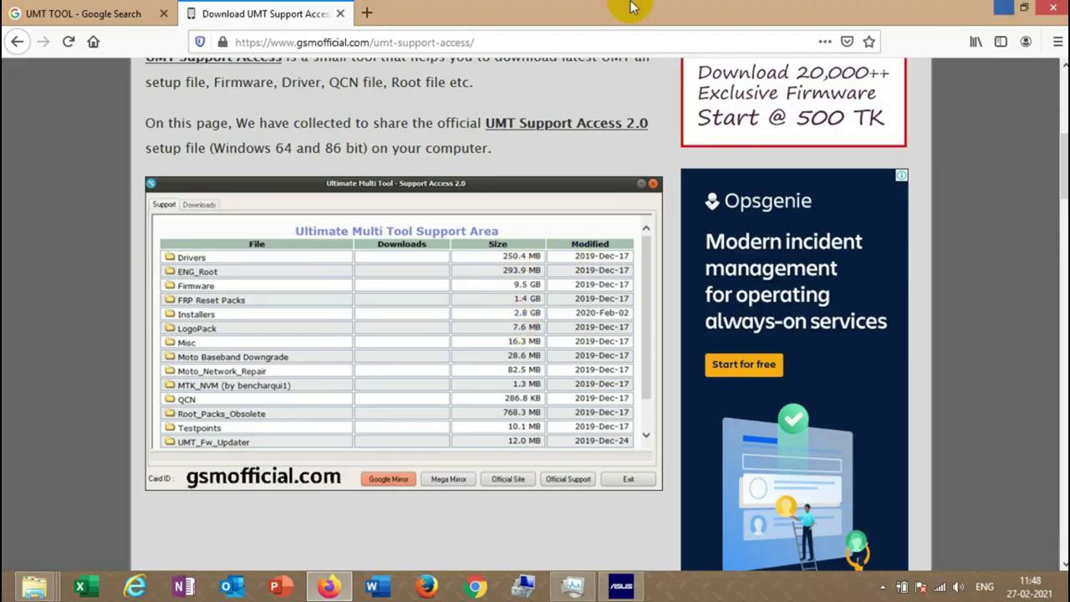
Step: Search the web for "UMT DRIVER" in a new browser tab
left_click(367, 13)
type("UMT DRI")
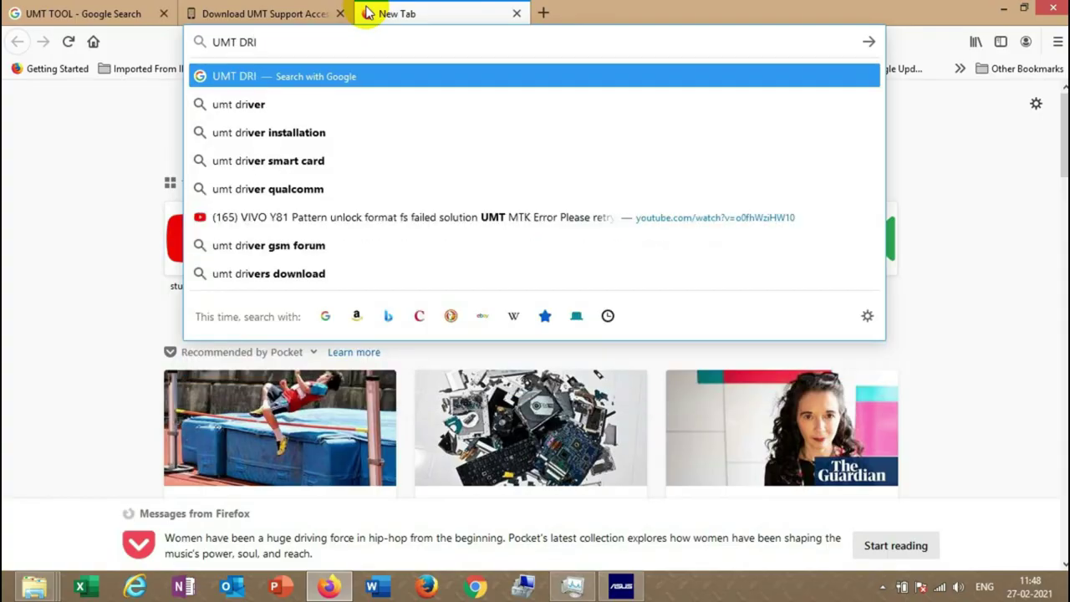
type("ER")
key("BackSpace")
type("VER")
key("Return")
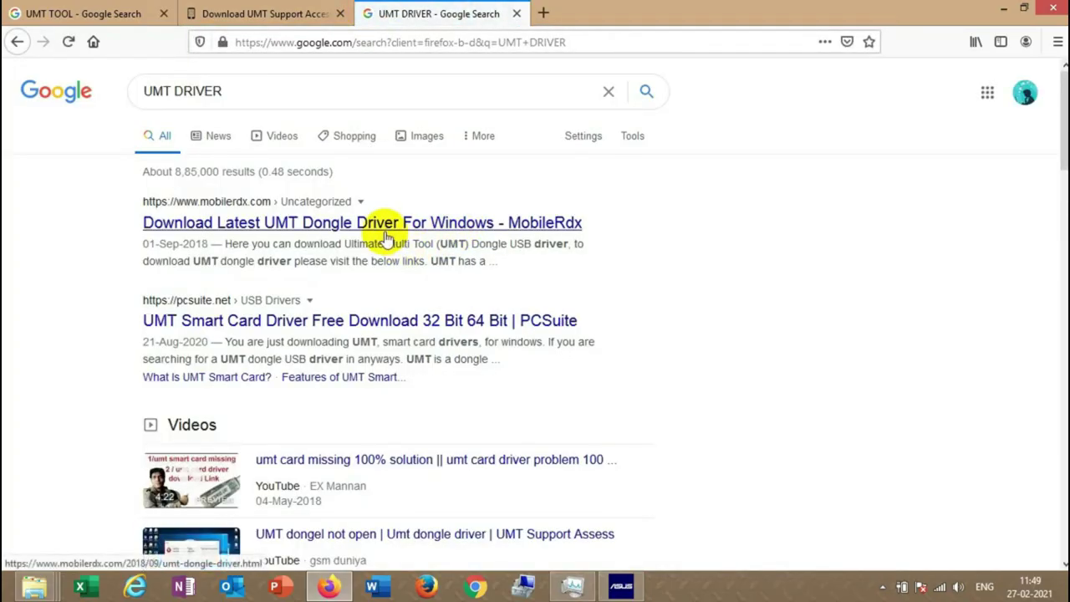
Step: Open the MobileRdx article on the latest UMT dongle driver and find its download links
left_click(387, 240)
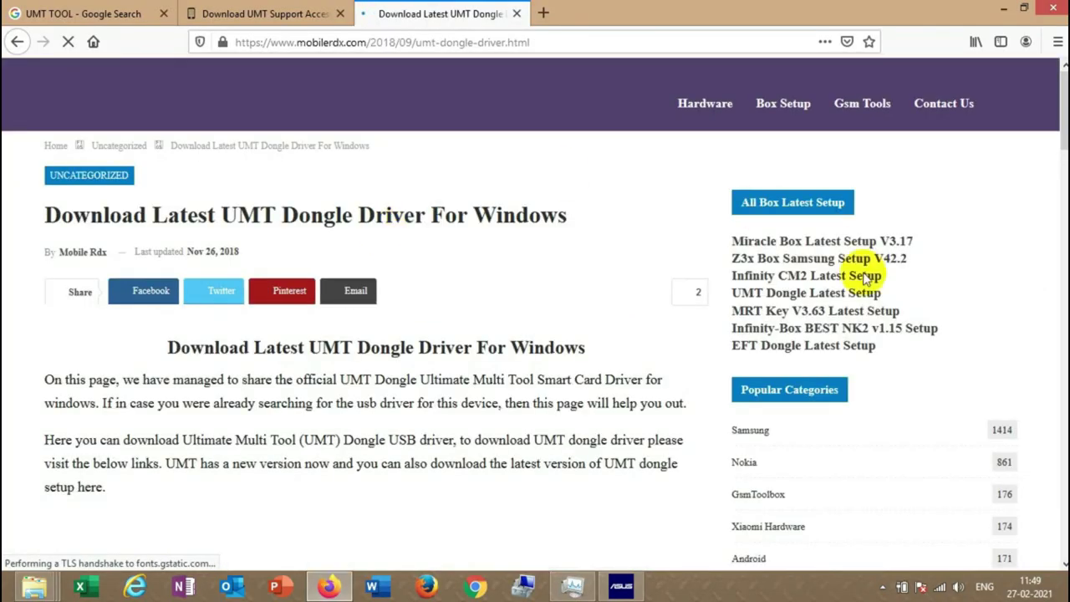
scroll(1055, 144, "down", 6)
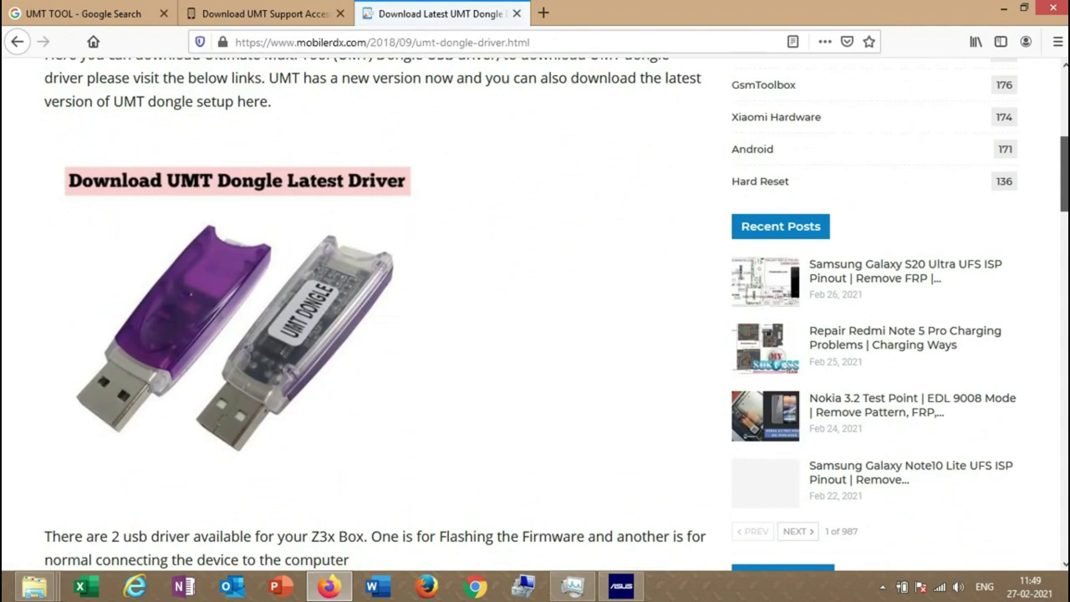
scroll(346, 313, "down", 10)
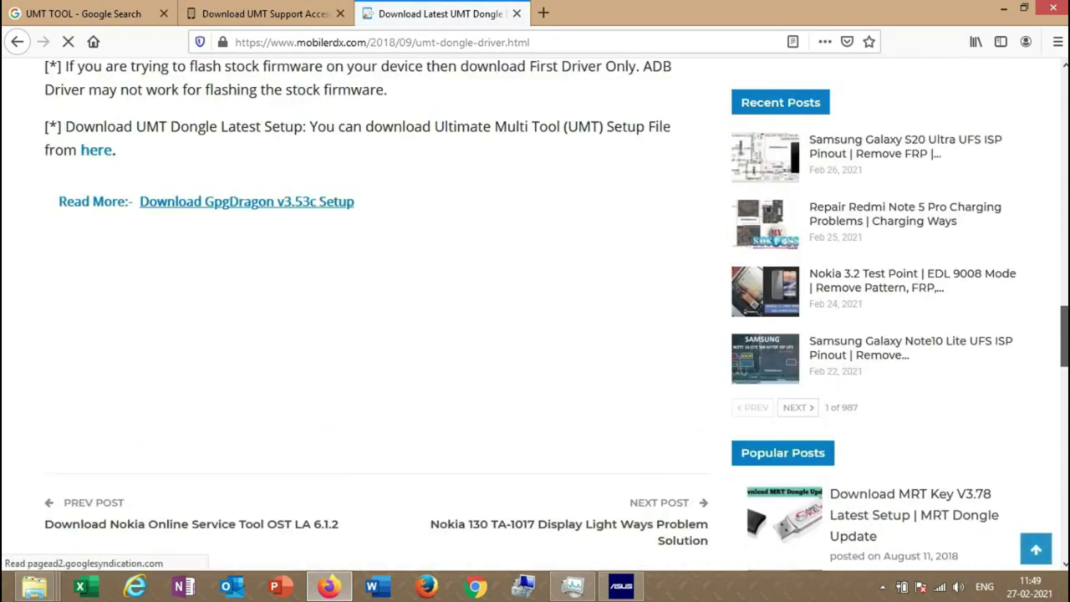
scroll(459, 266, "up", 3)
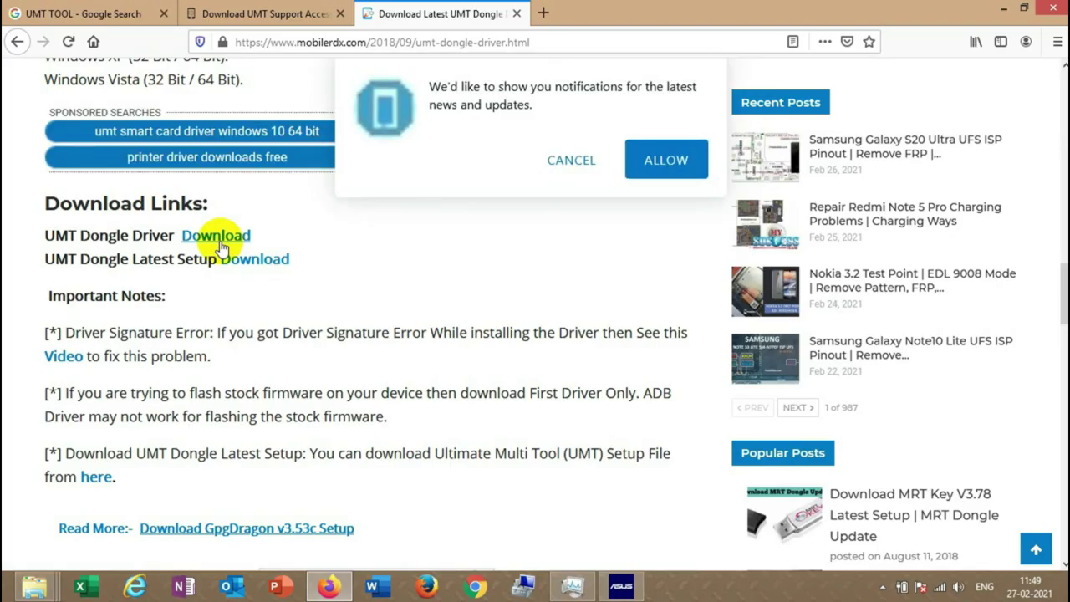
Step: Minimize the browser from the UMT Support Access page and move the UMTv2 Support Access 2.0 shortcut to an empty desktop area
left_click(263, 14)
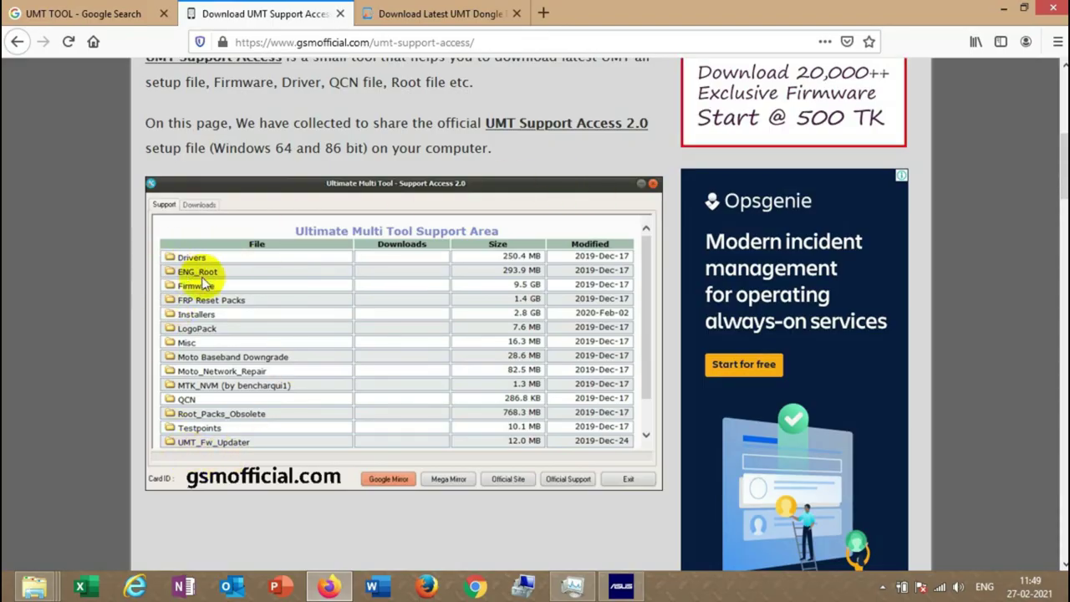
left_click(1004, 9)
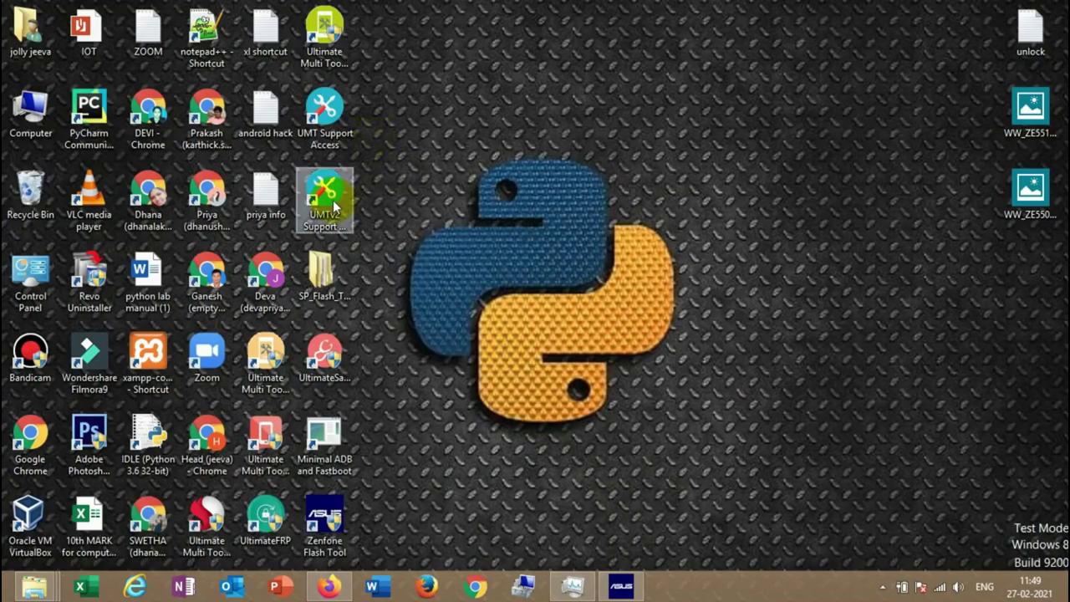
left_click_drag(325, 190, 627, 84)
left_click(627, 153)
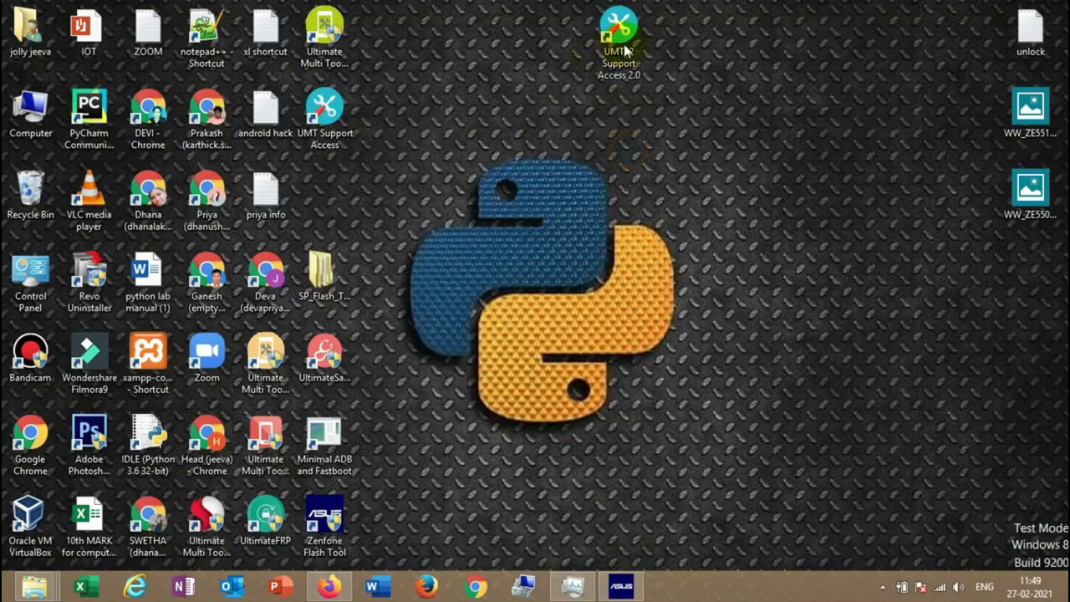
Step: Open the Downloads folder in File Explorer and search it for "UMT"
double_click(30, 113)
left_click(388, 196)
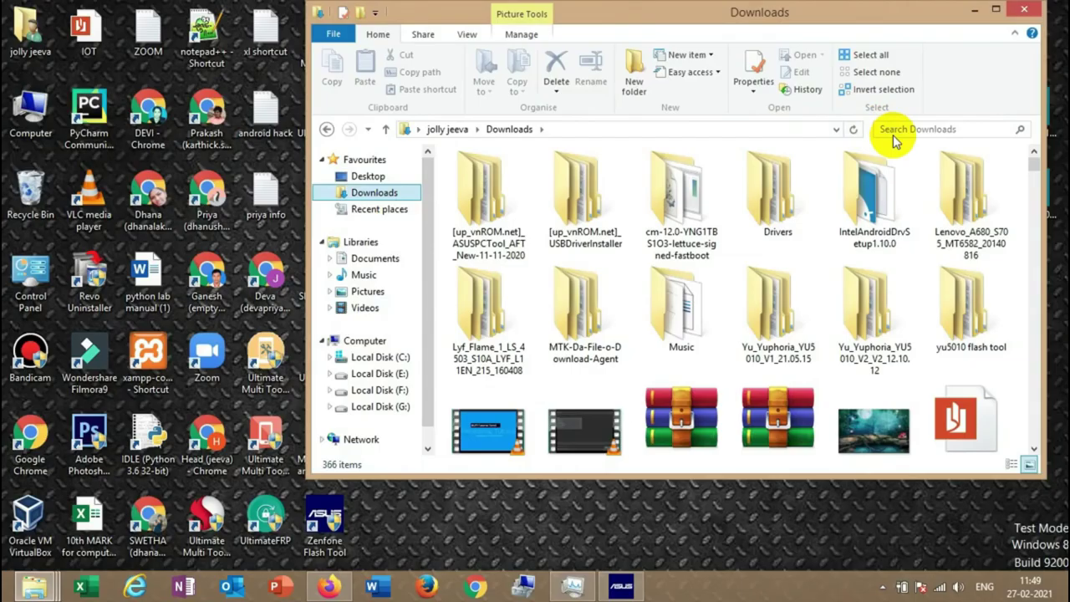
left_click(886, 128)
type("UMT")
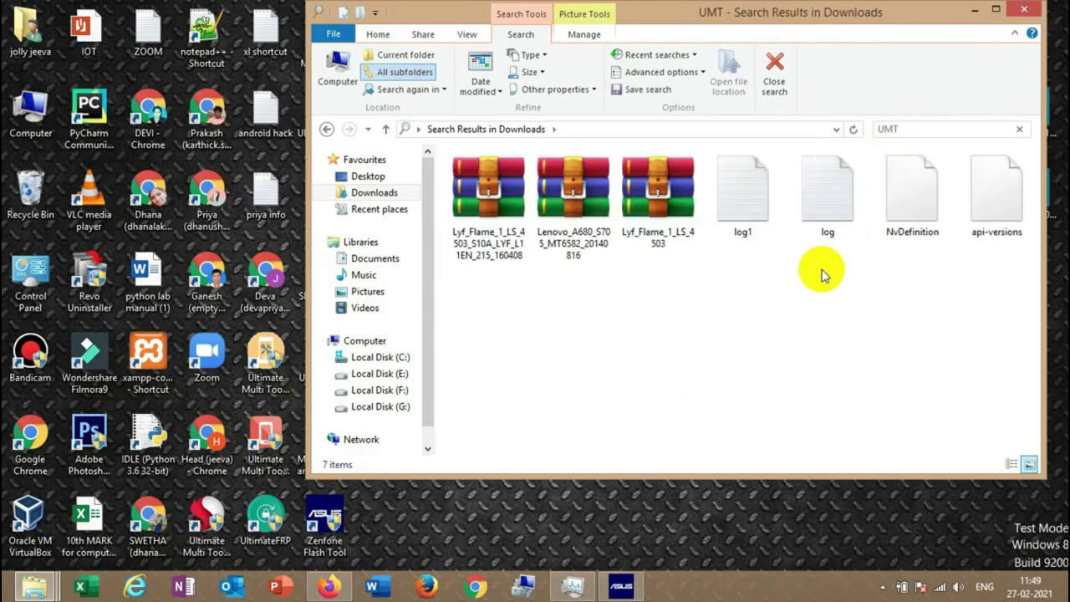
double_click(904, 125)
type("UM")
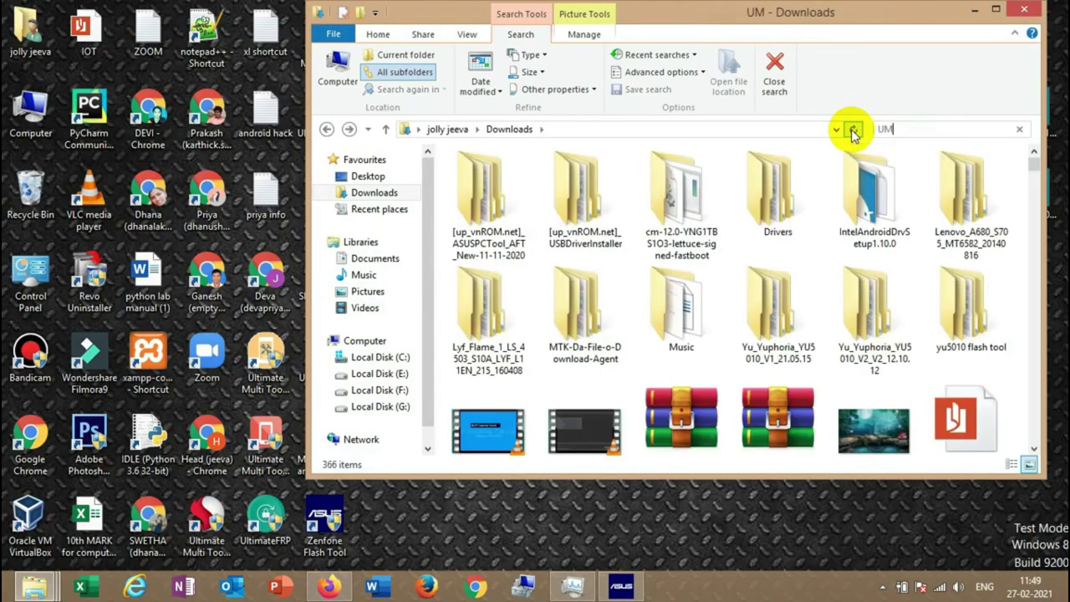
type("T")
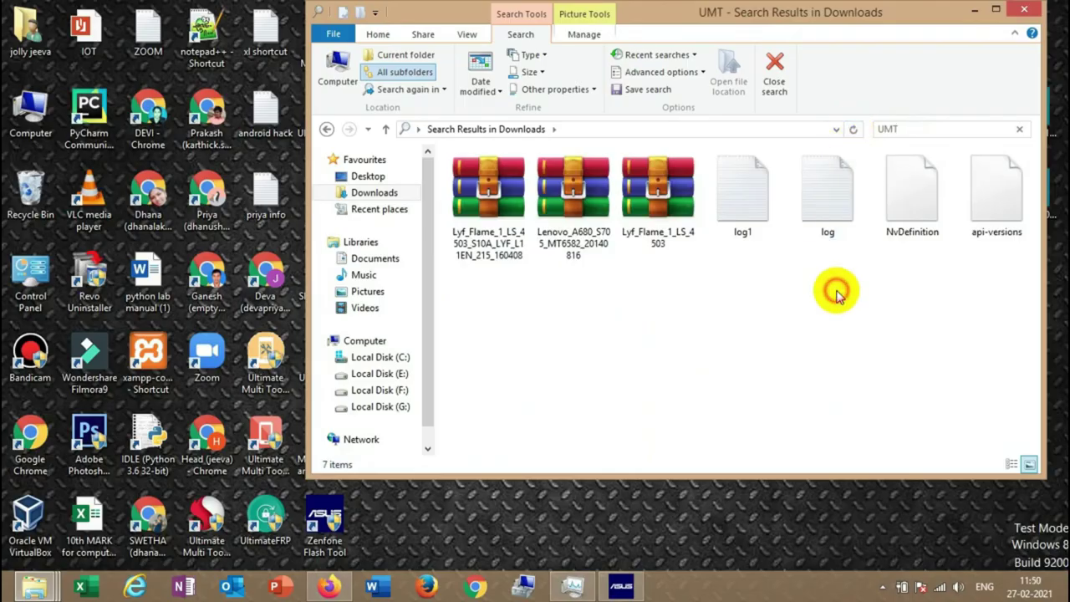
Step: Search the Downloads folder for "SUPP", look through the matches and minimize the window
left_click(913, 131)
type("SUPP")
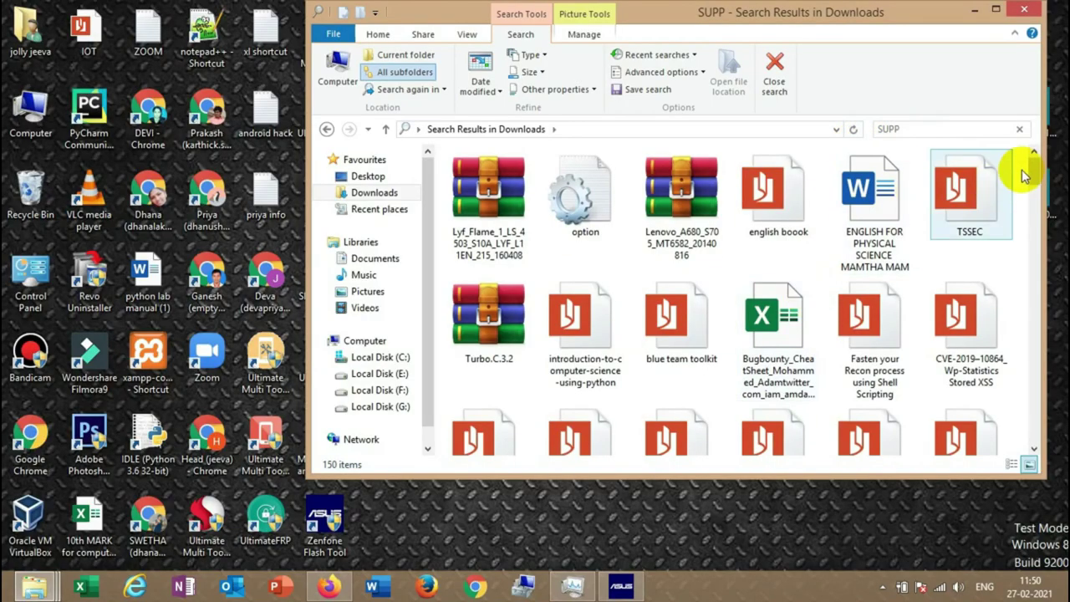
left_click_drag(1034, 173, 986, 76)
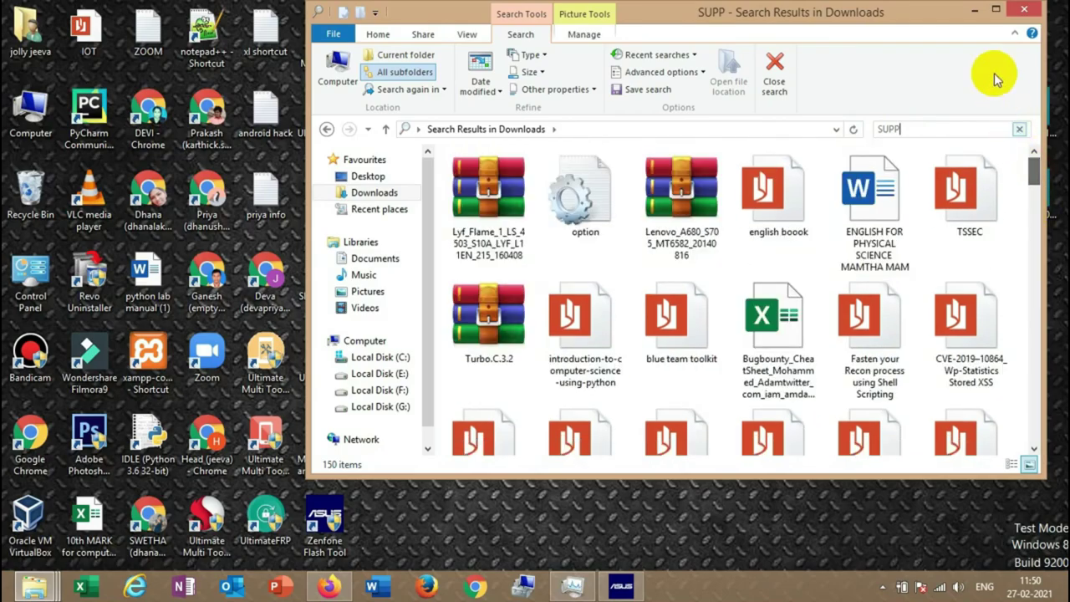
left_click(972, 10)
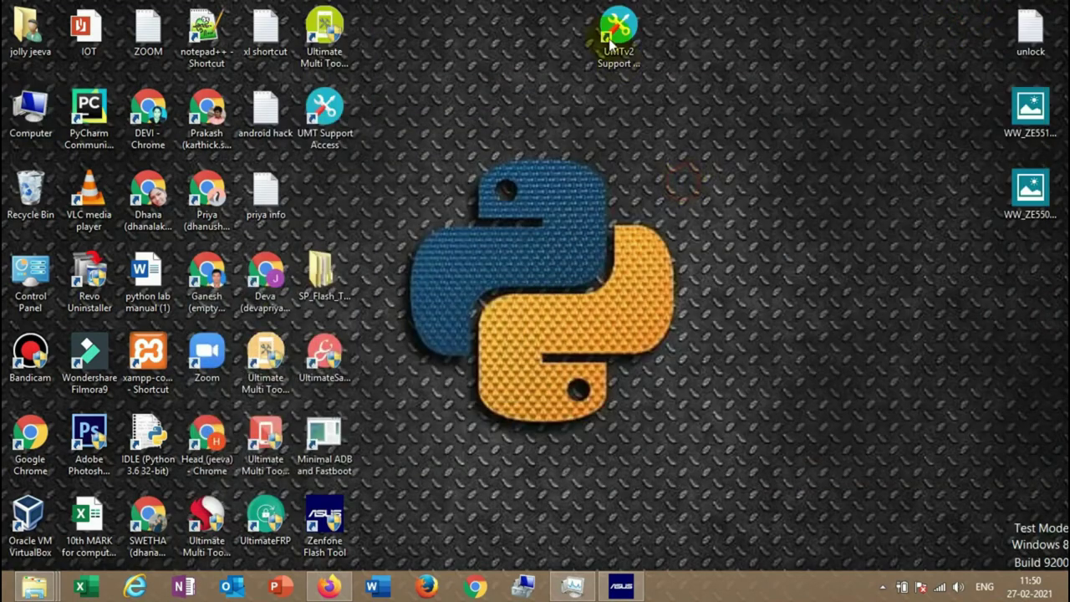
Step: Move the UMTv2 Support Access 2.0 shortcut lower on the desktop, launch it and reposition its window
left_click_drag(618, 33, 619, 122)
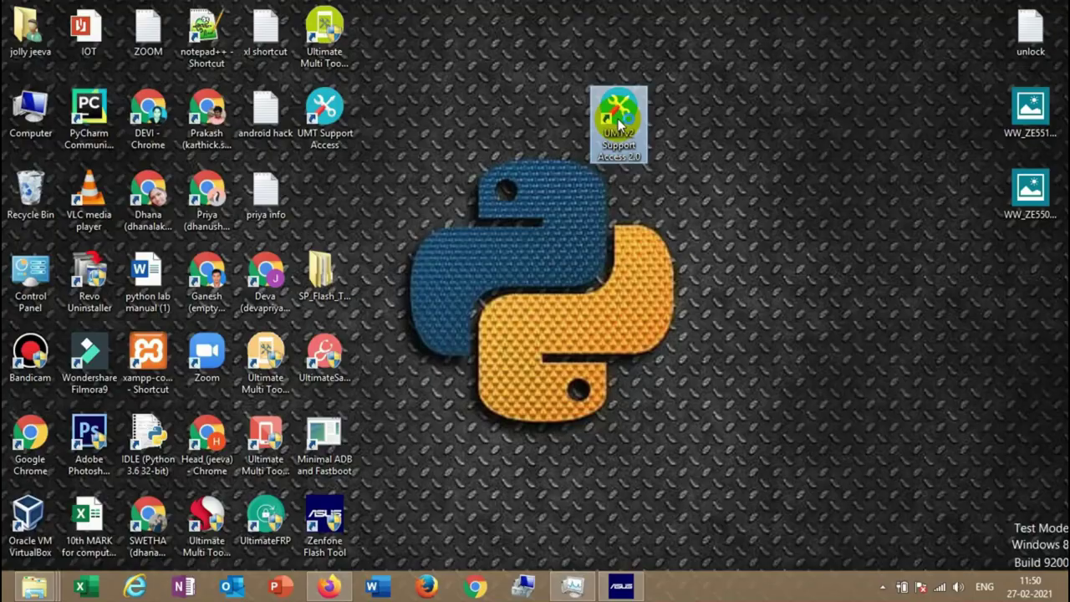
double_click(619, 121)
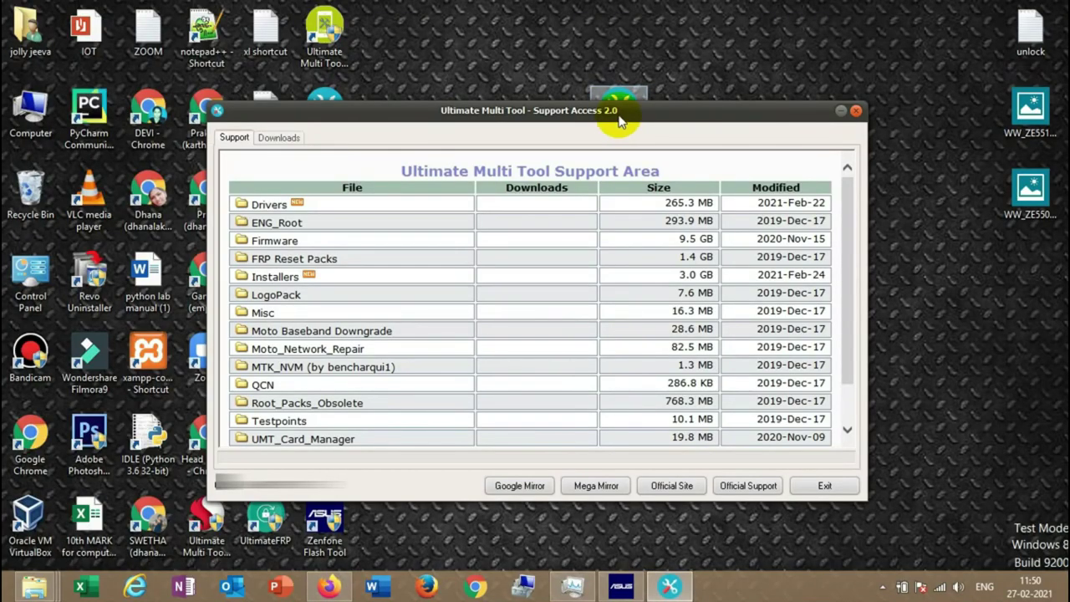
left_click_drag(628, 117, 762, 67)
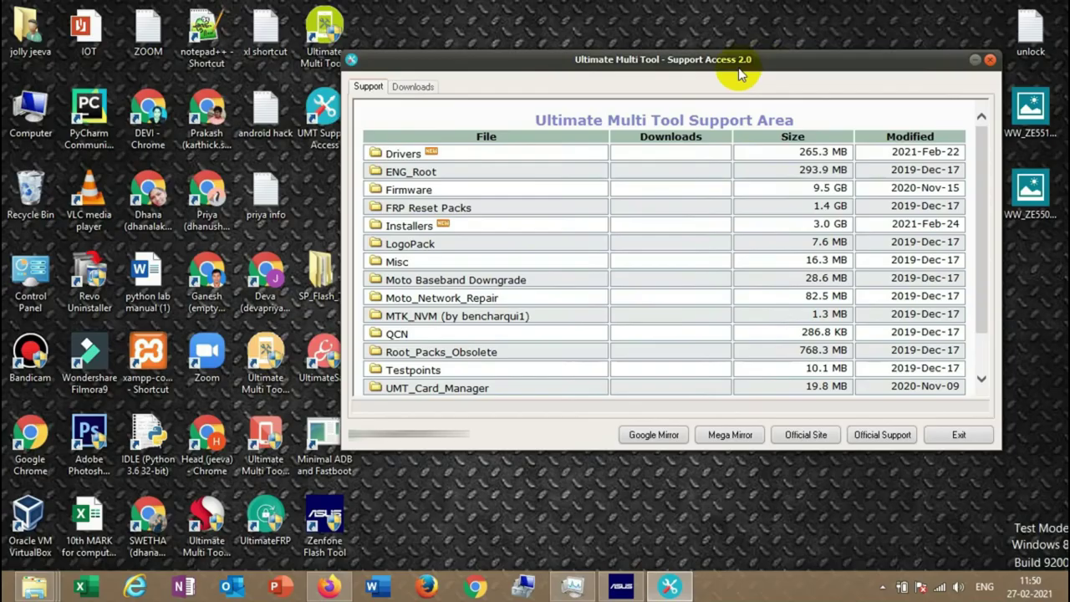
Step: Add Android_Driver.rar from the ADB_Driver folder under Drivers to the download queue
left_click(415, 155)
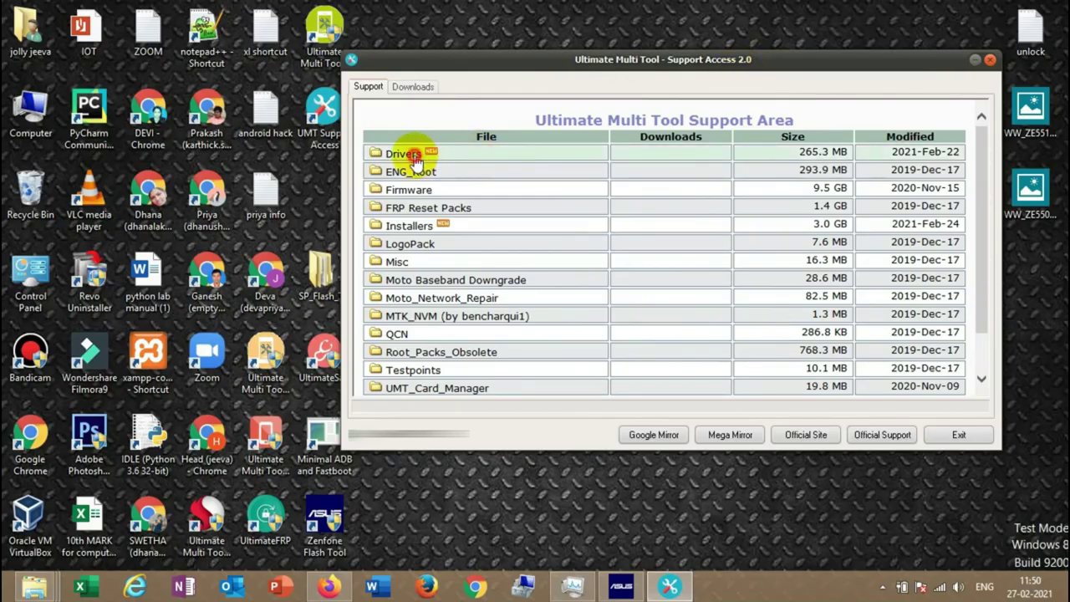
double_click(417, 157)
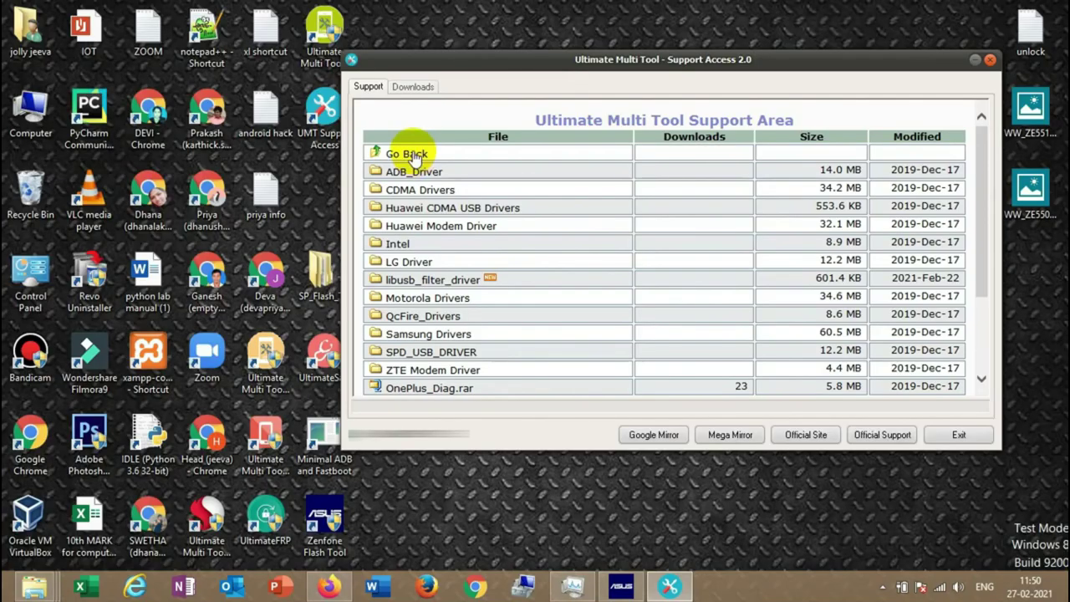
left_click(422, 173)
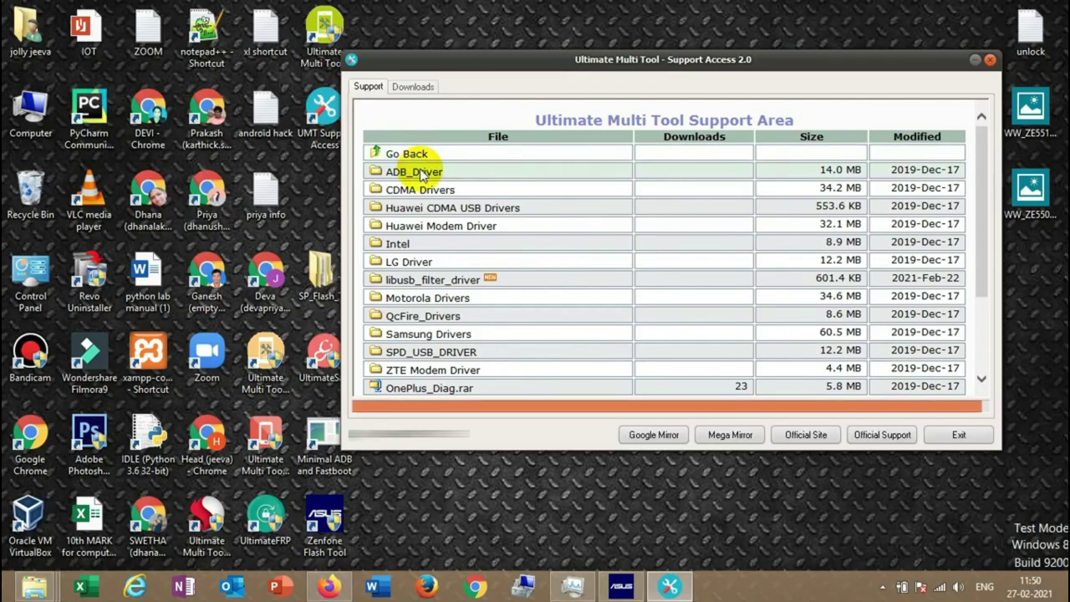
left_click(424, 172)
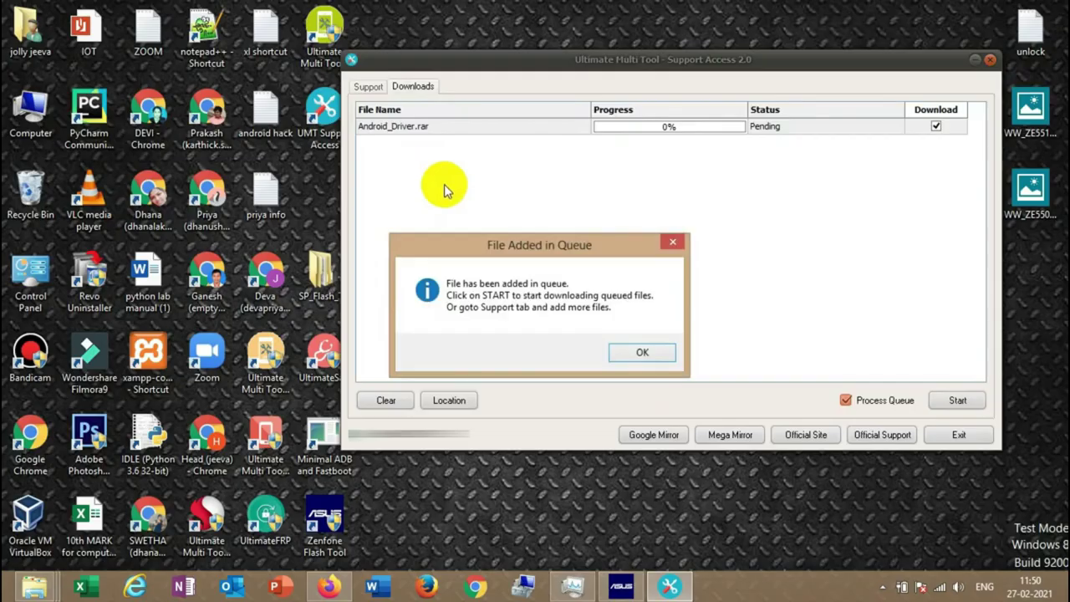
left_click(637, 352)
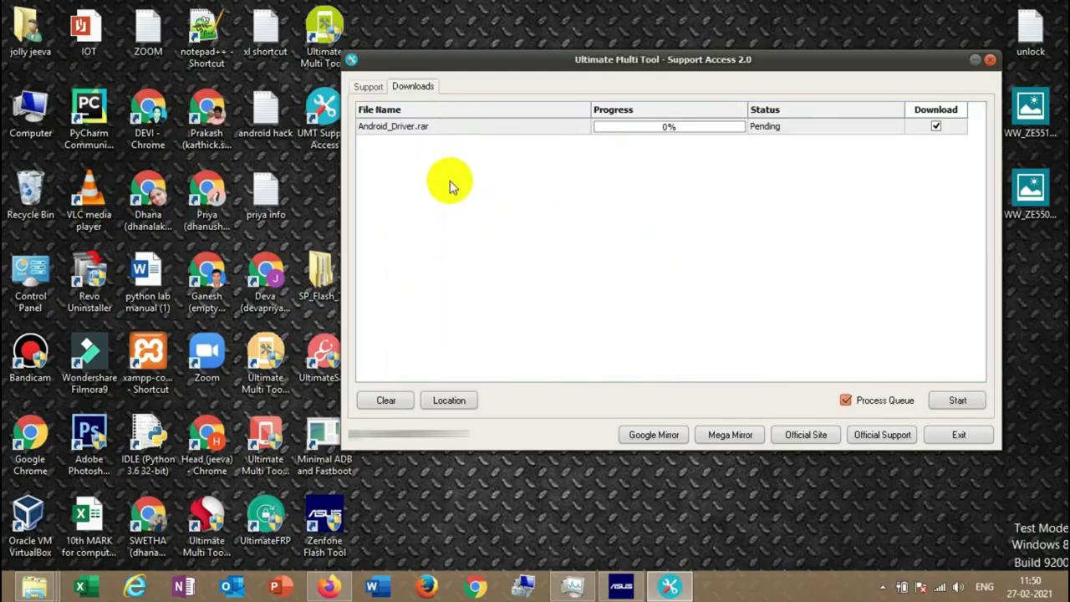
Step: Add CG220_Windows%20Driver.rar from the CDMA Drivers folder to the download queue
left_click(368, 86)
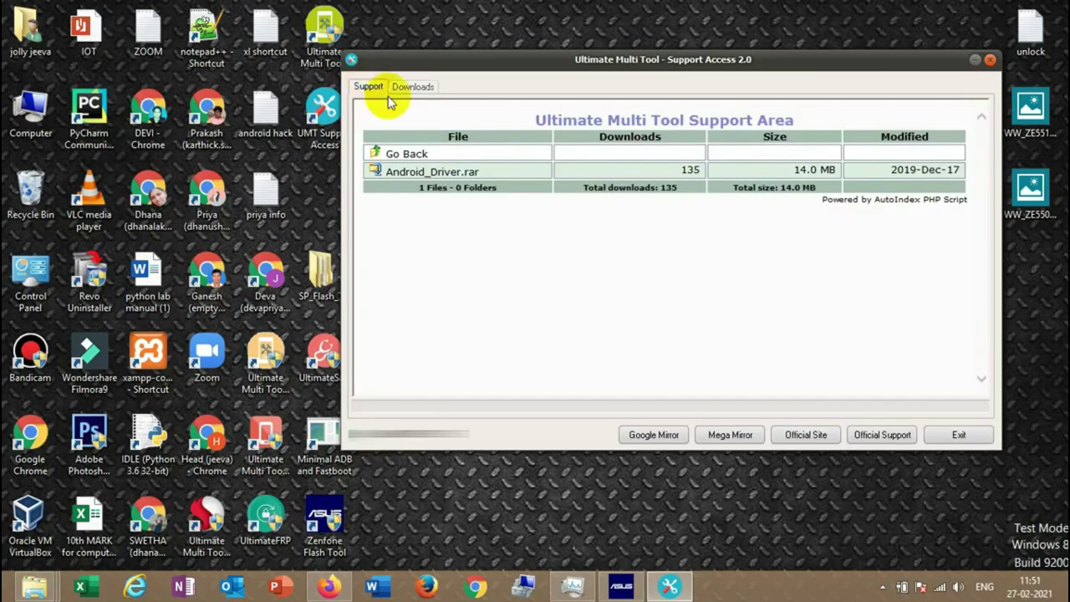
left_click(392, 153)
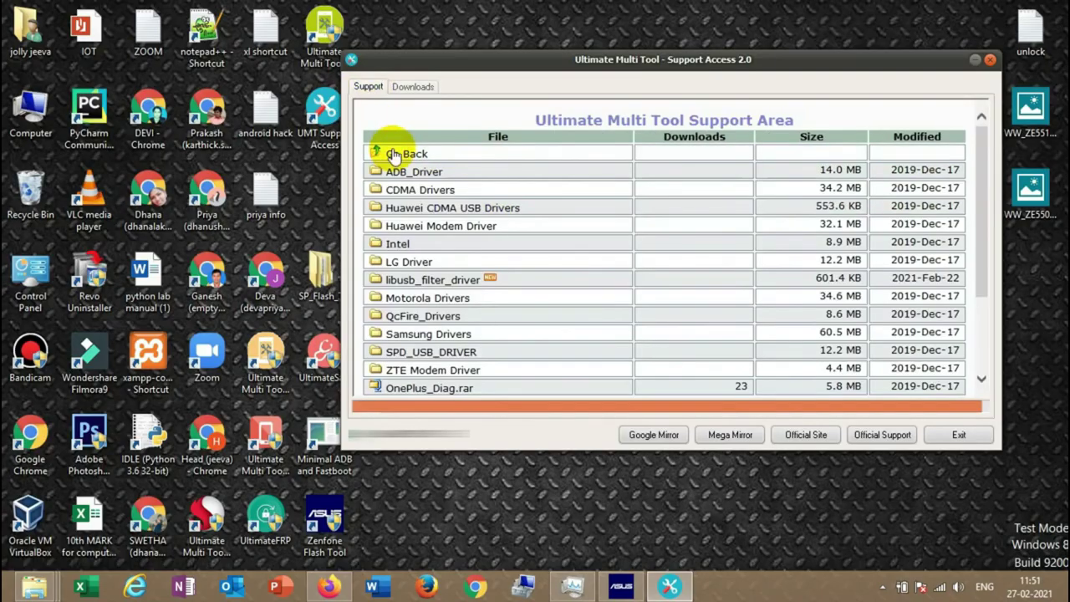
left_click(413, 191)
left_click(420, 171)
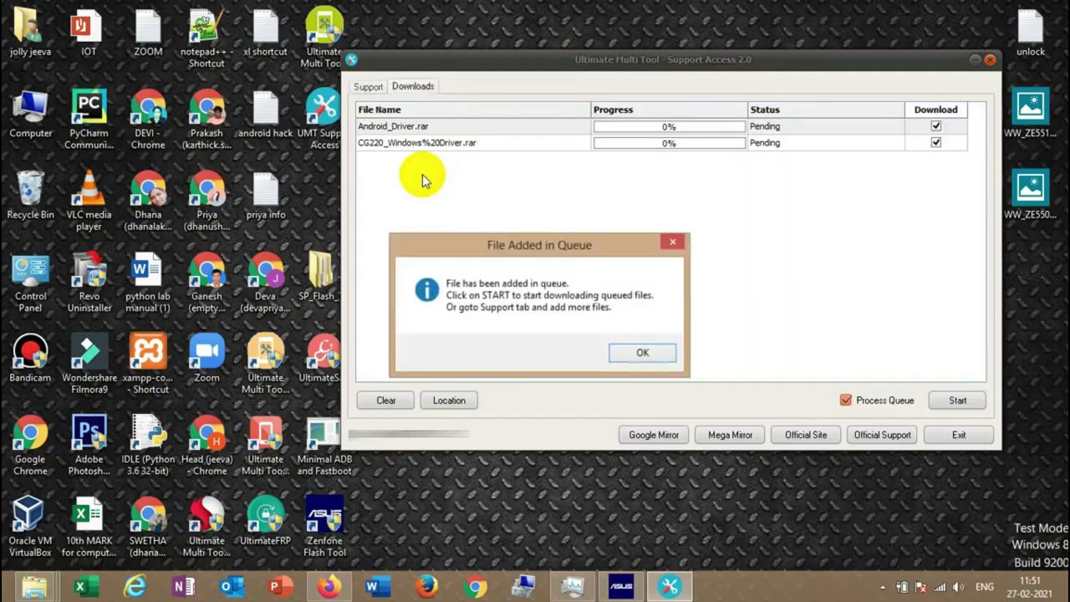
left_click(648, 351)
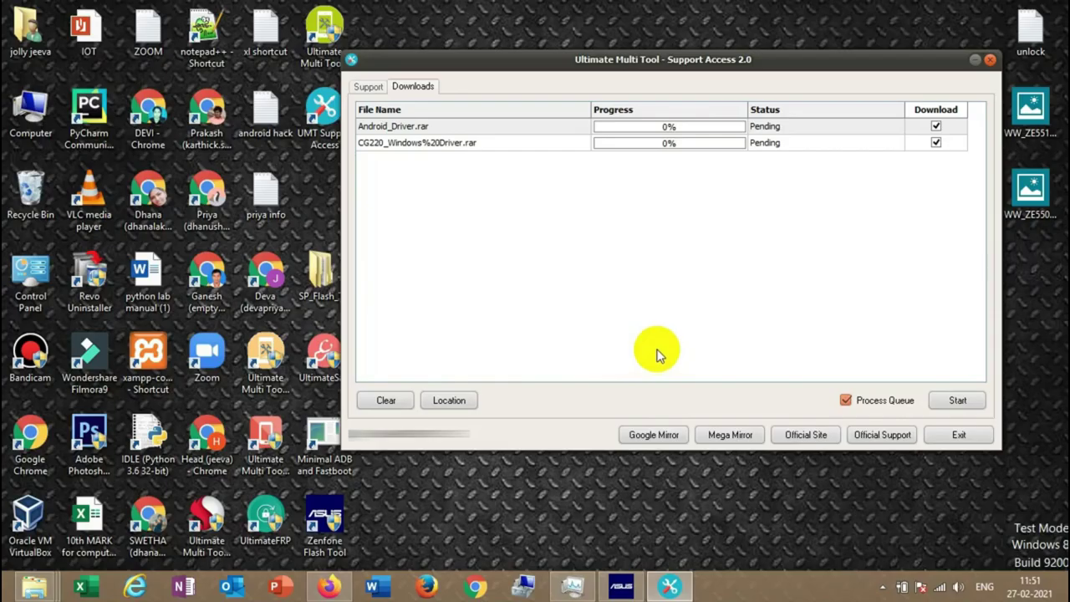
Step: Start downloading the queued files, excluding CG220_Windows%20Driver.rar and including it again while the download runs
left_click(942, 407)
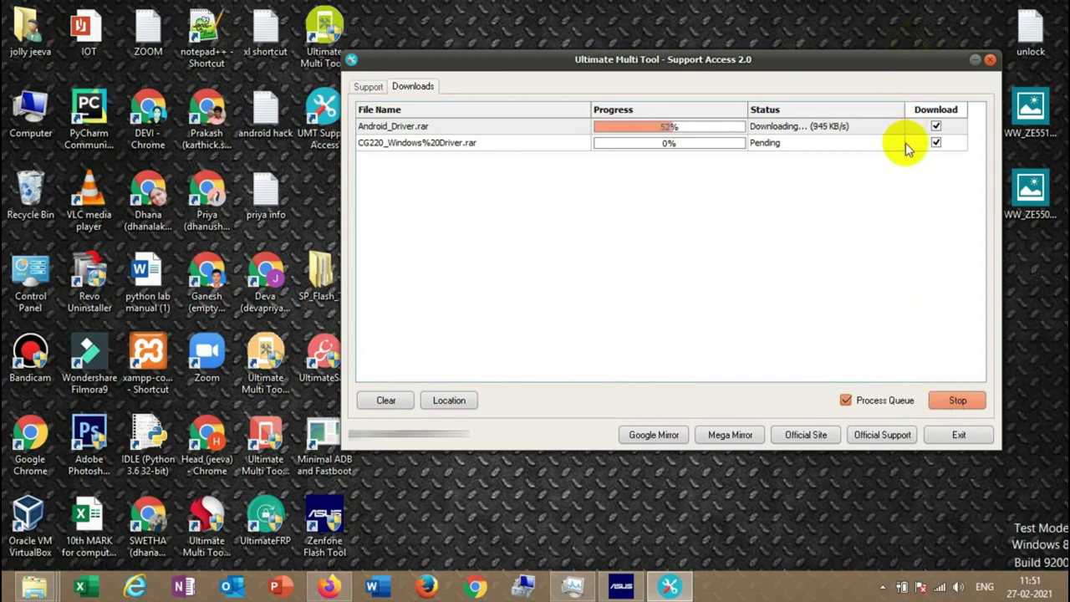
left_click(937, 142)
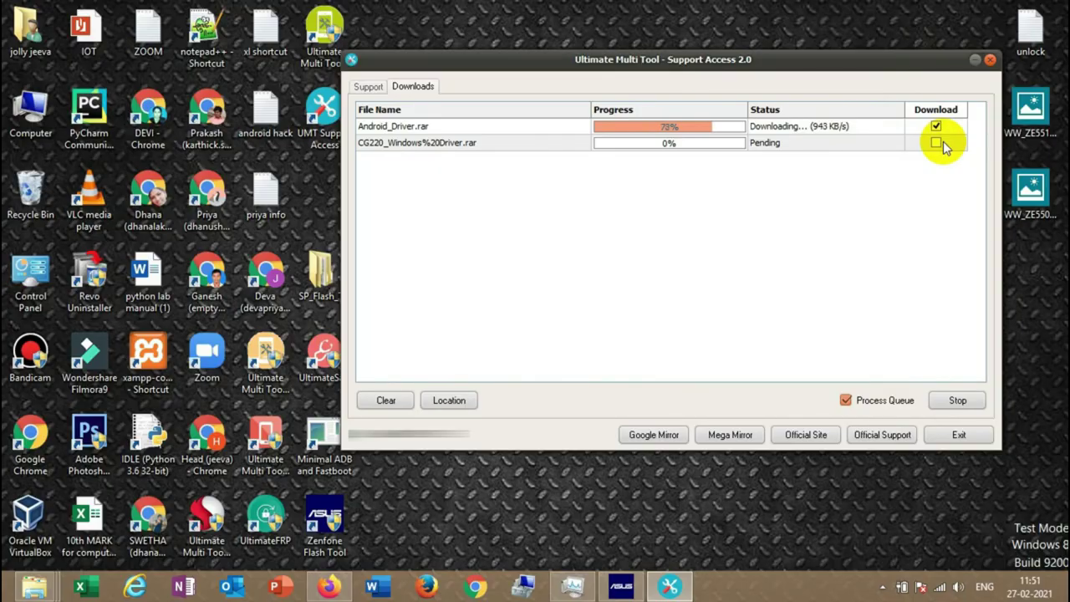
left_click(937, 143)
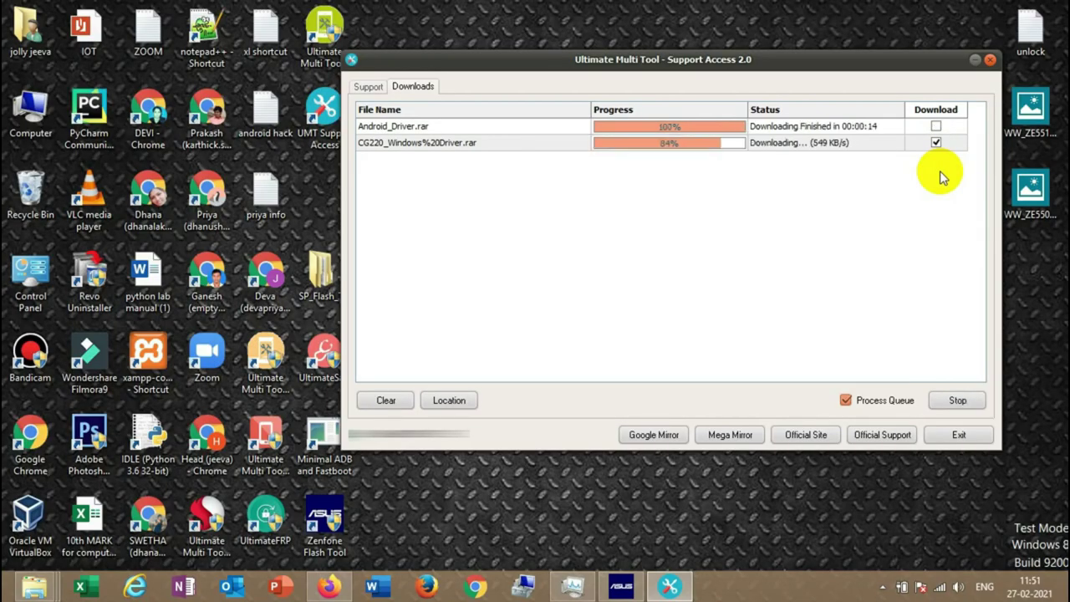
Step: Open the download location, examine the saved installers and driver archives, and close the folder
left_click(459, 399)
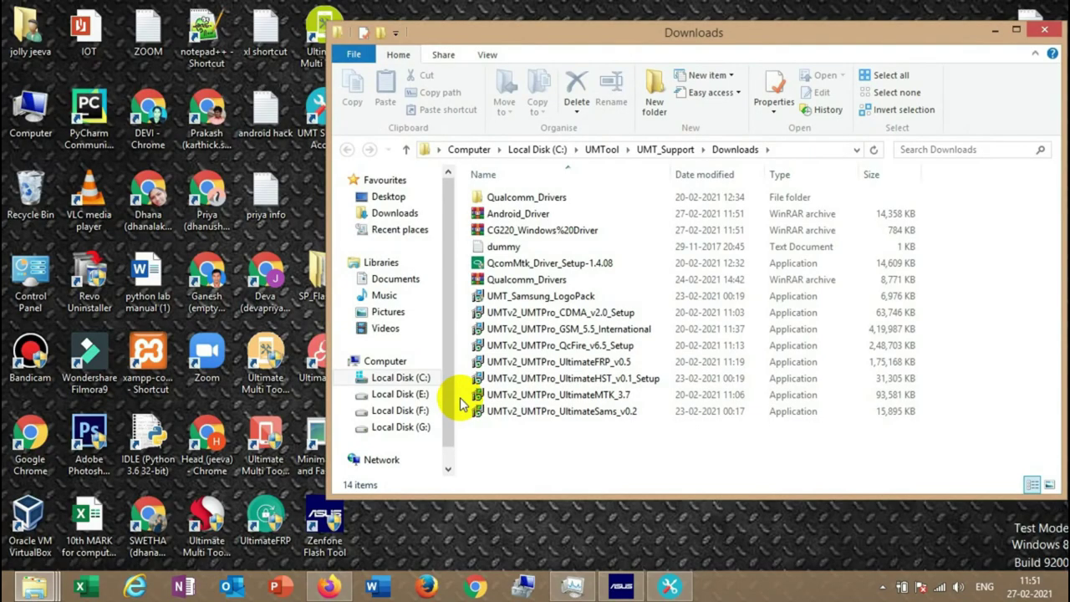
left_click(568, 329)
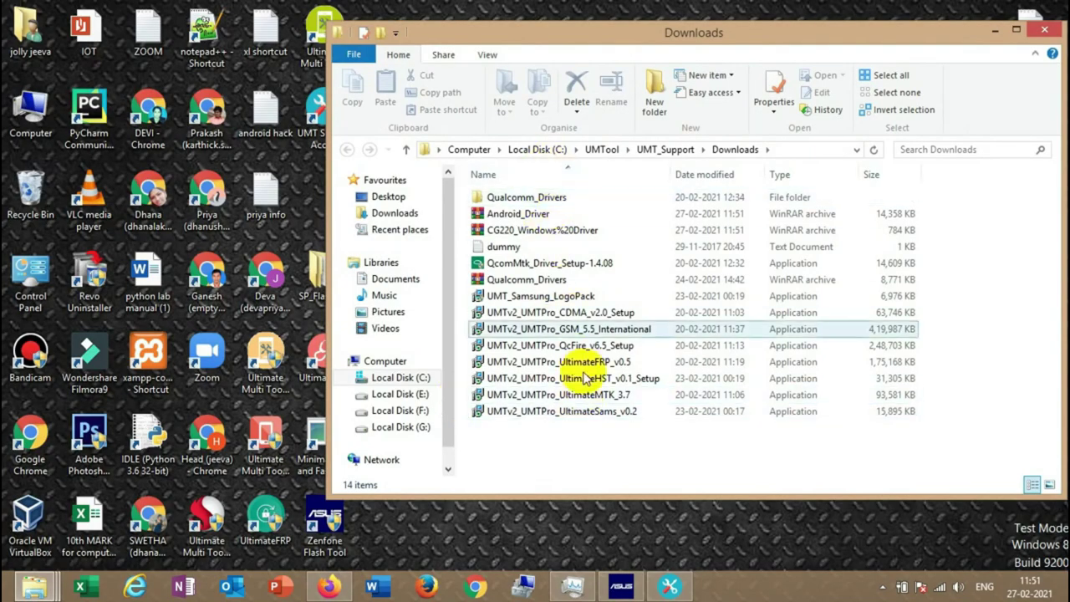
left_click(582, 282)
left_click(583, 287)
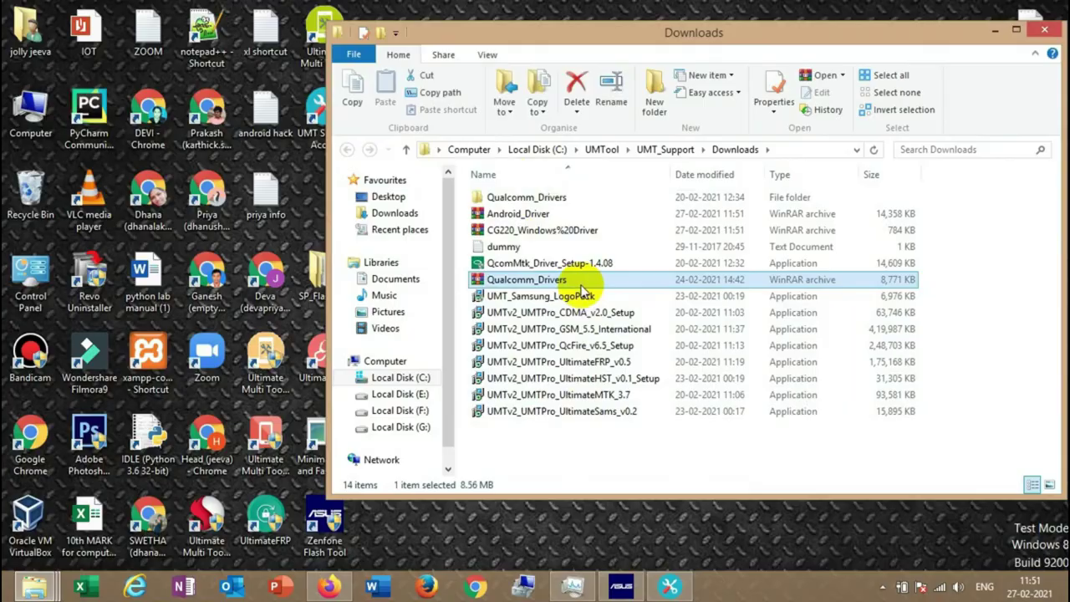
left_click(1043, 30)
left_click(581, 168)
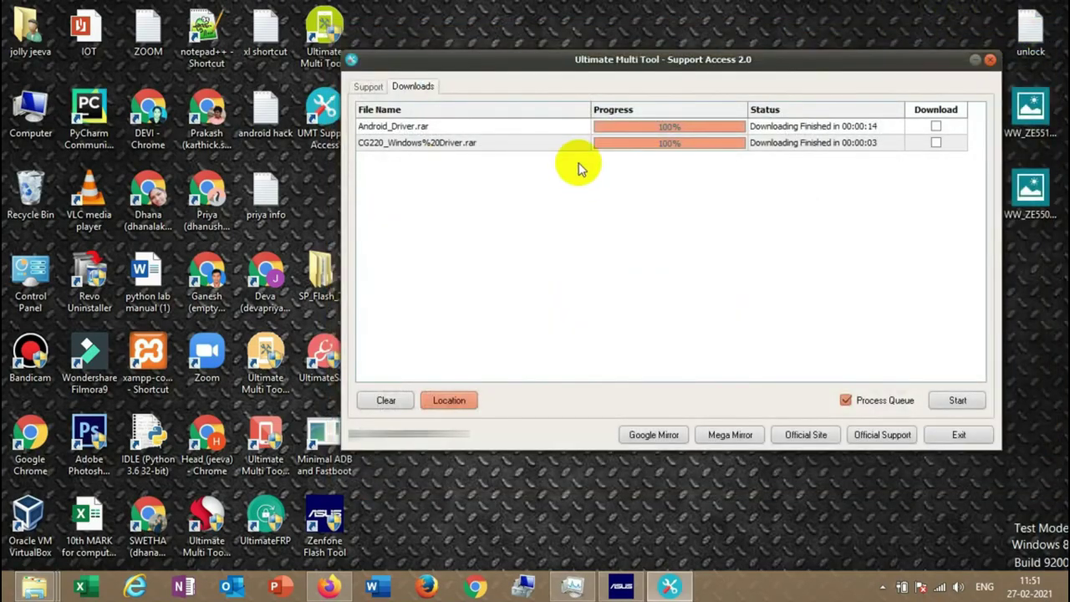
Step: Go back to the root of the support area, examine the setup files in the Installers folder, and close Support Access
left_click(369, 87)
left_click(405, 154)
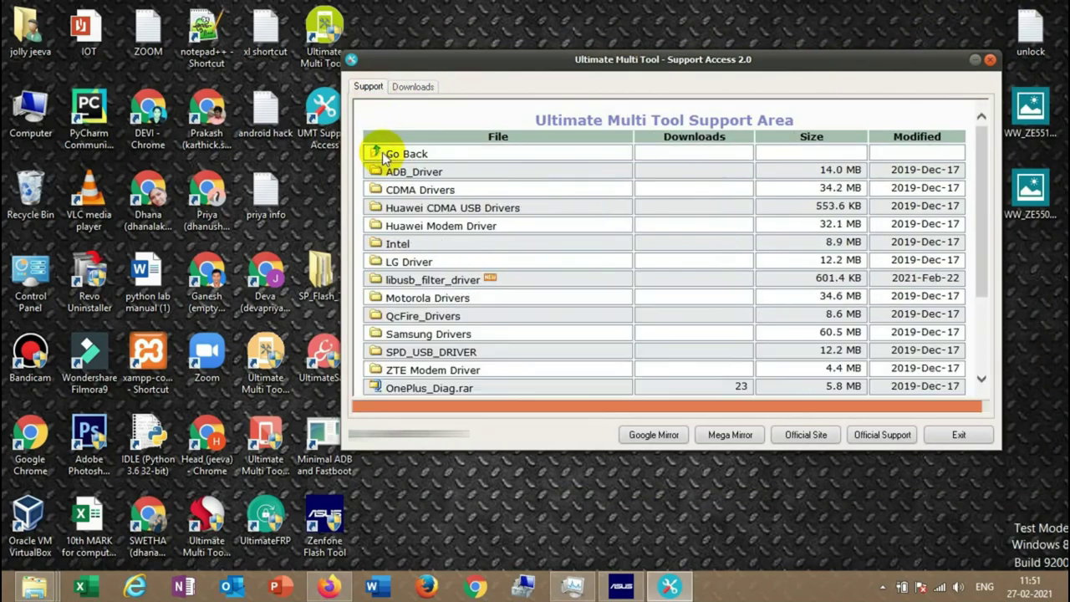
left_click(383, 156)
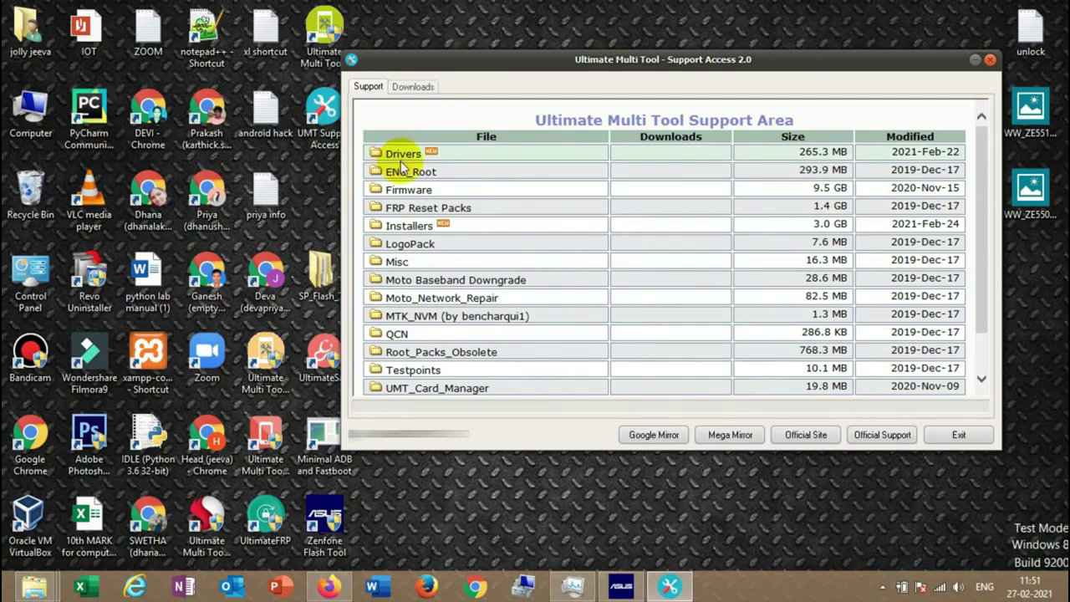
left_click(414, 234)
left_click(413, 234)
left_click(414, 234)
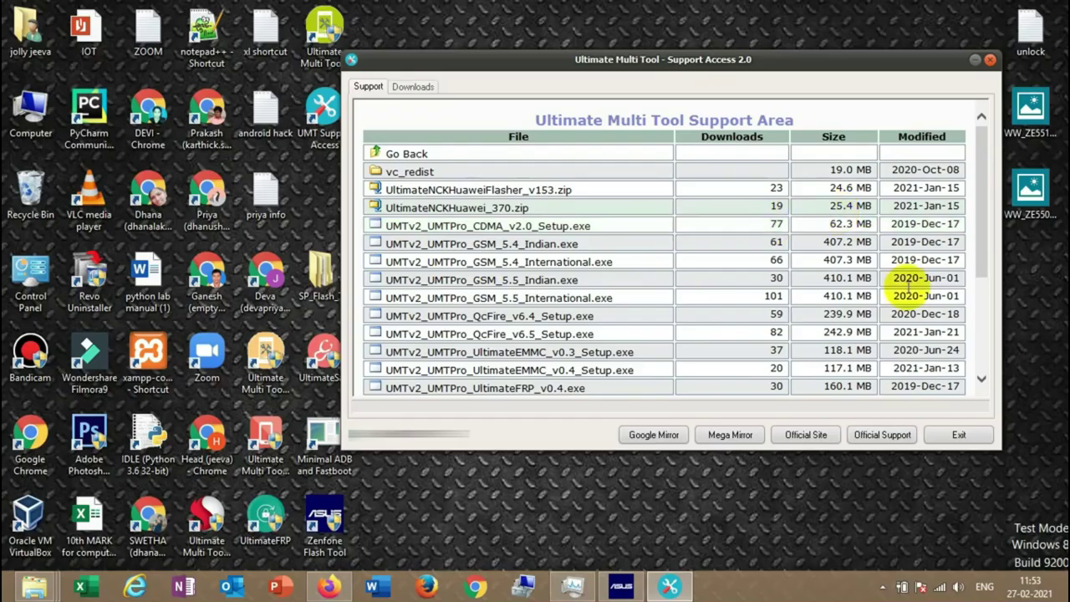
left_click_drag(981, 240, 977, 297)
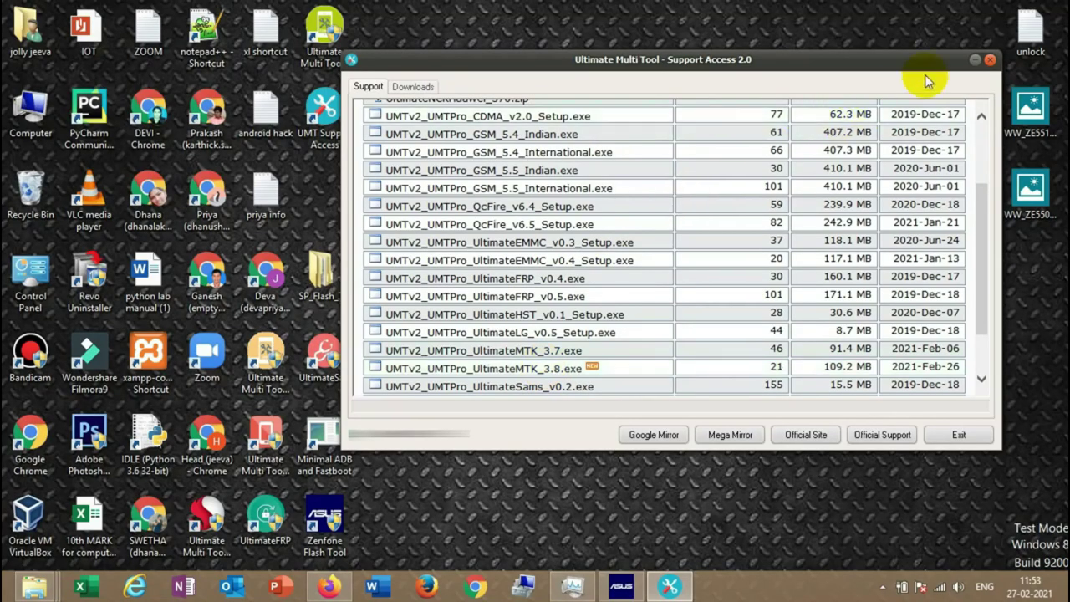
left_click(989, 62)
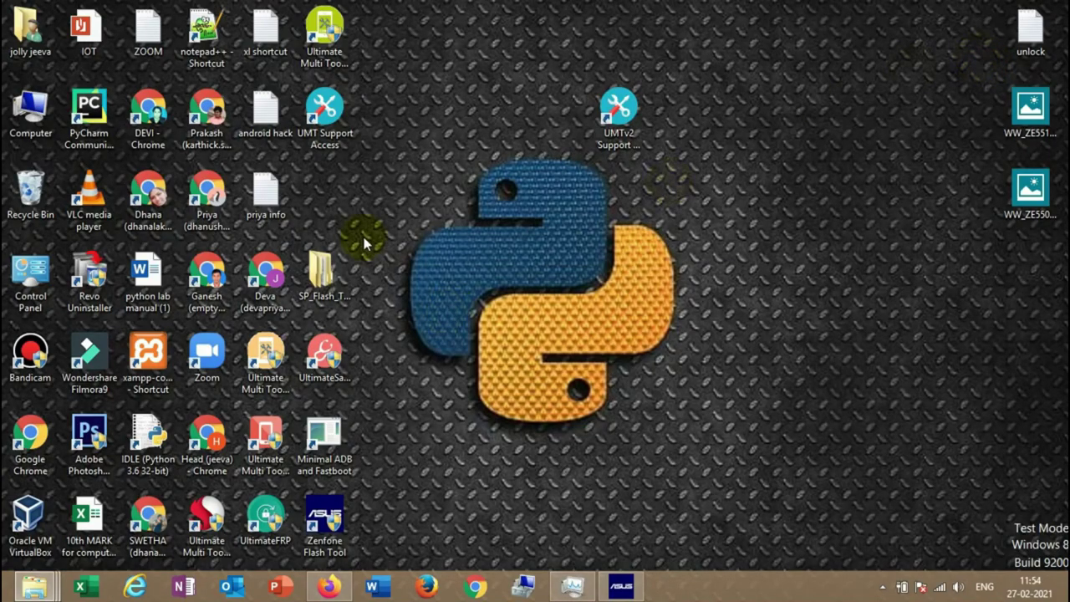
Step: Move the UMTv2 Support shortcut to a free desktop area and place the Ultimate Multi Tool - MTK shortcut directly beneath it
left_click_drag(257, 449, 550, 296)
left_click_drag(616, 117, 795, 37)
left_click_drag(553, 298, 790, 123)
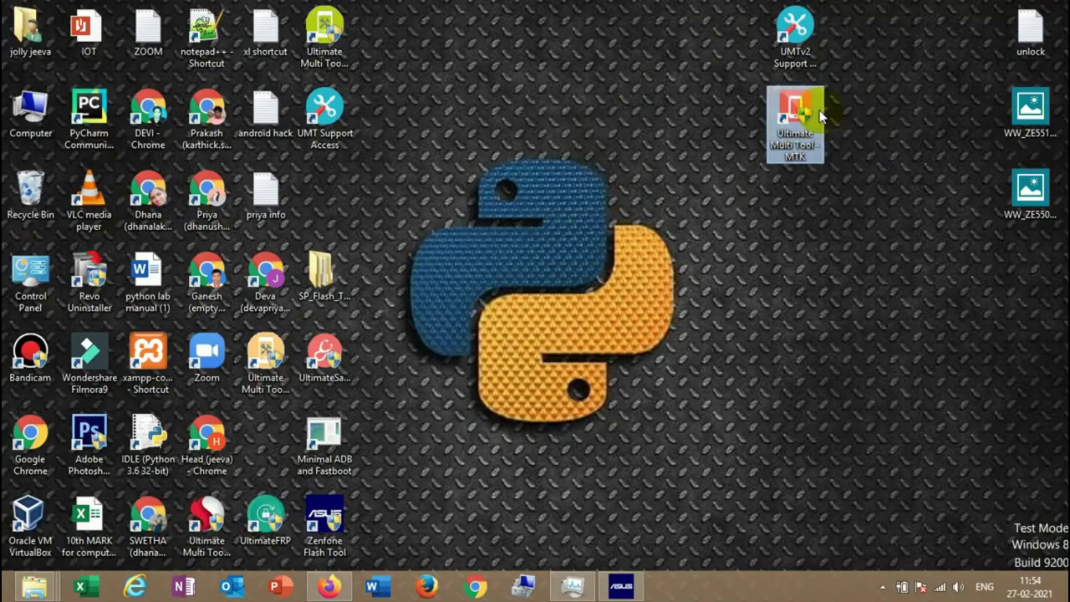
left_click(789, 157)
key("Return")
Step: Line up the UltimateSams, QcFire, UltimateFRP and CDMA shortcuts in that order below the MTK shortcut
left_click_drag(339, 360, 798, 199)
left_click_drag(207, 516, 798, 282)
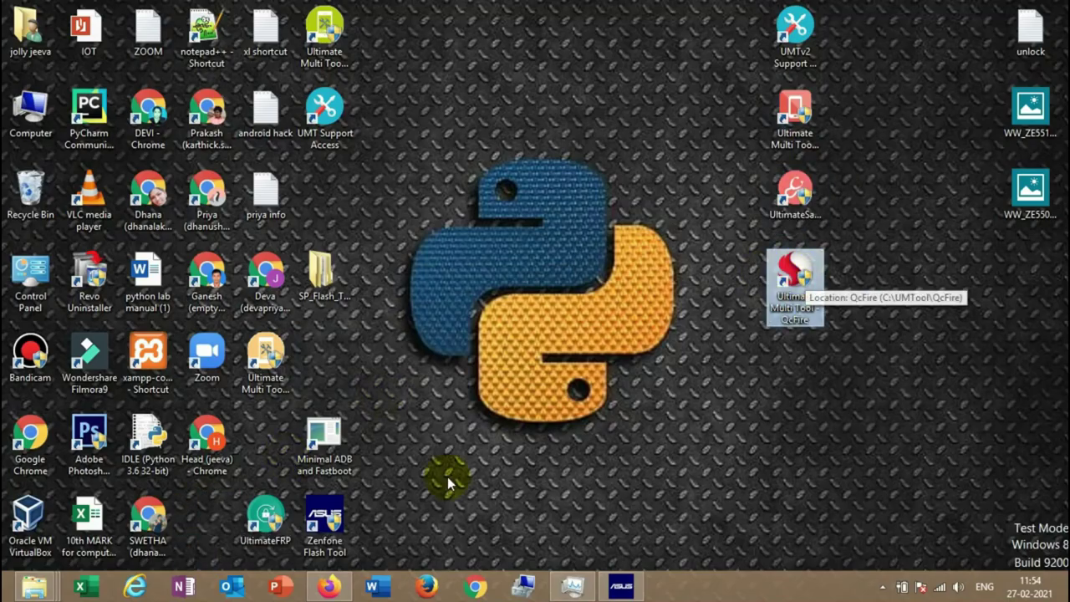
left_click(445, 474)
left_click_drag(259, 530, 798, 364)
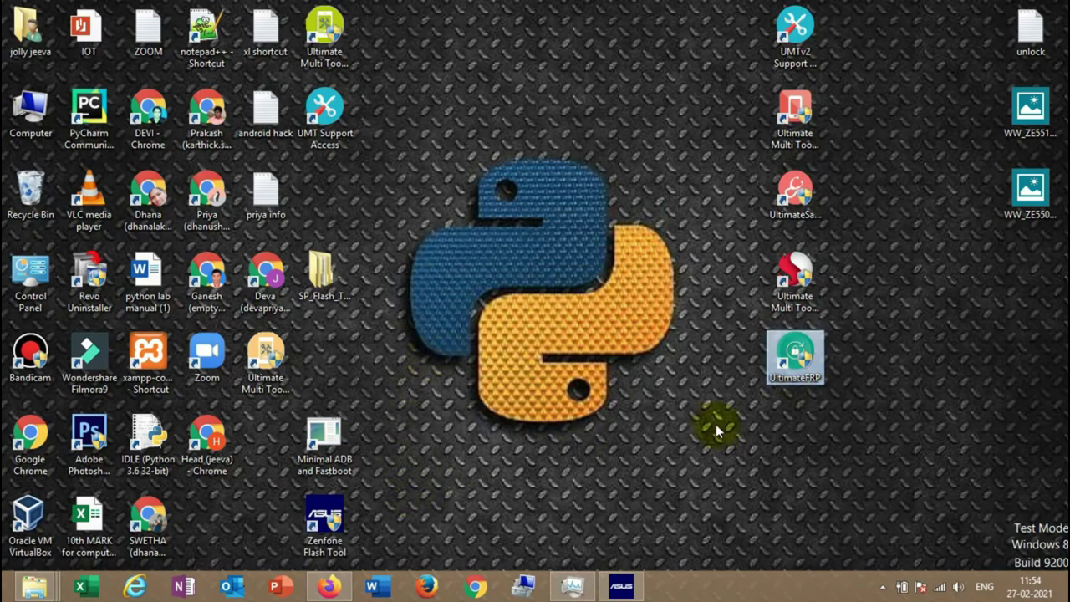
left_click_drag(326, 35, 815, 429)
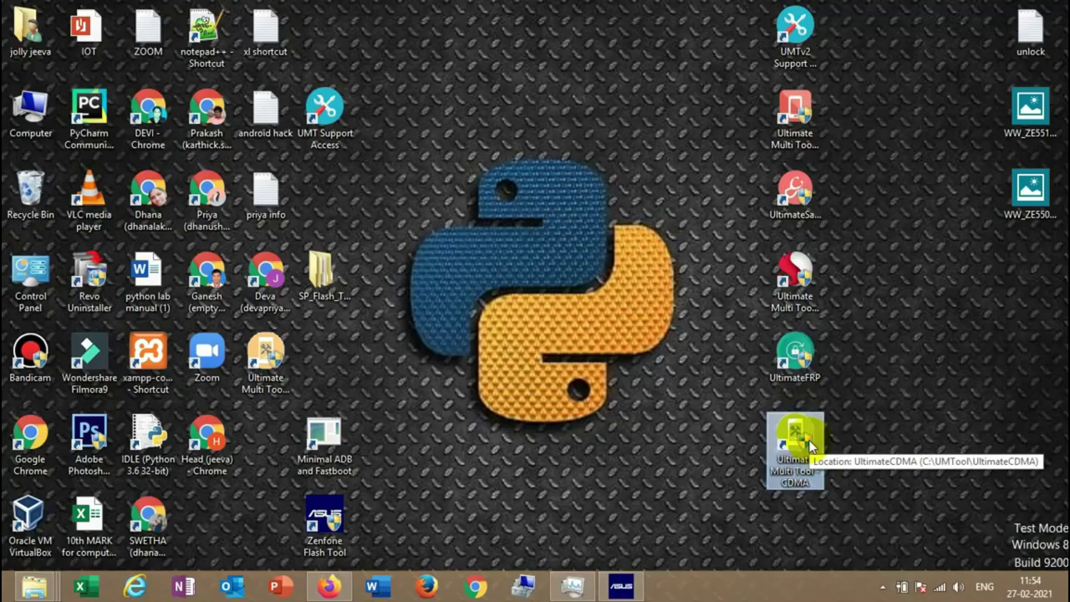
Step: Launch Ultimate Multi Tool - MTK from its desktop shortcut
left_click(775, 140)
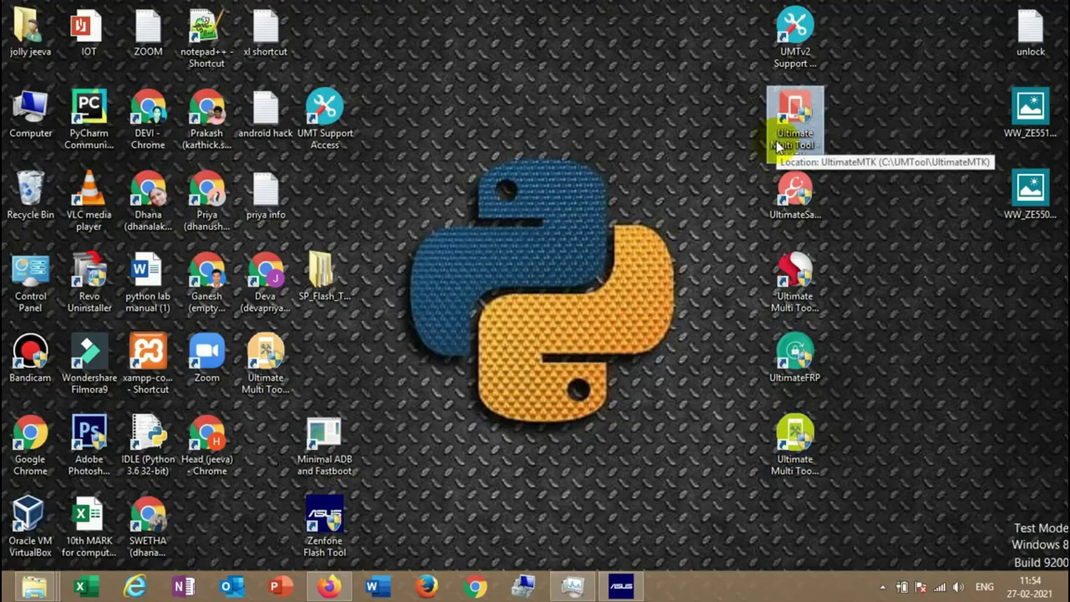
left_click(800, 216)
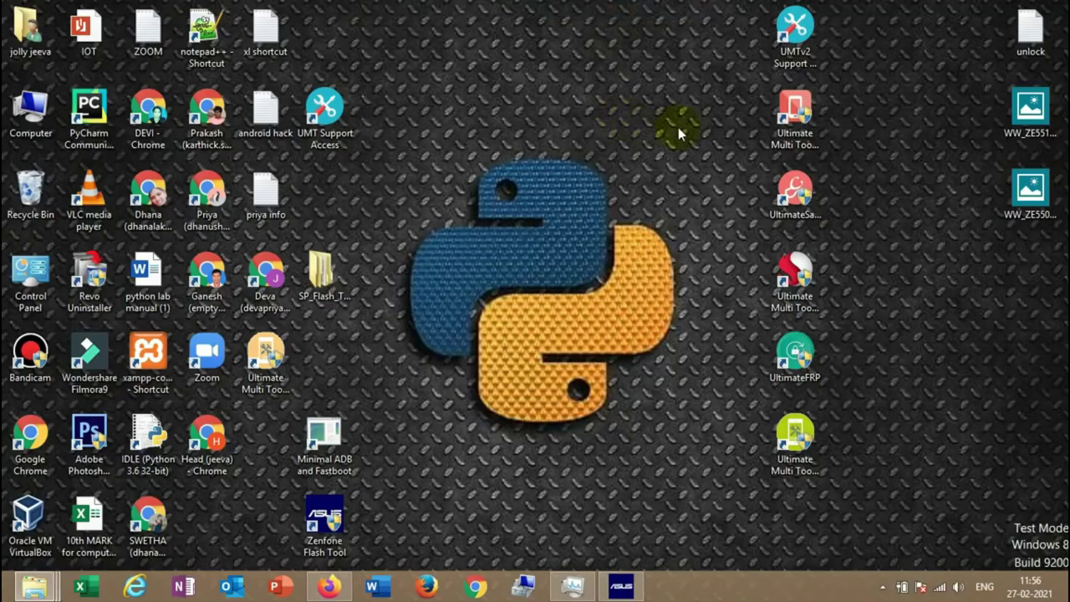
left_click(775, 126)
double_click(775, 125)
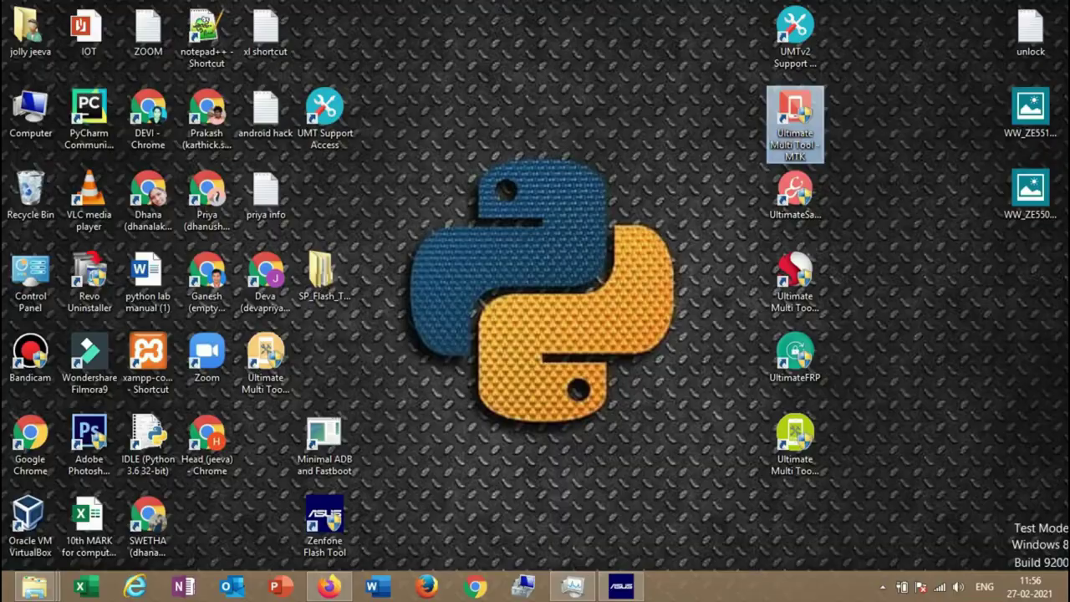
left_click(600, 331)
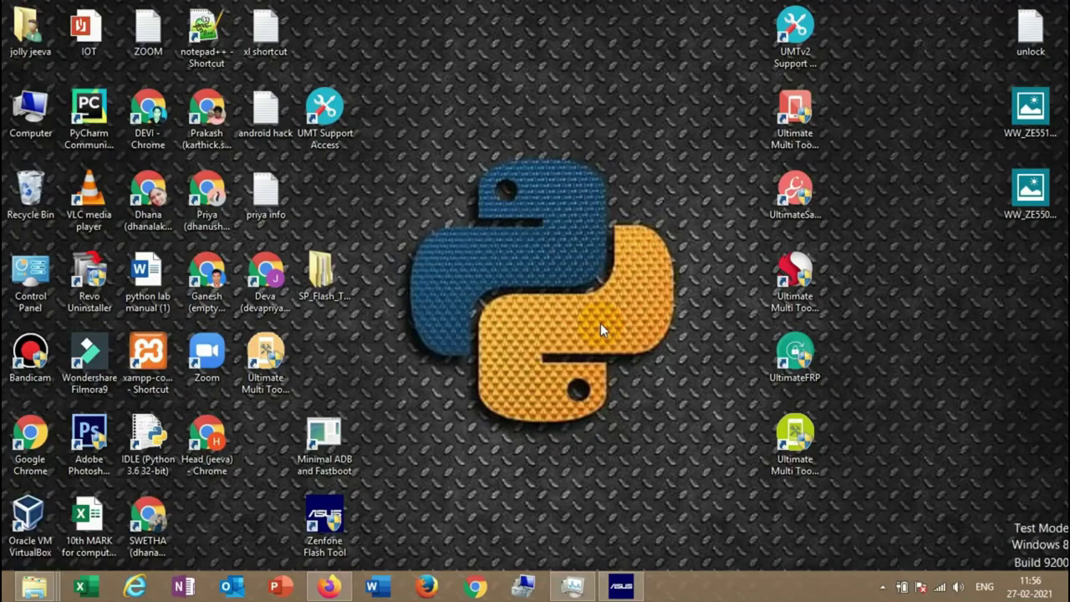
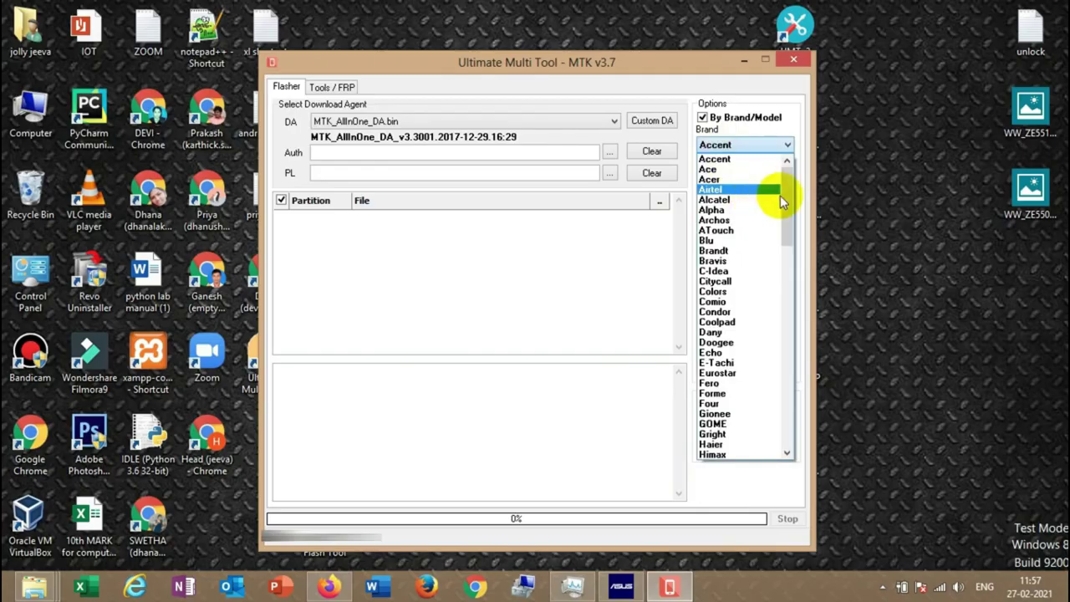
Step: Look through the supported phone brands for flashing and the models offered for the Accent brand
left_click_drag(788, 203, 784, 394)
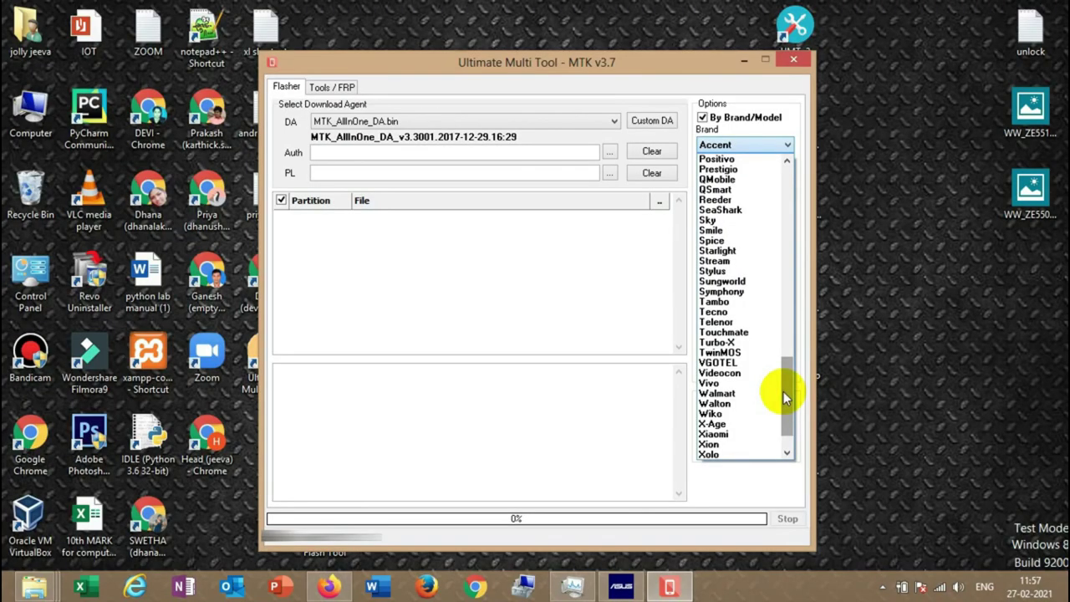
left_click(556, 240)
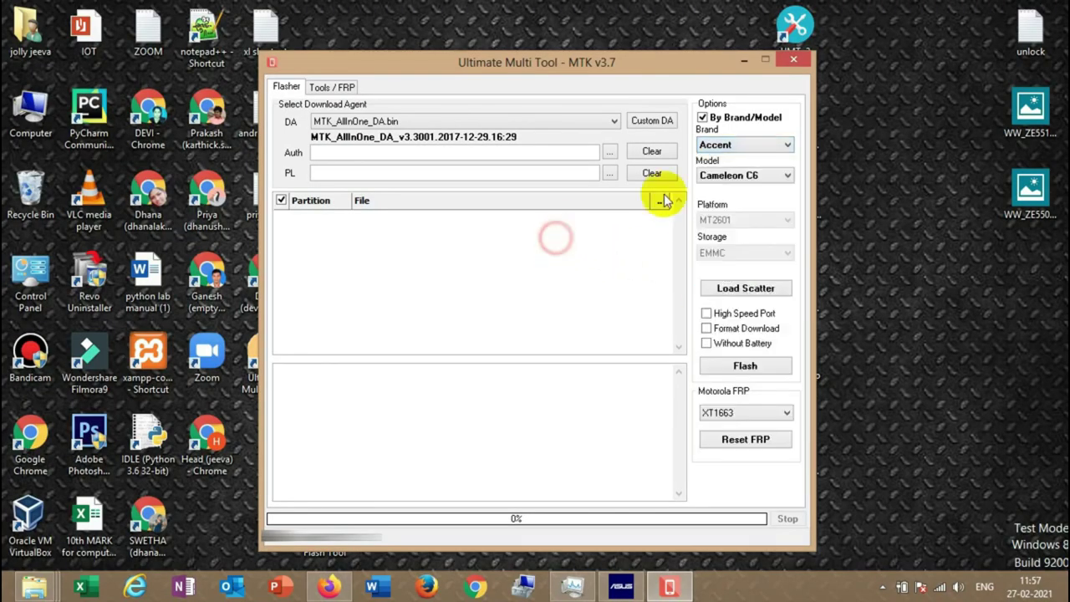
left_click(767, 177)
left_click(650, 244)
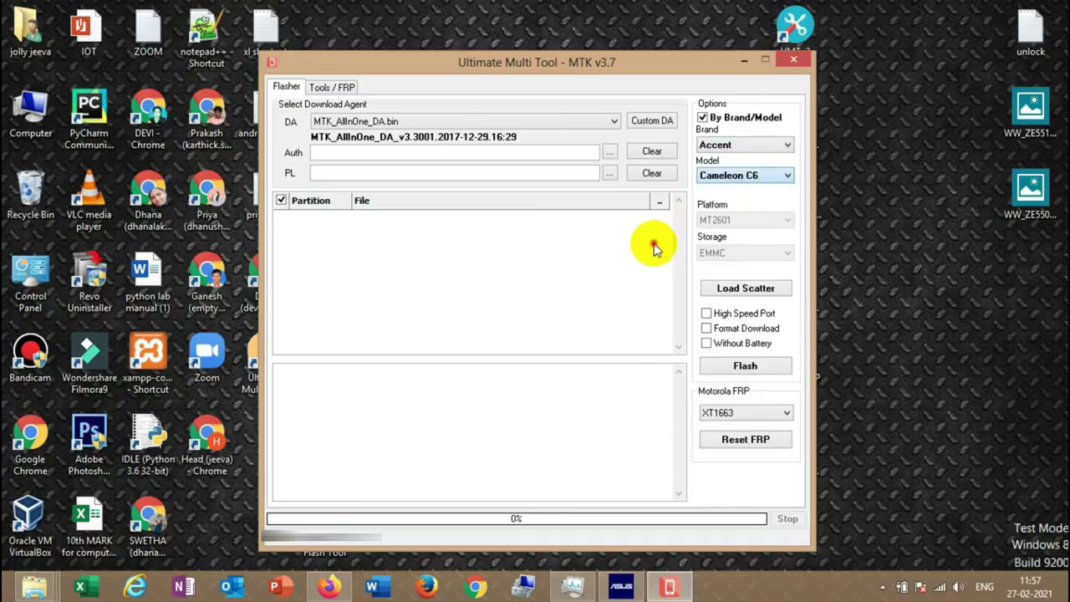
Step: Set the flashing target to brand Vivo and model V5s
left_click(762, 145)
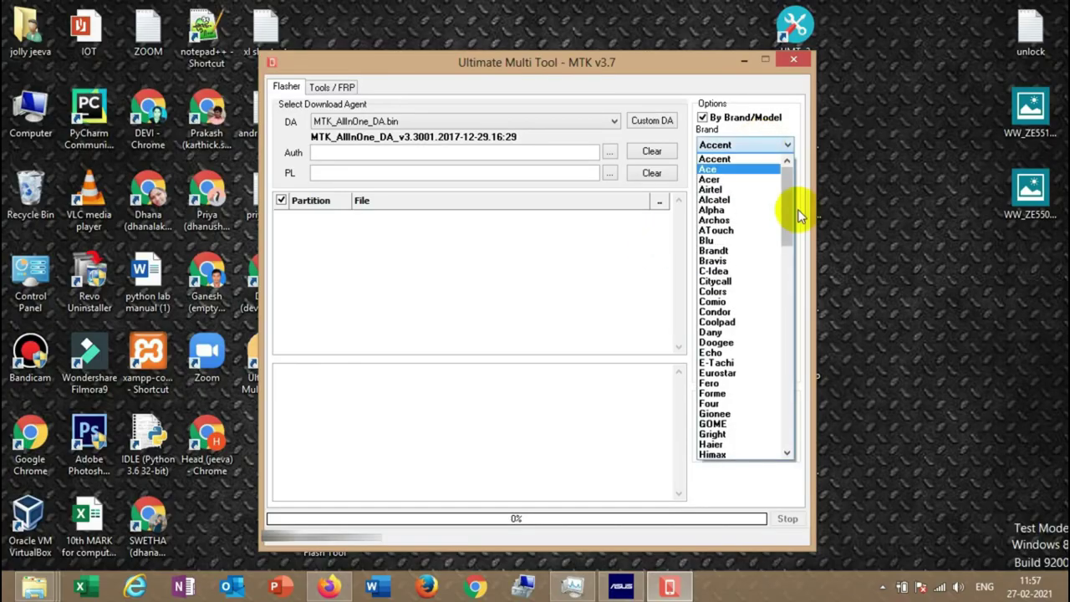
left_click_drag(791, 215, 794, 454)
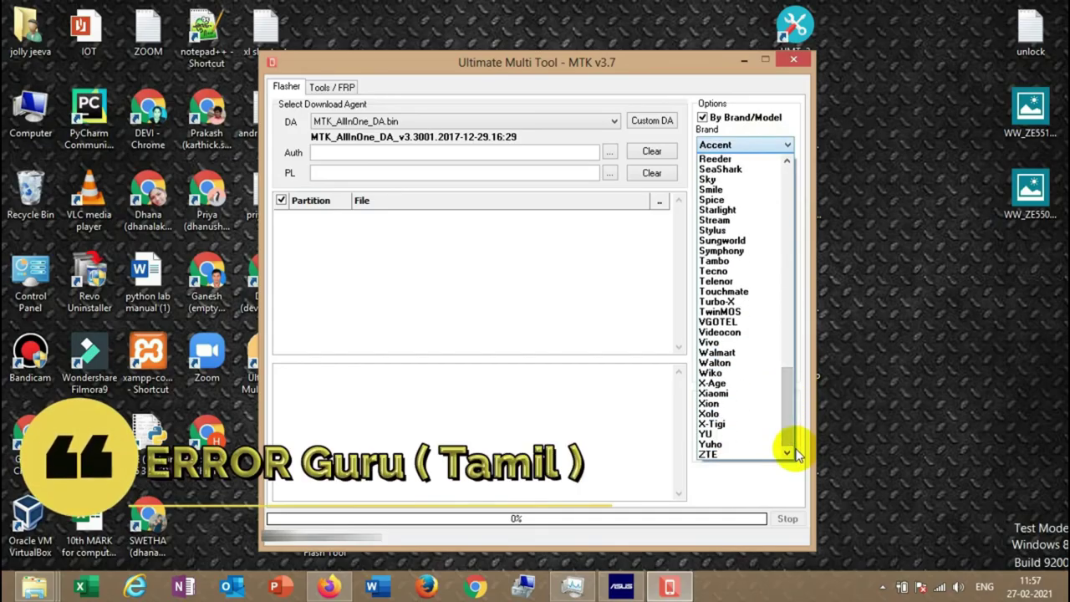
left_click(755, 343)
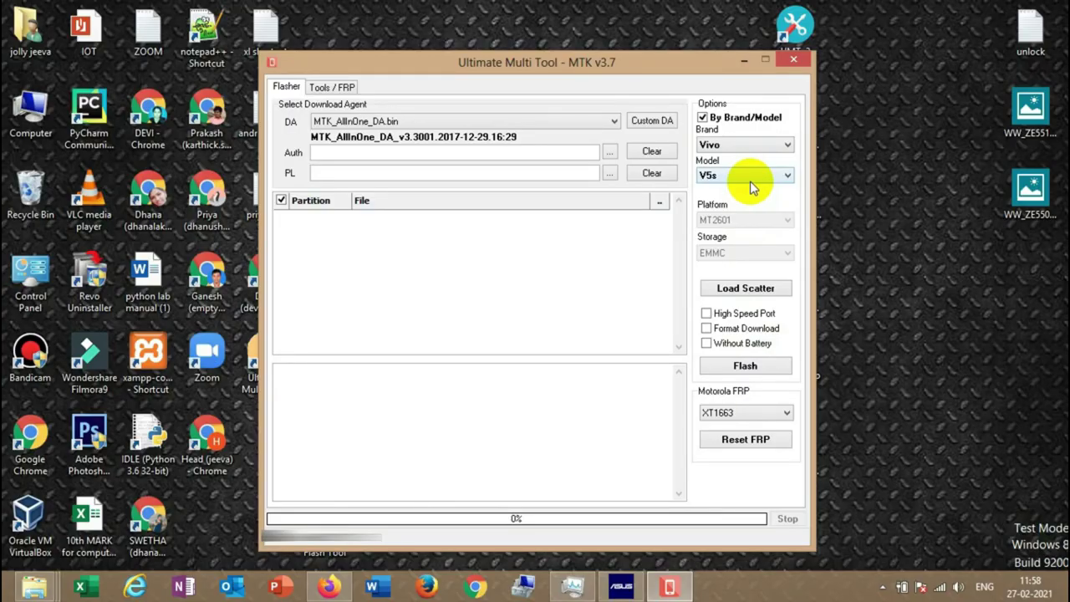
left_click(749, 184)
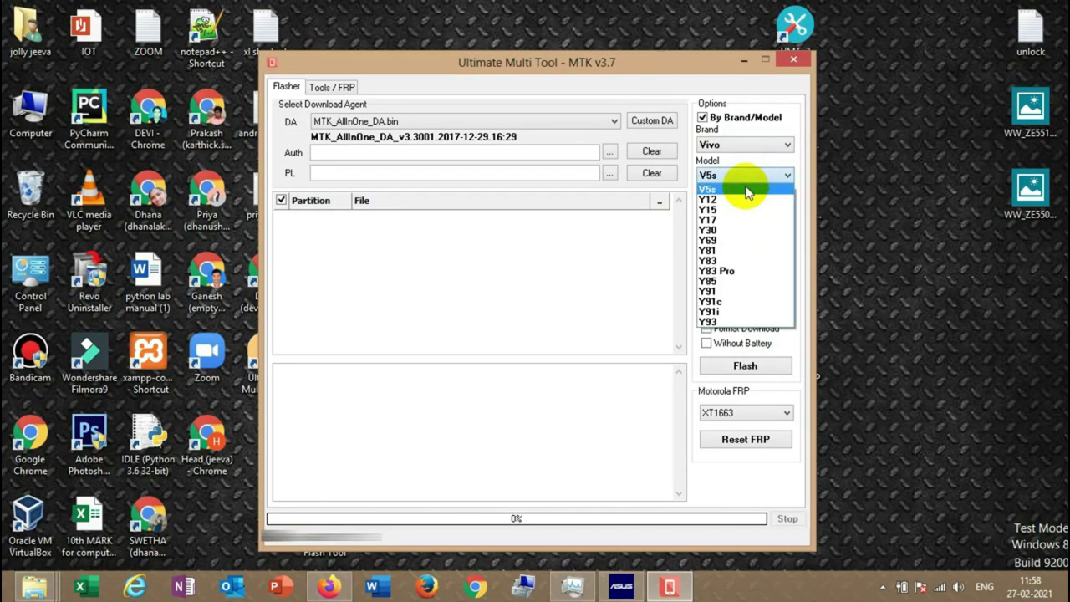
left_click(748, 191)
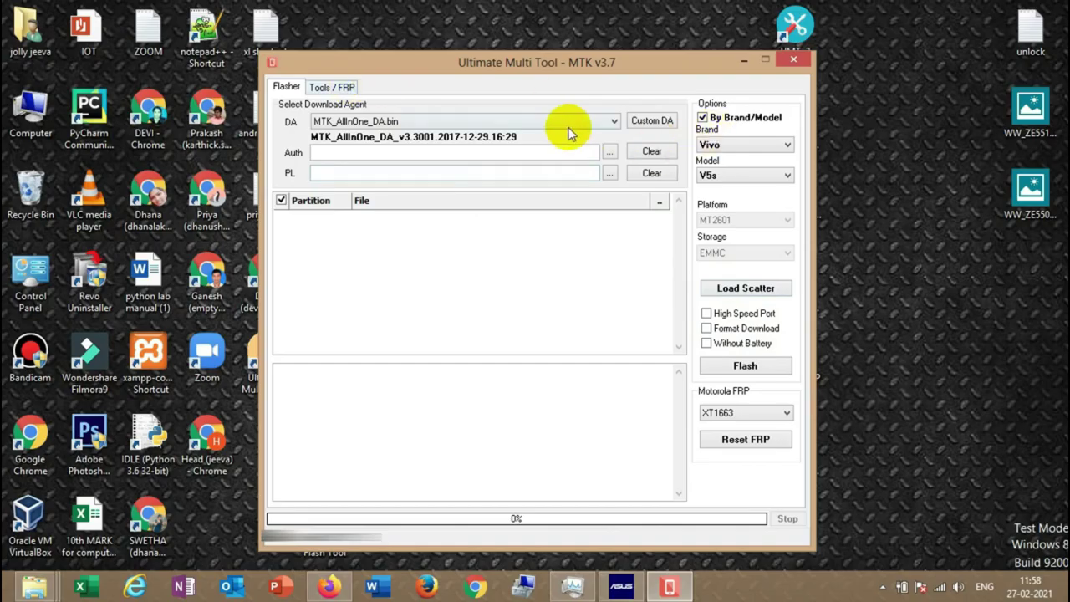
Step: In the Tools / FRP functions, set the device brand to LYF and the model to LS-5017
left_click(350, 87)
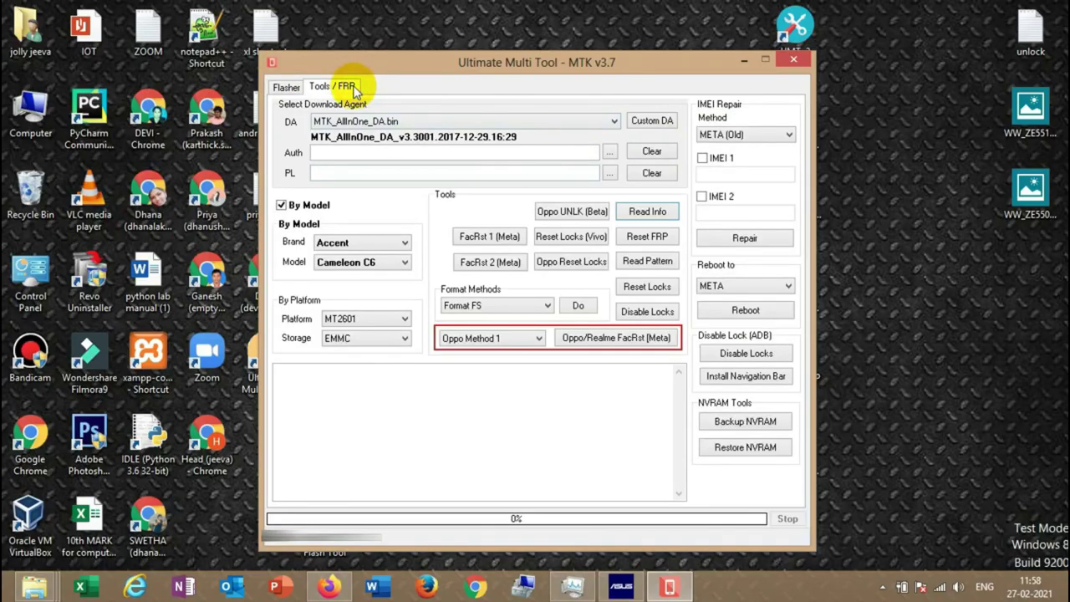
left_click(379, 242)
left_click_drag(401, 292, 400, 406)
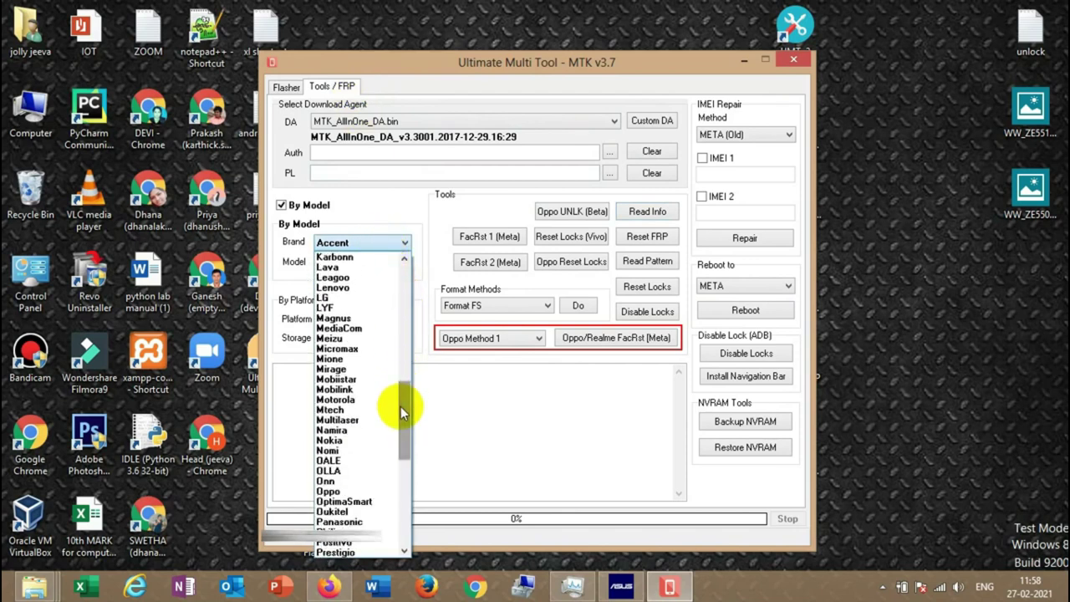
left_click(359, 313)
left_click(346, 261)
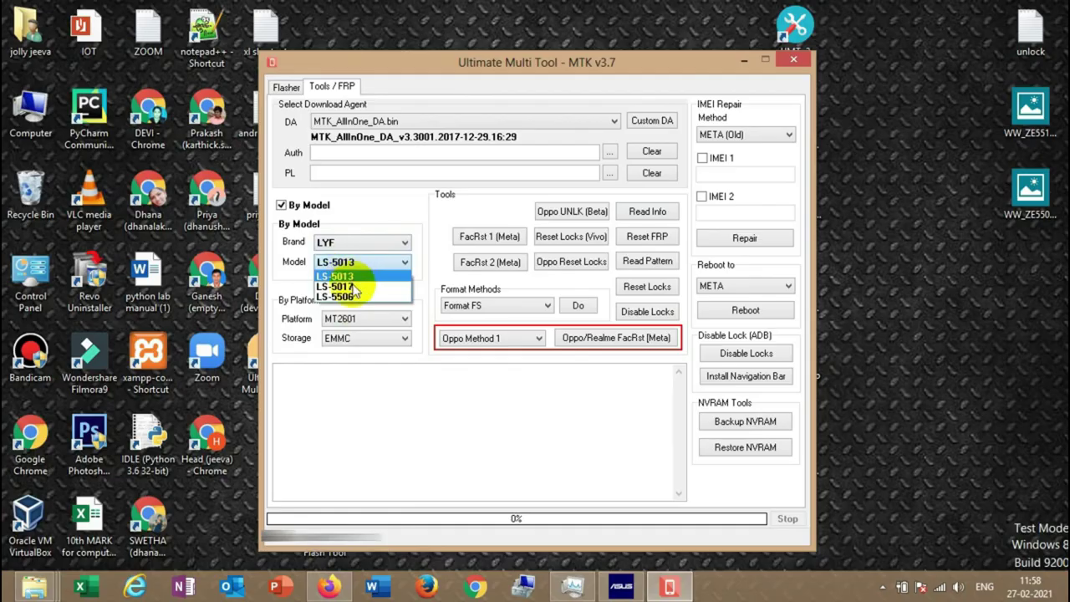
left_click(342, 287)
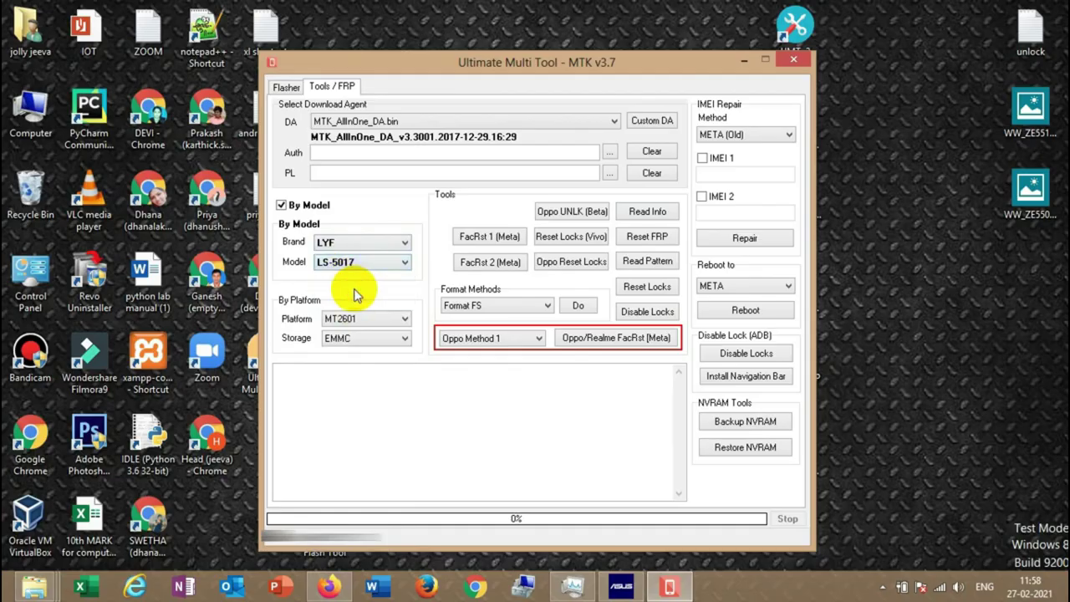
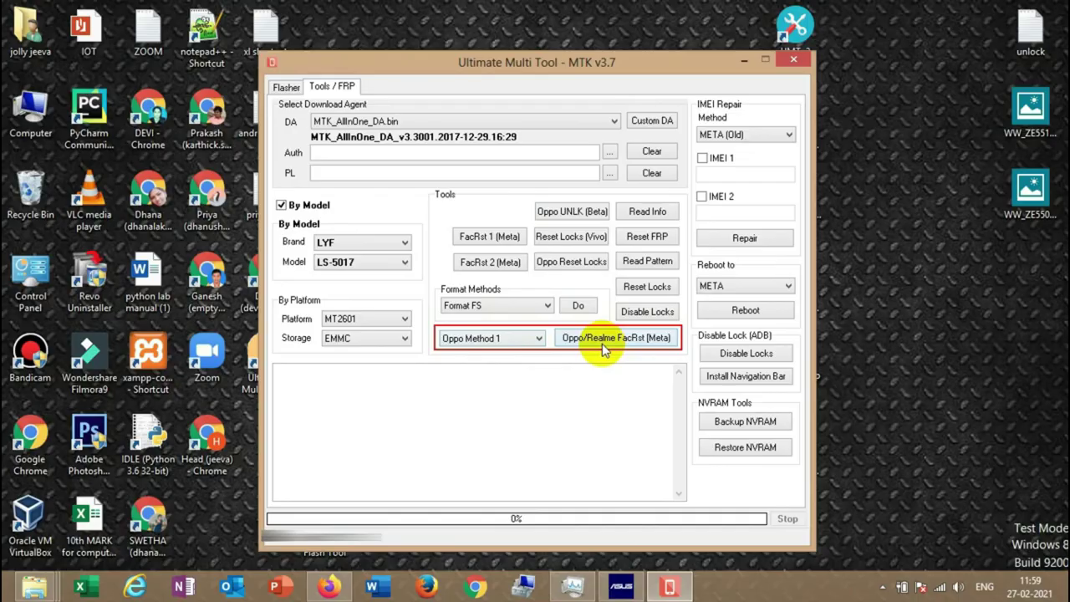
Step: Review the available Oppo reset methods and format methods, keeping Oppo Method 1 and Format FS
left_click(538, 340)
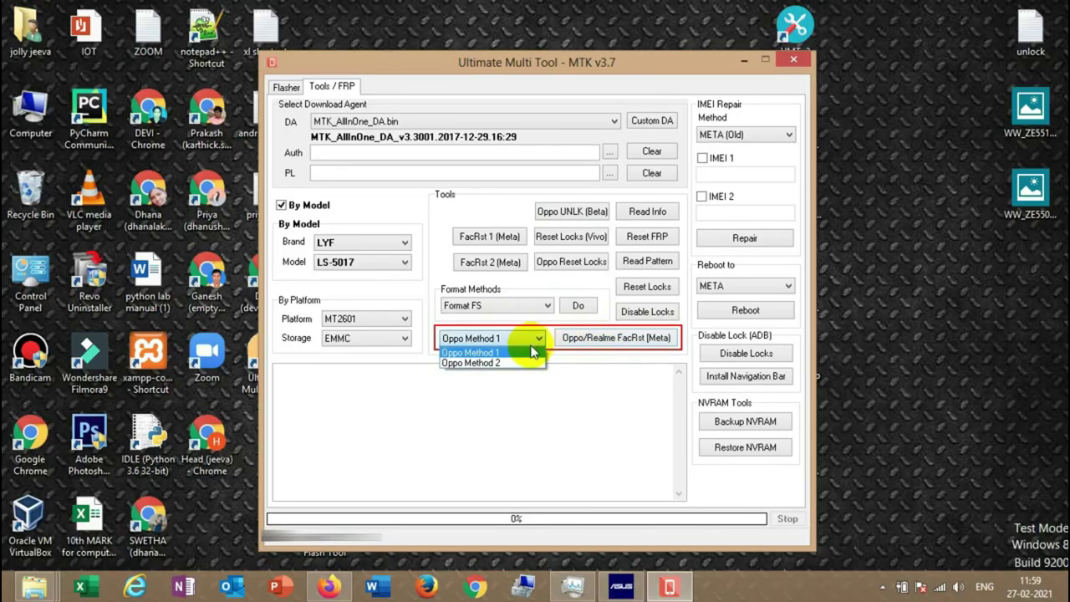
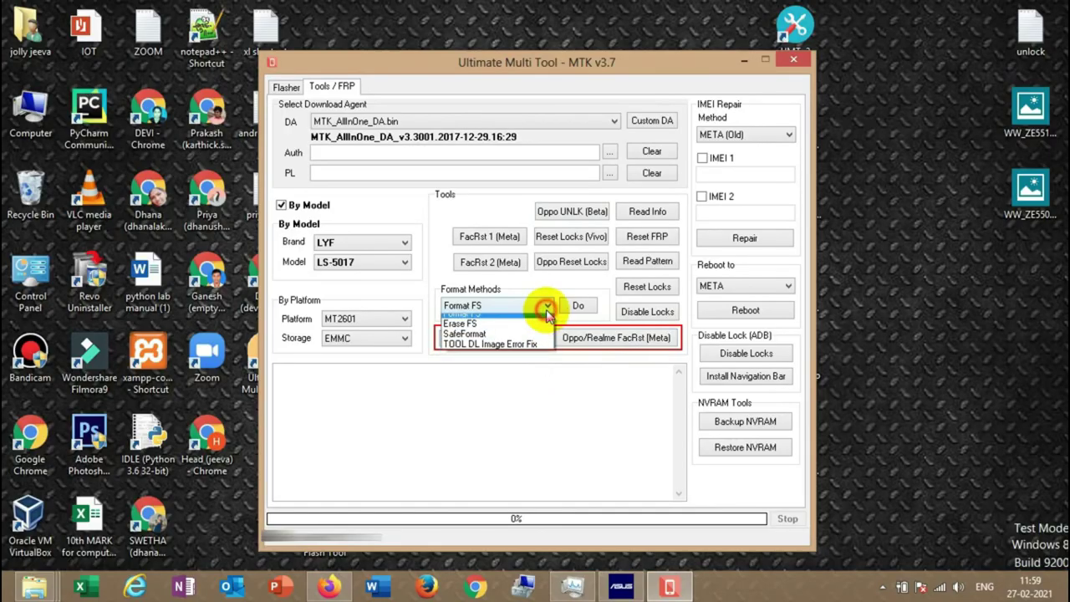
left_click(546, 309)
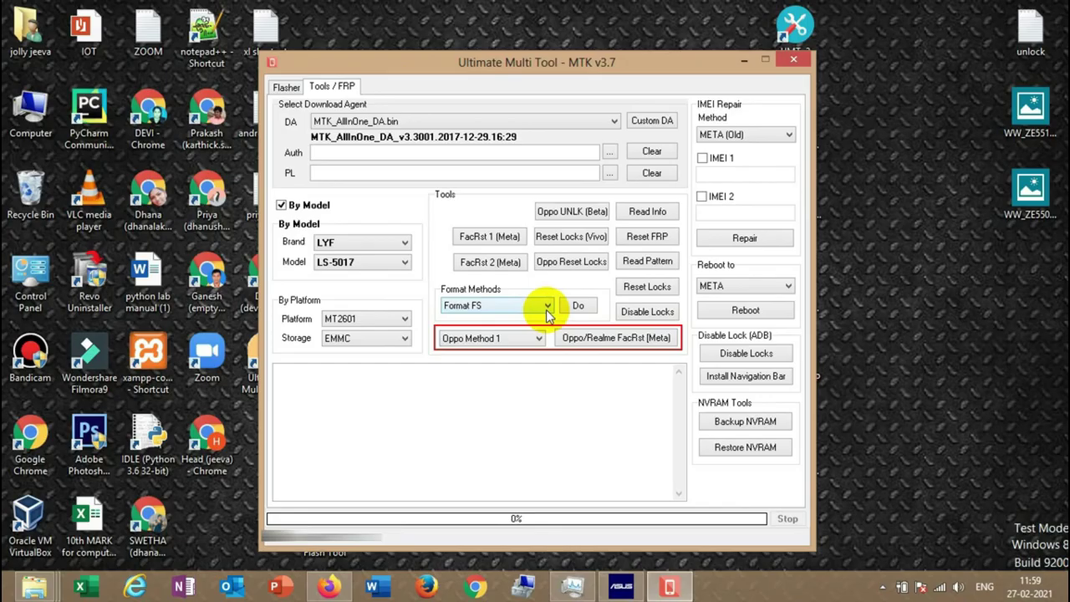
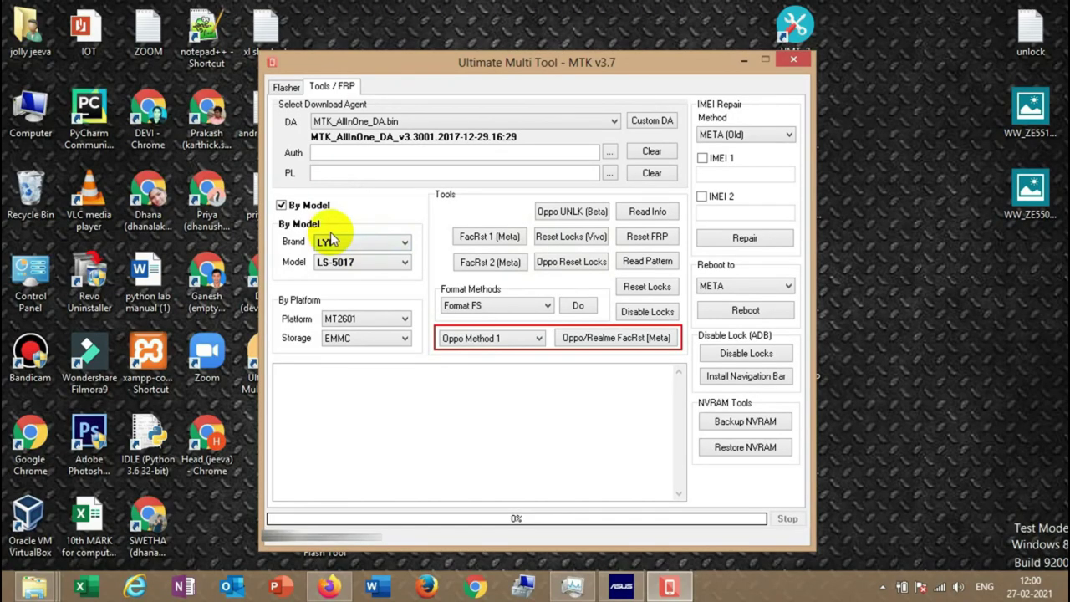
Step: Switch from By Model to By Platform selection with platform MT6737M, and review the available IMEI repair methods
left_click(283, 207)
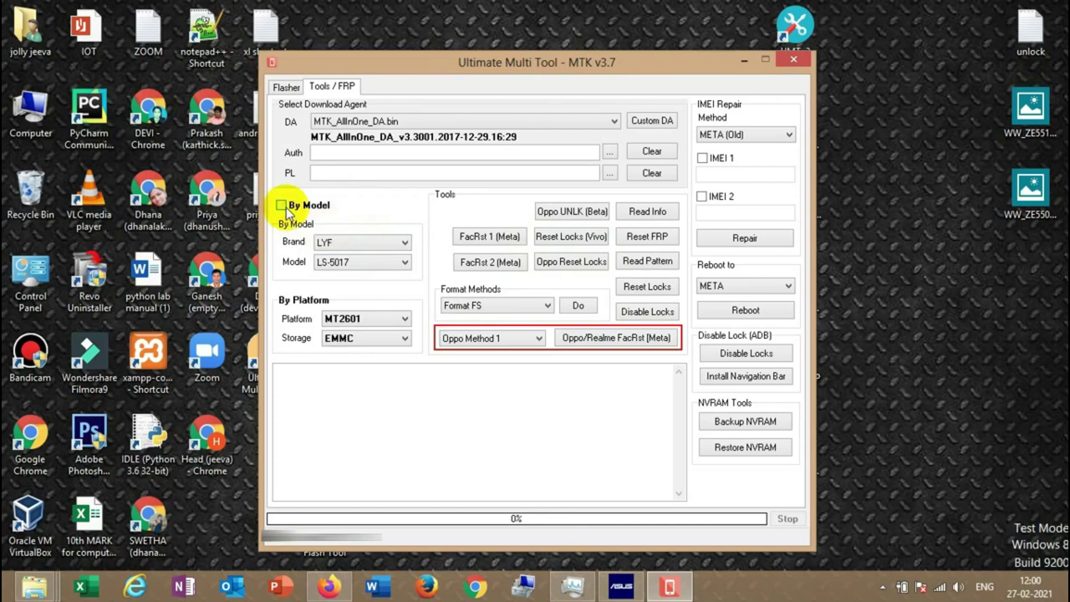
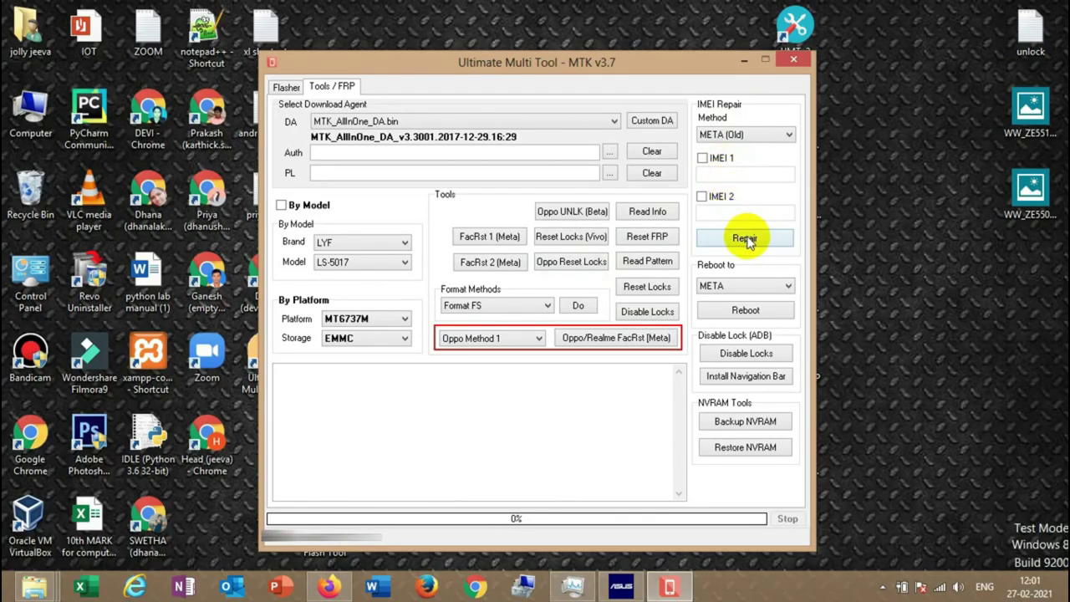
left_click(757, 136)
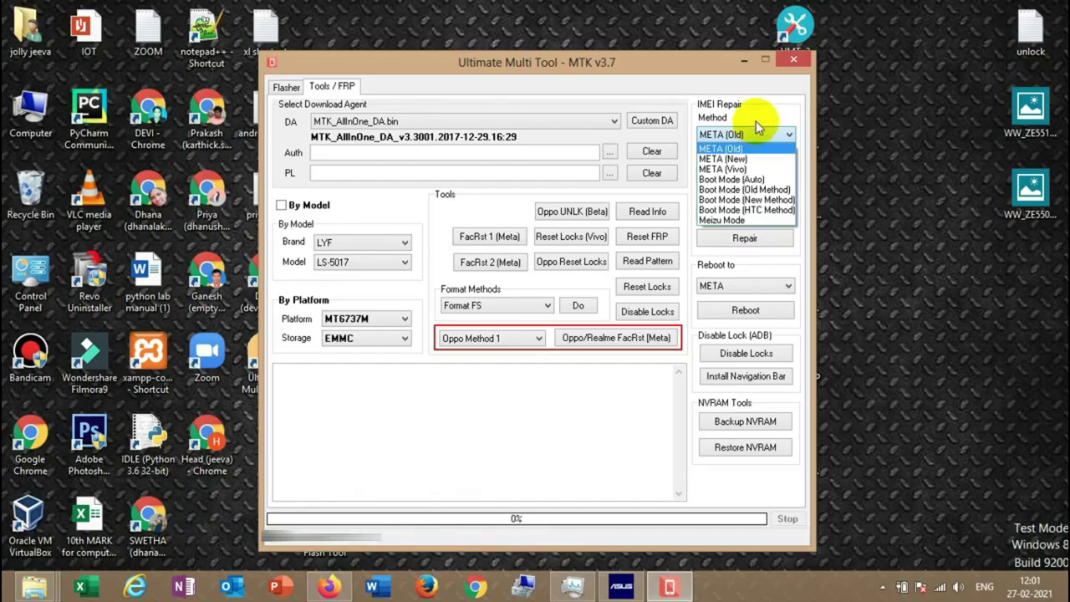
left_click(755, 117)
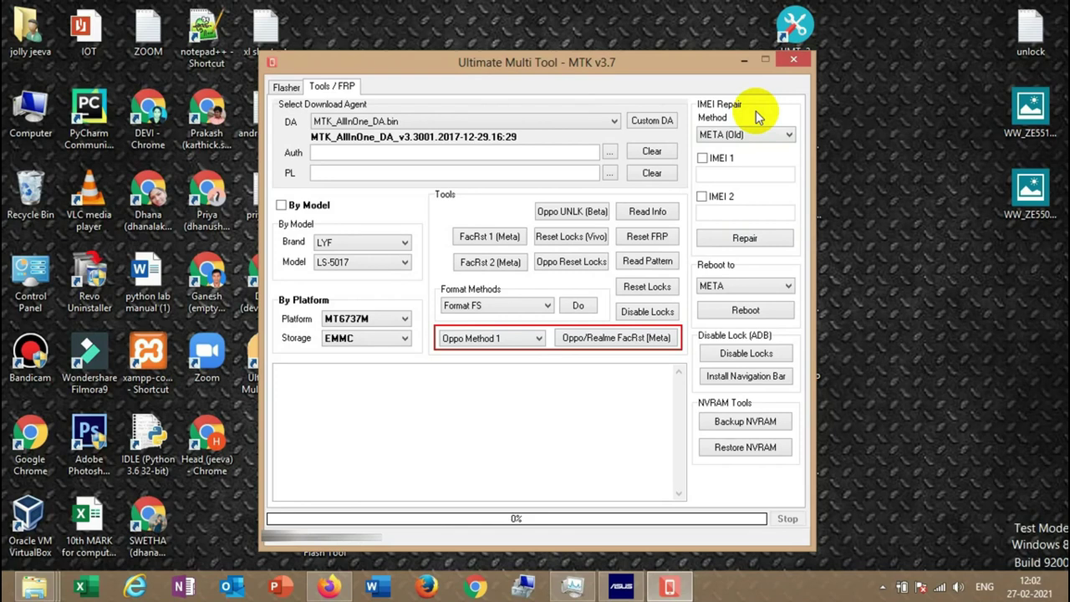
Step: Set the reboot target to FACTORY and close the MTK tool
left_click(774, 285)
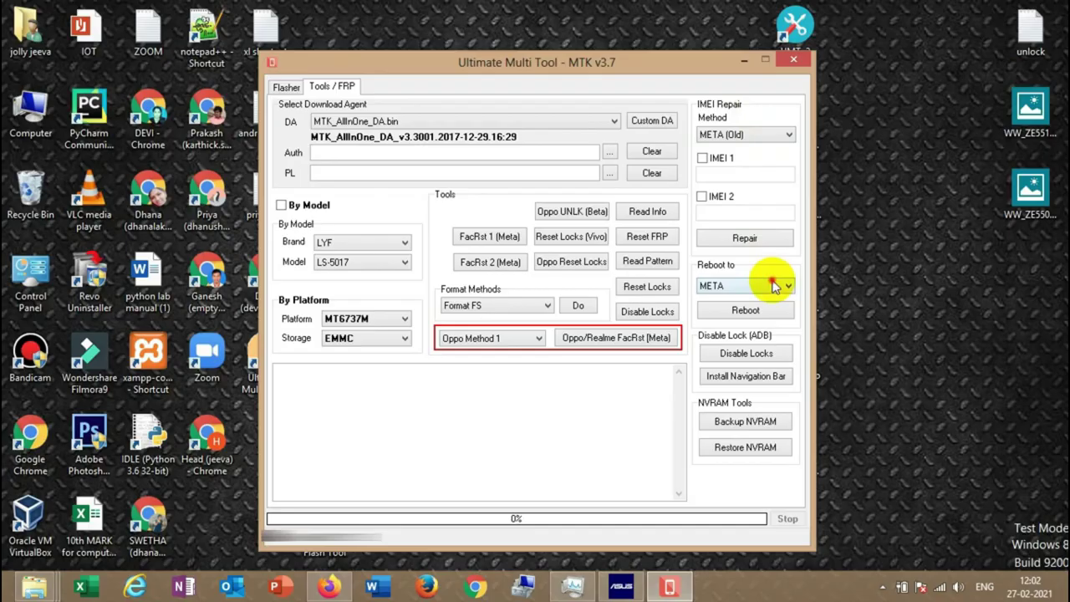
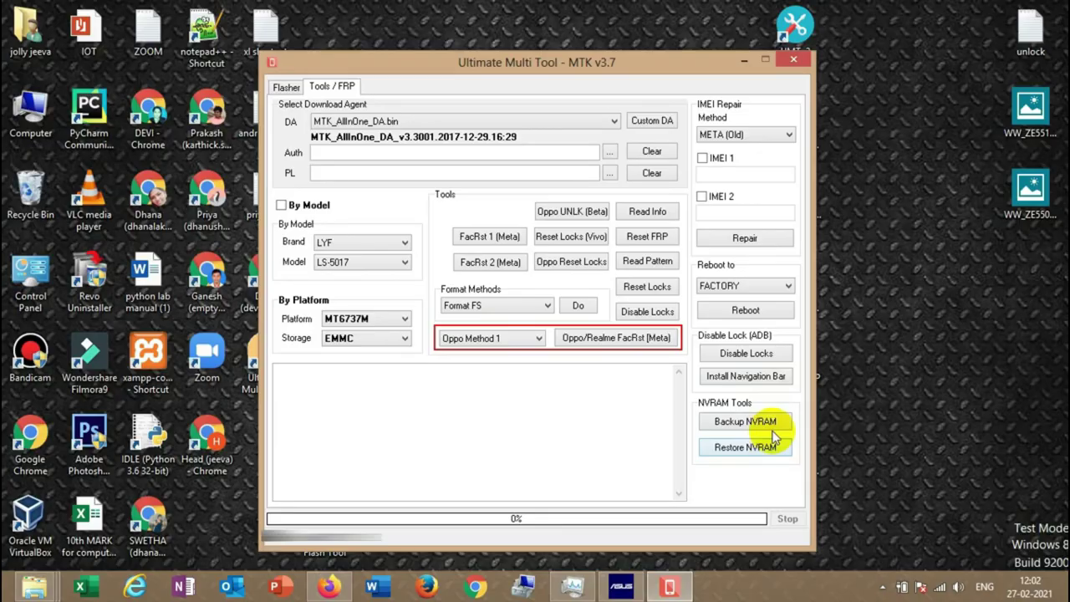
left_click(794, 60)
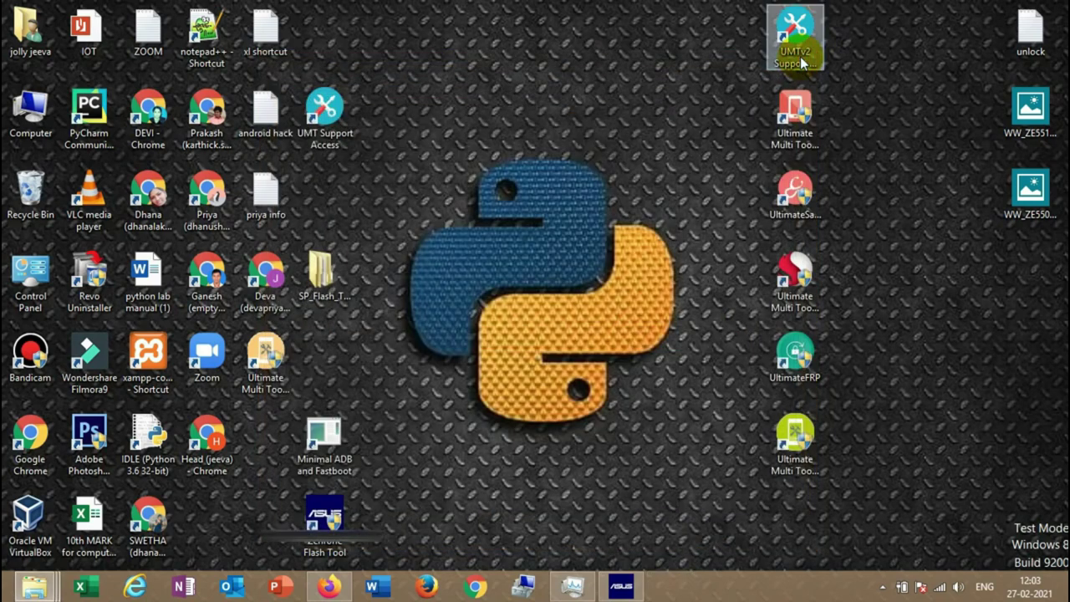
Step: Launch the UMT Samsung tool, run its card update, and close the card updater
left_click(804, 191)
double_click(807, 191)
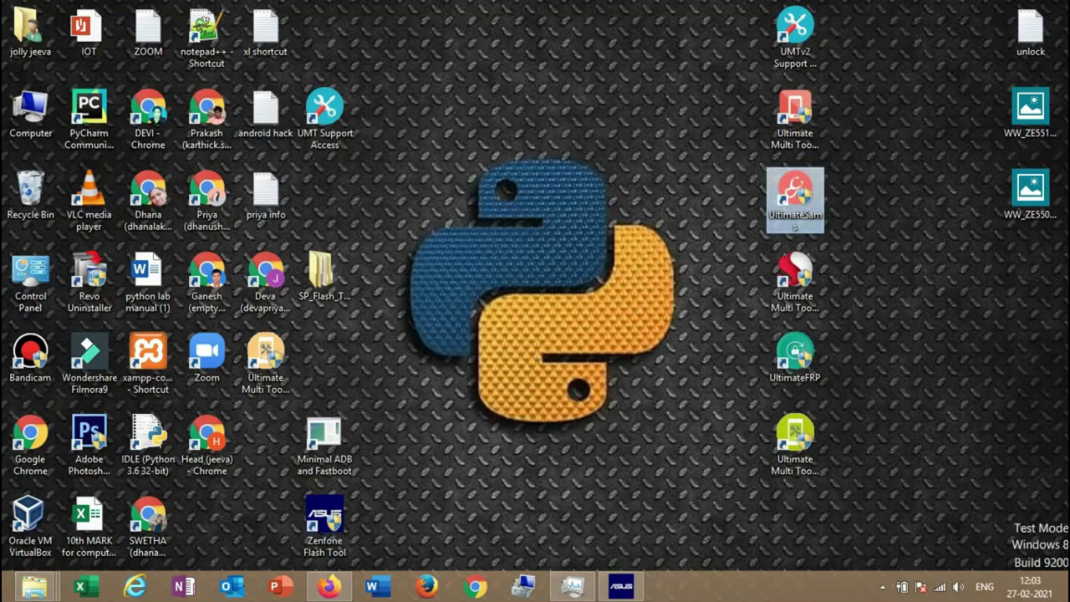
left_click(613, 324)
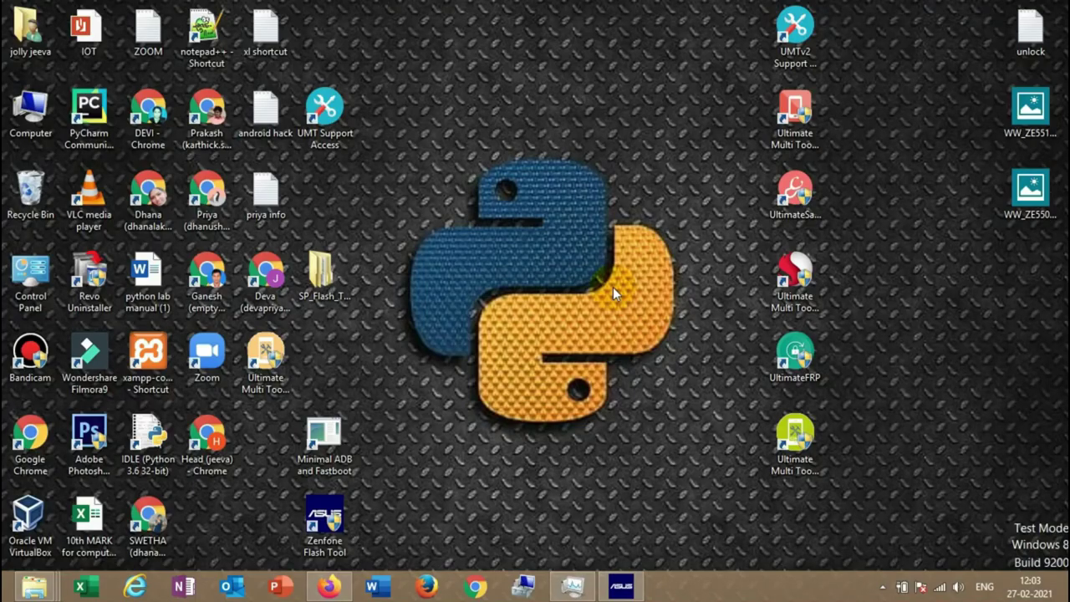
double_click(790, 274)
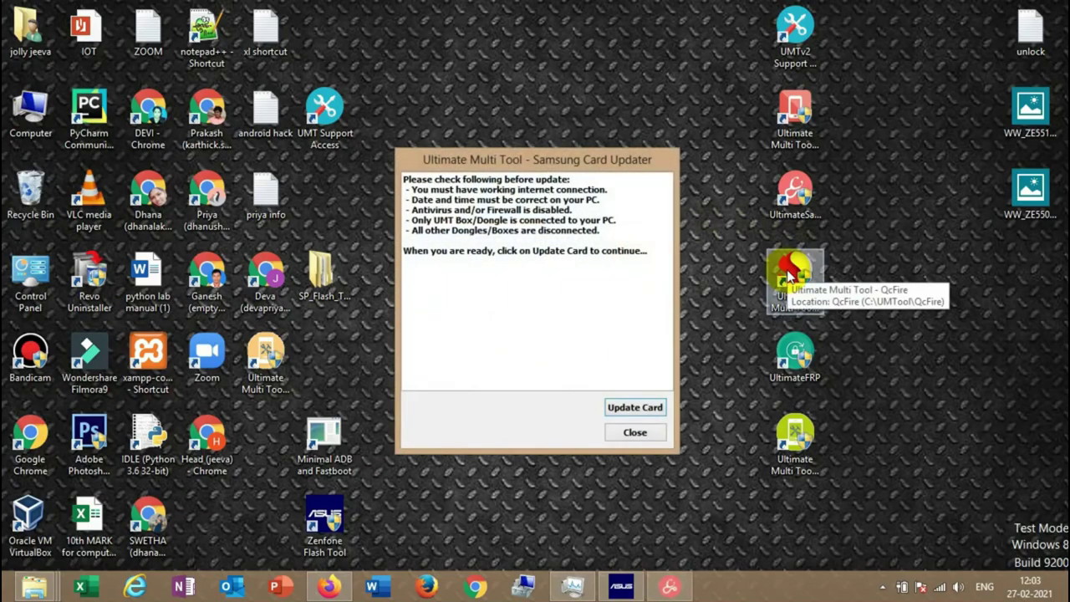
left_click(628, 283)
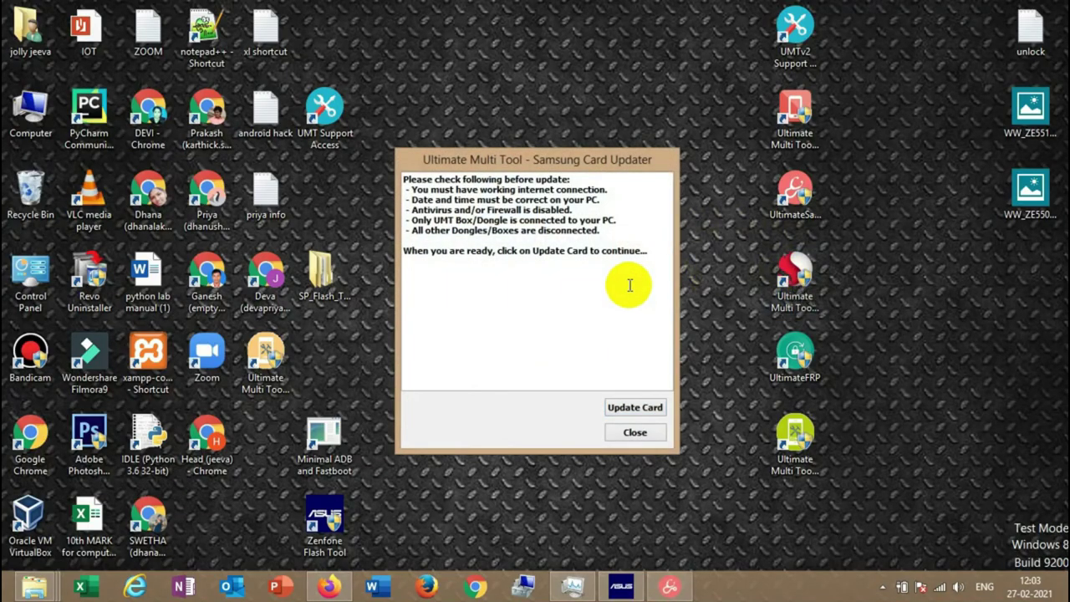
left_click(636, 410)
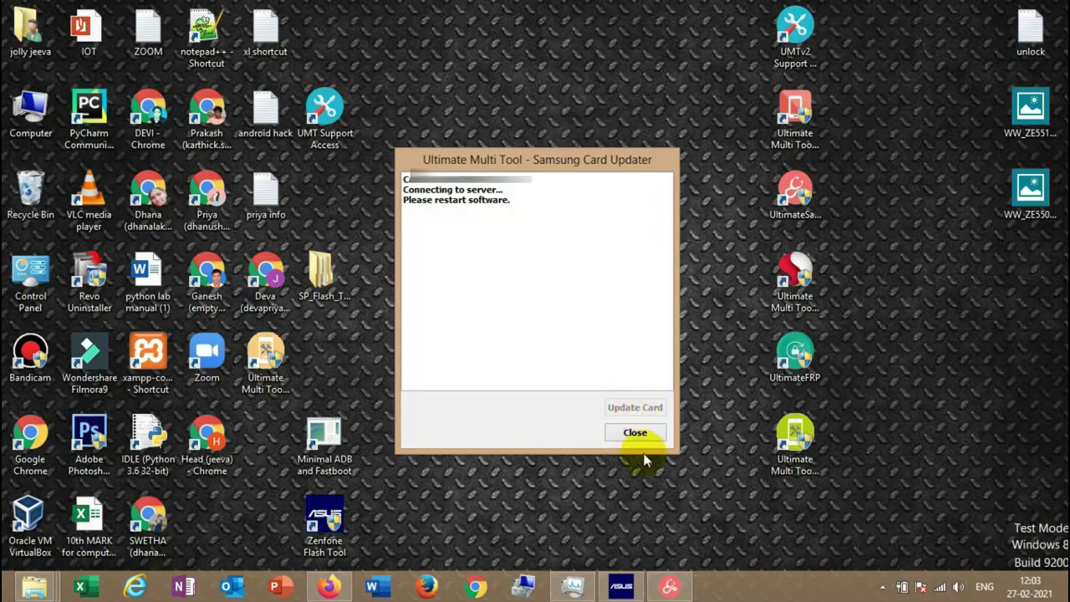
left_click(643, 435)
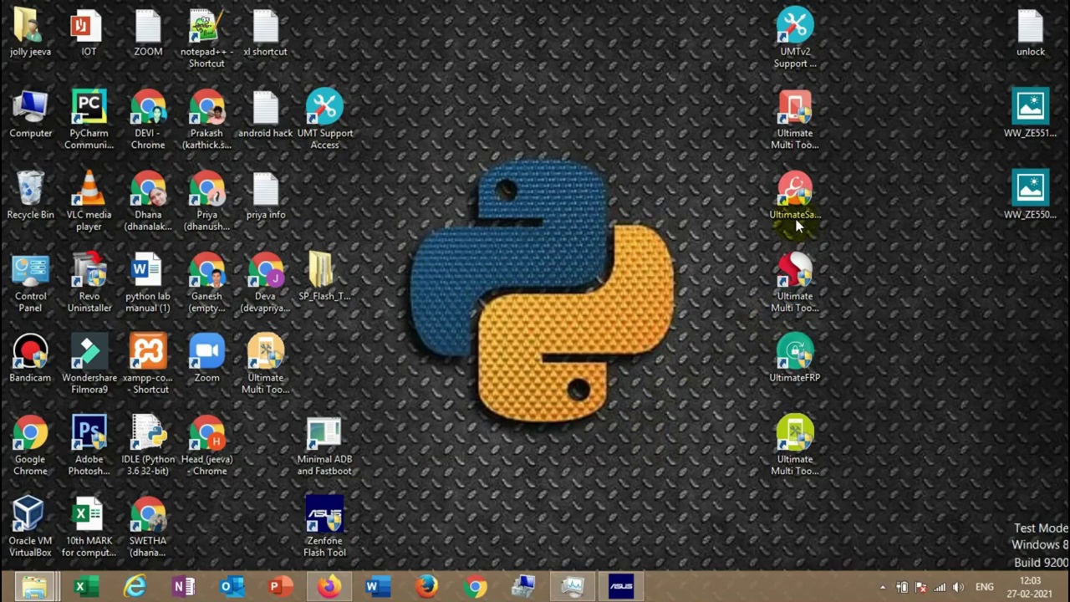
Step: Relaunch the UMT Samsung tool and refresh the desktop while it loads
left_click(794, 194)
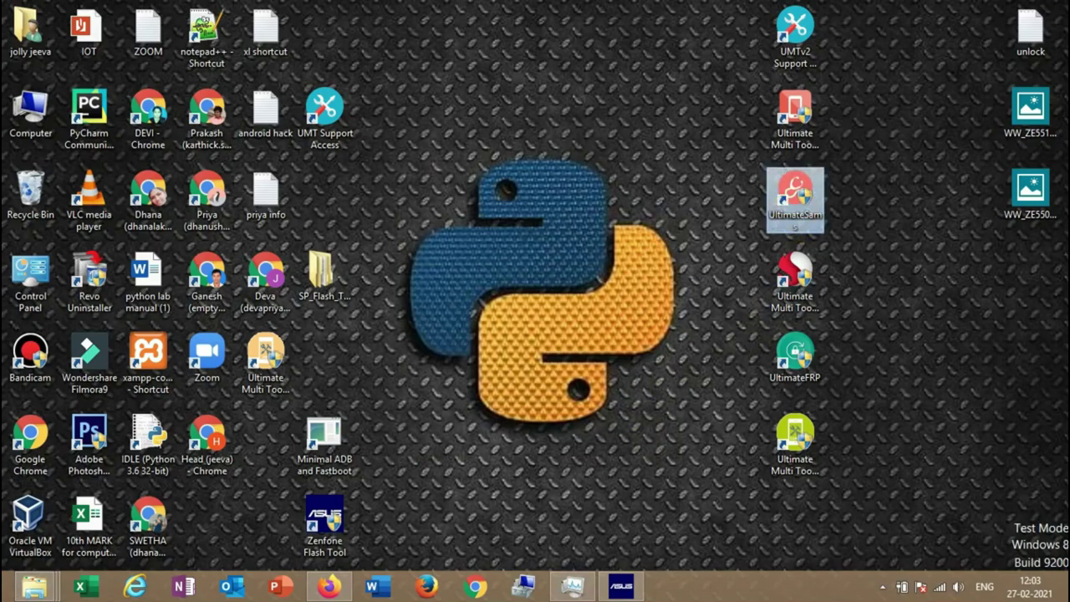
left_click(631, 326)
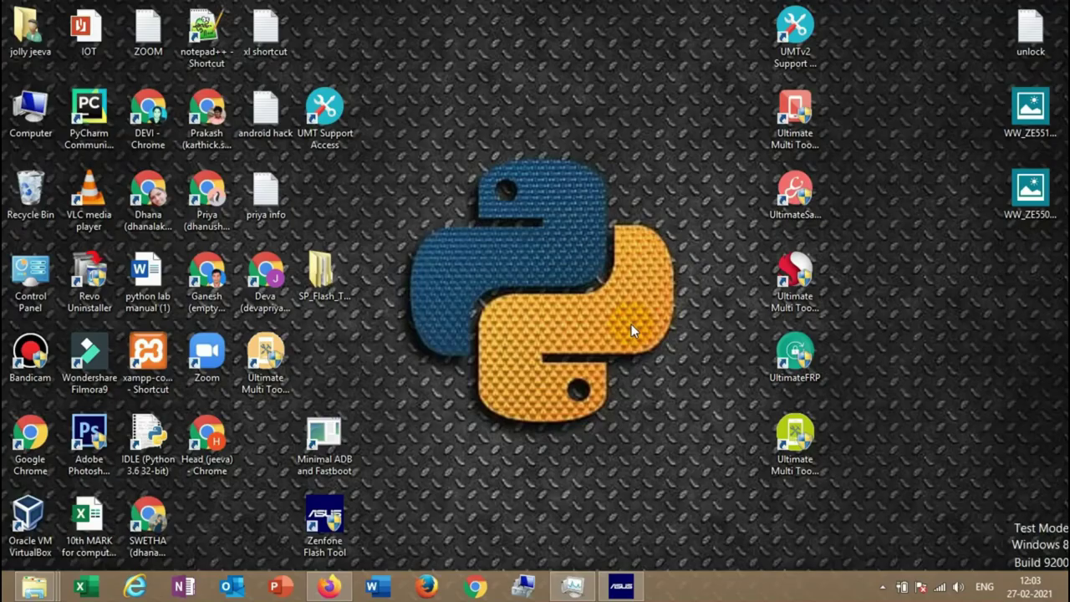
right_click(689, 49)
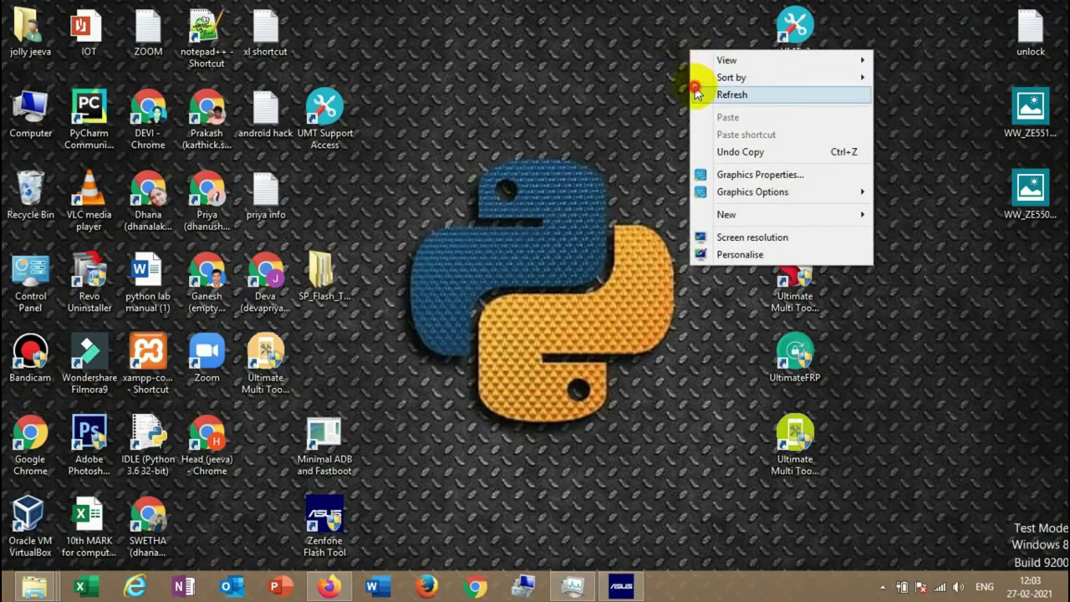
left_click(694, 94)
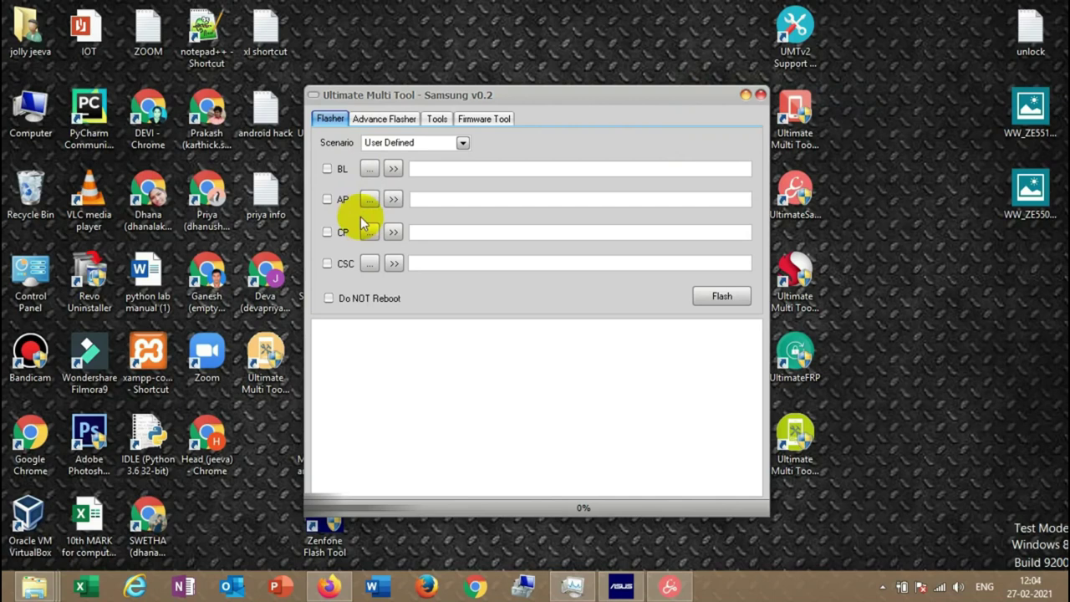
Step: Review the Samsung flasher's firmware file slots and scenario options, and bring up the Advance Flasher functions
left_click(370, 170)
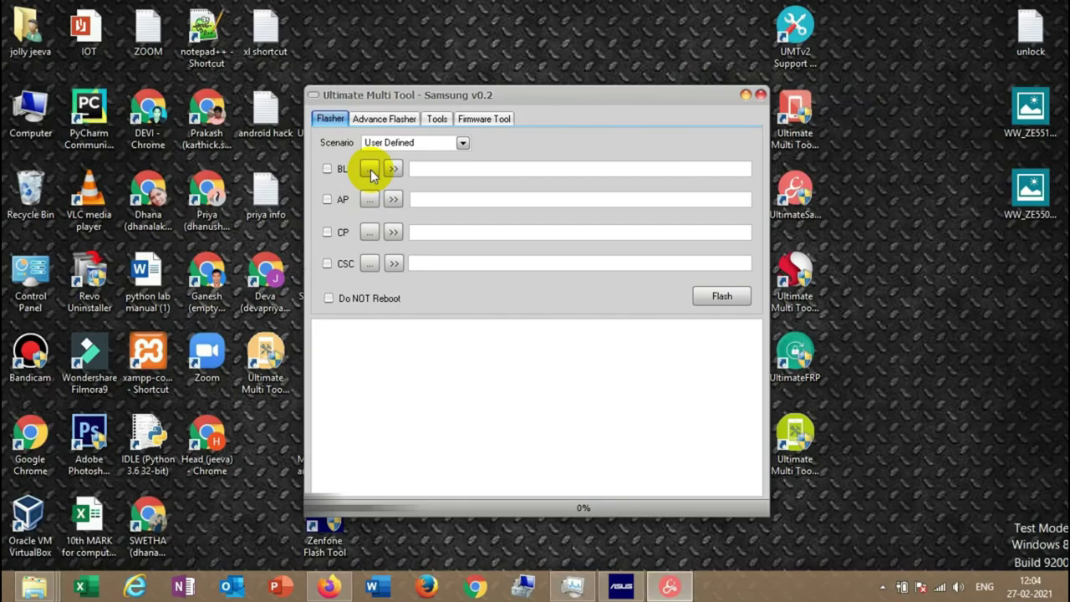
left_click(462, 144)
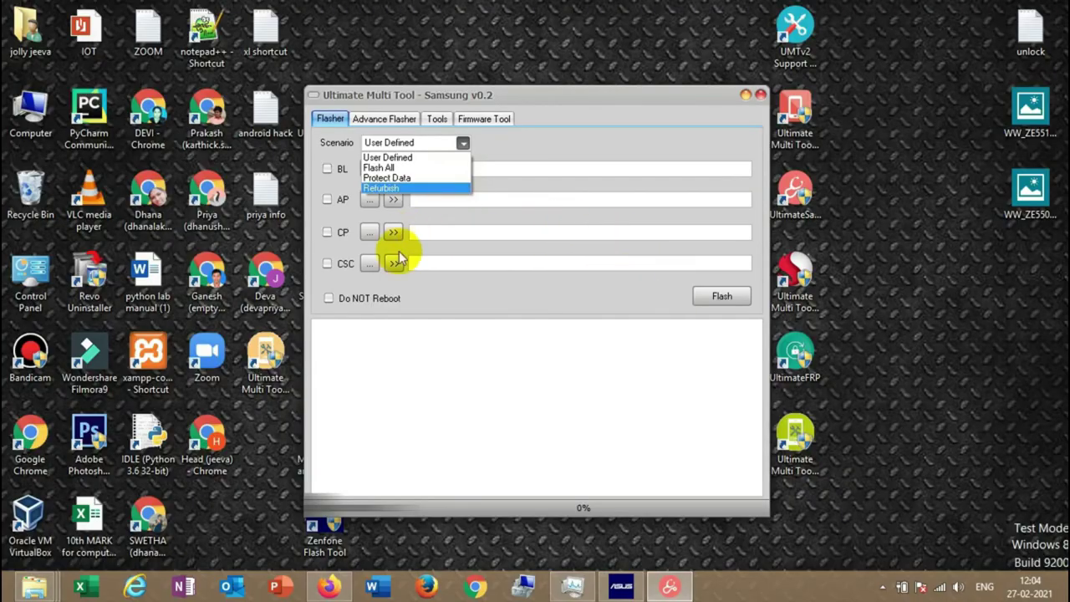
left_click(409, 119)
left_click(410, 119)
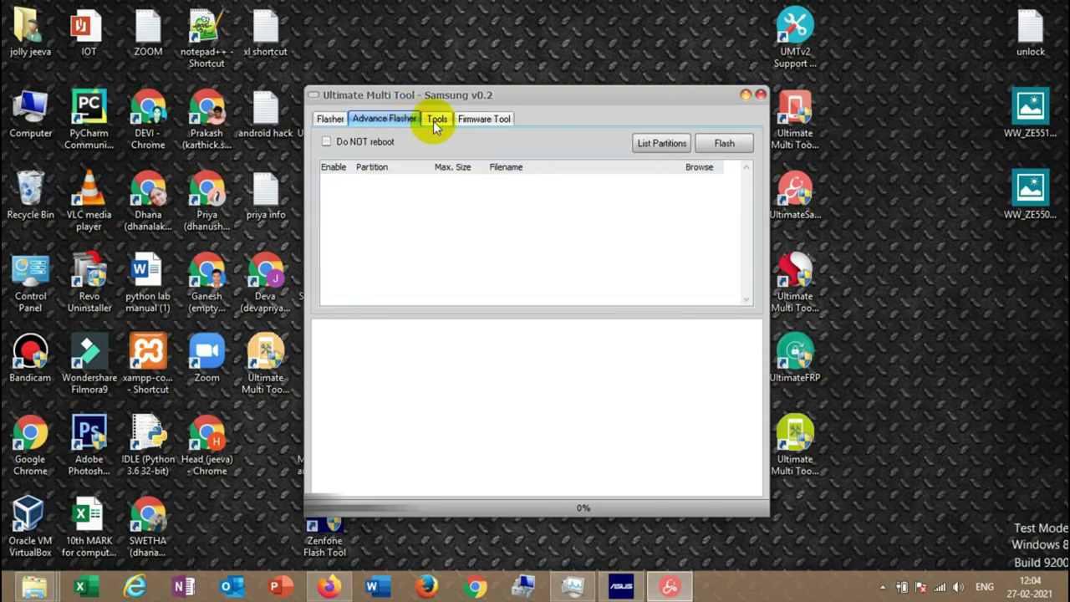
Step: Review the Samsung tool's FRP reset methods and its MDM and Call Me removal options, keeping Format Userdata and Remove Call Me
left_click(433, 120)
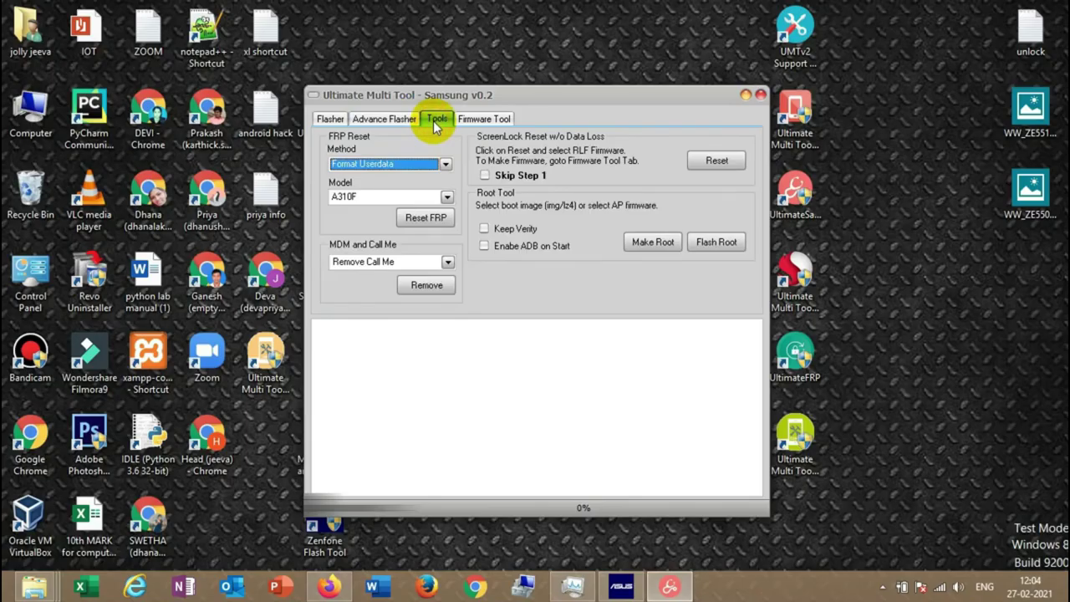
left_click(445, 165)
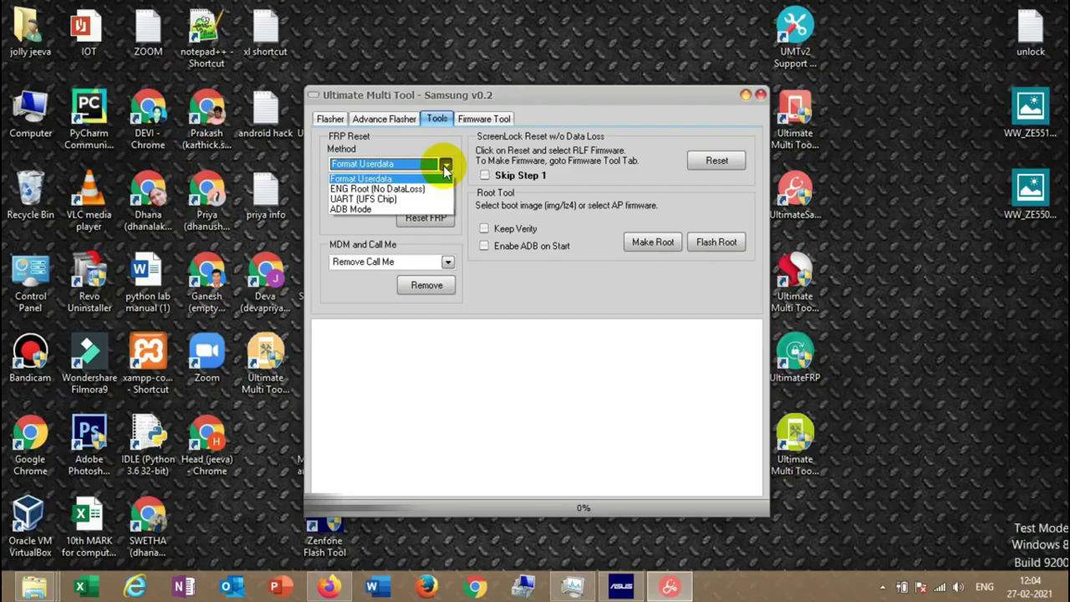
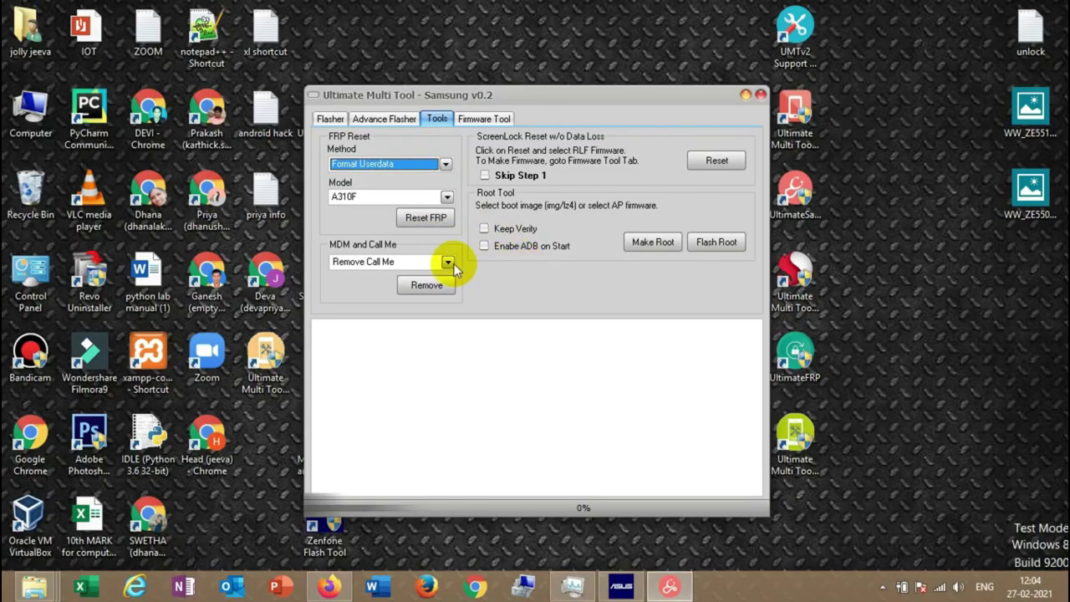
left_click(448, 262)
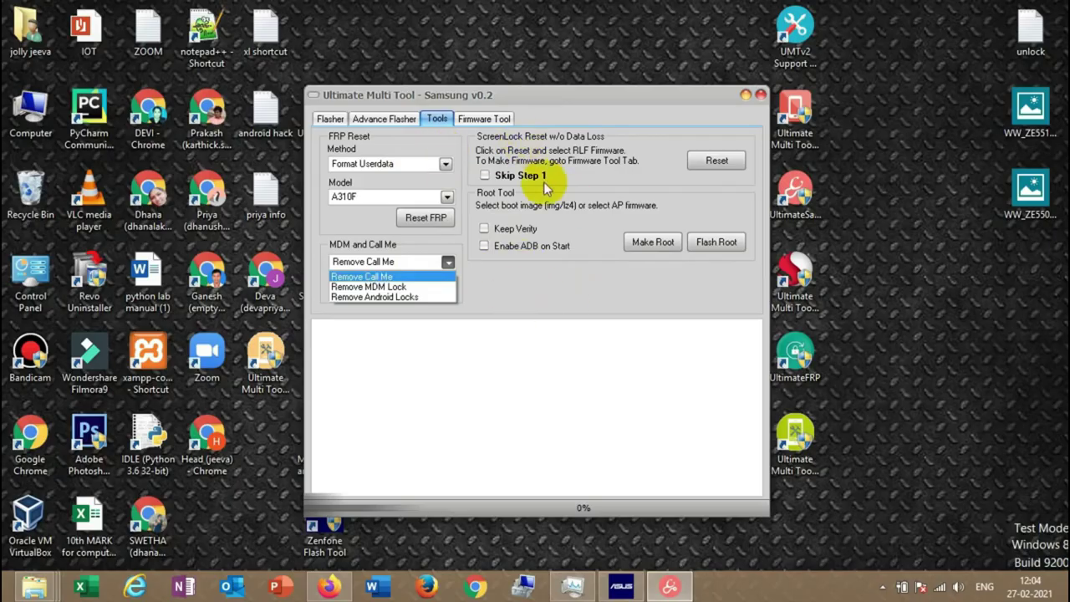
left_click(478, 121)
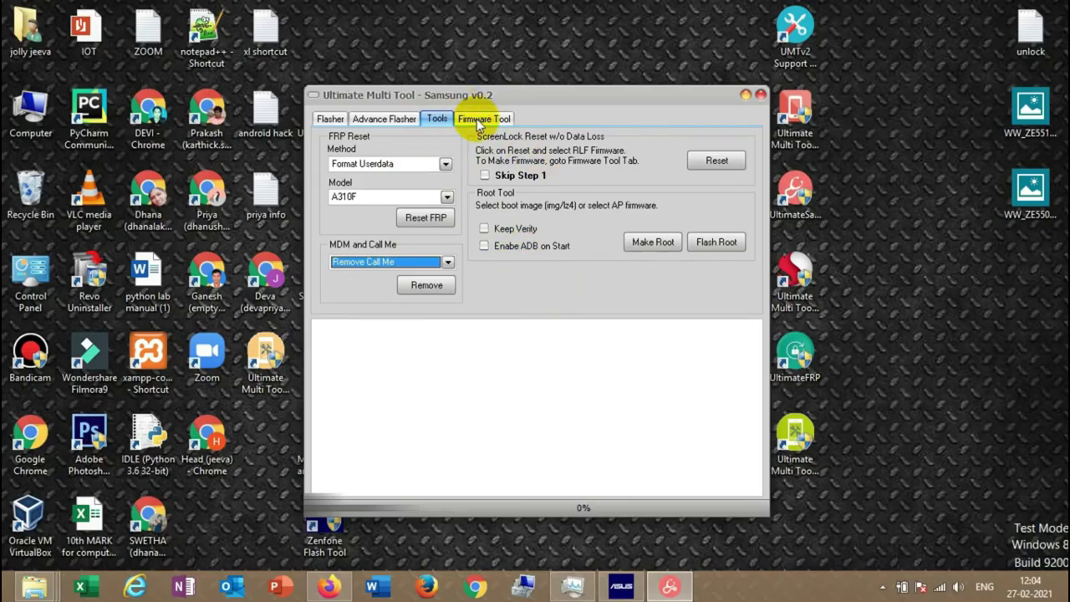
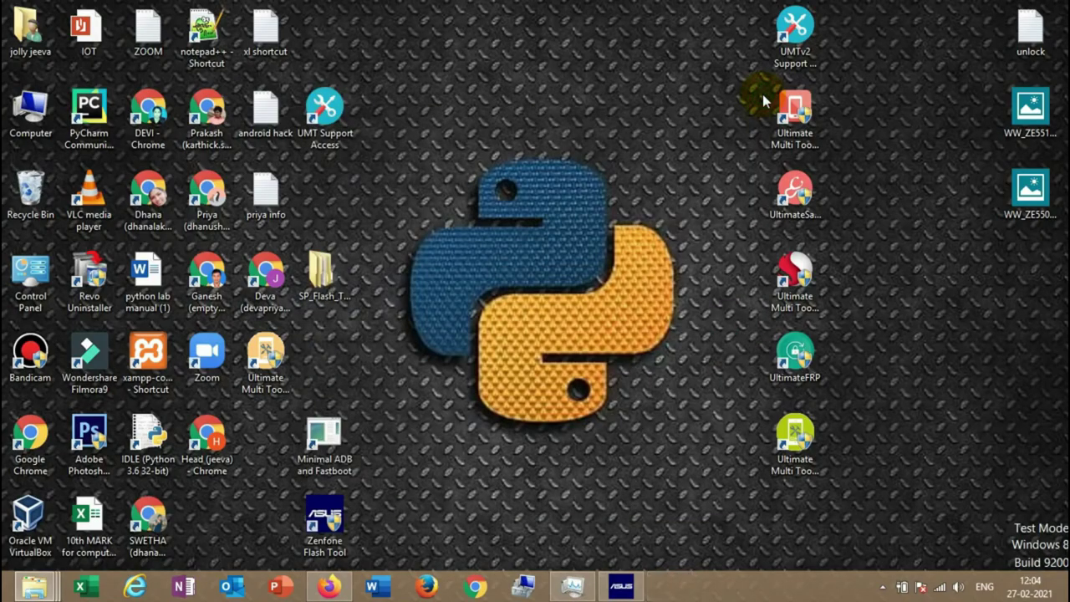
Step: Launch the UMT QcFire tool and switch its flasher to Multi Program Mode
left_click(797, 292)
left_click(796, 300)
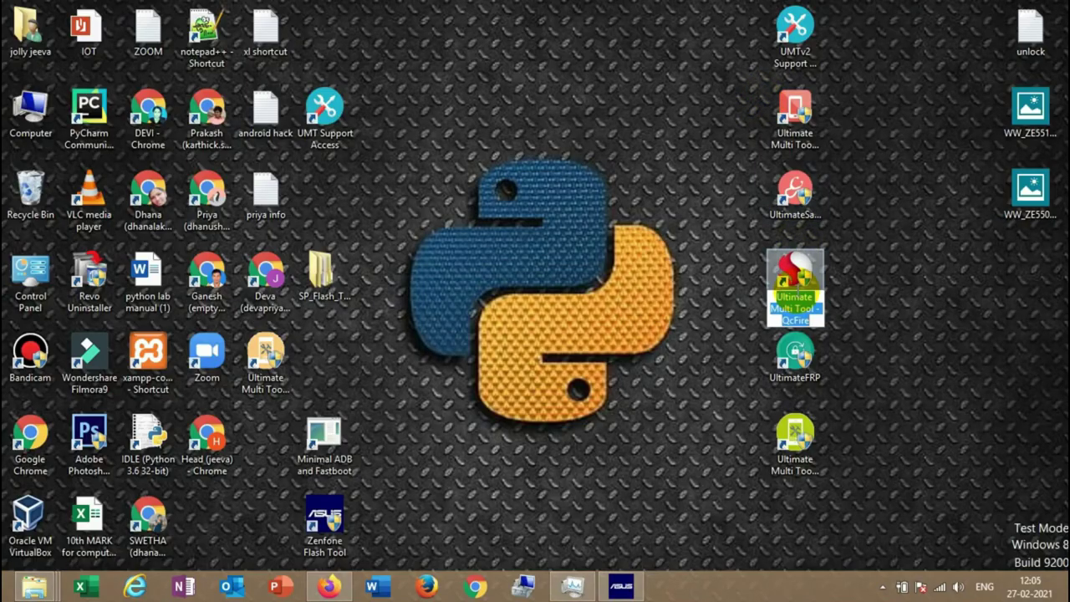
left_click(796, 283)
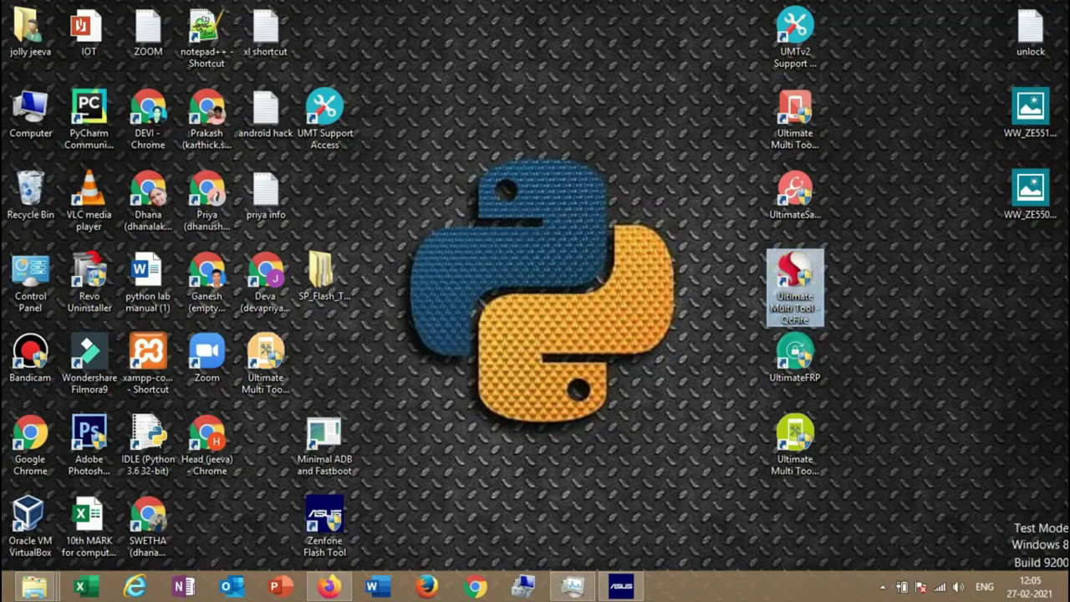
left_click(621, 329)
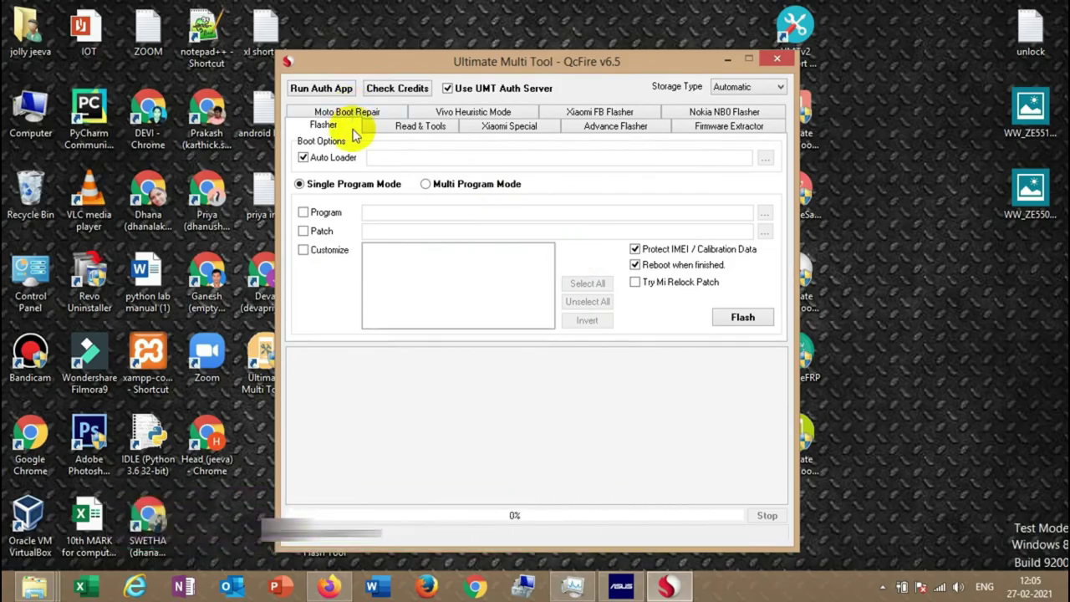
left_click(428, 184)
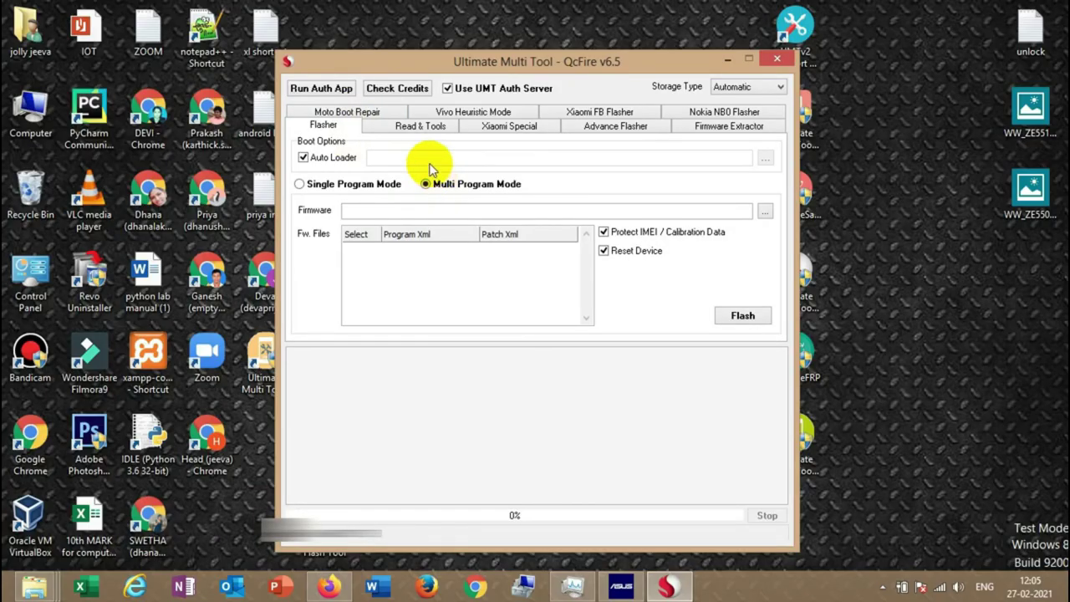
left_click(421, 208)
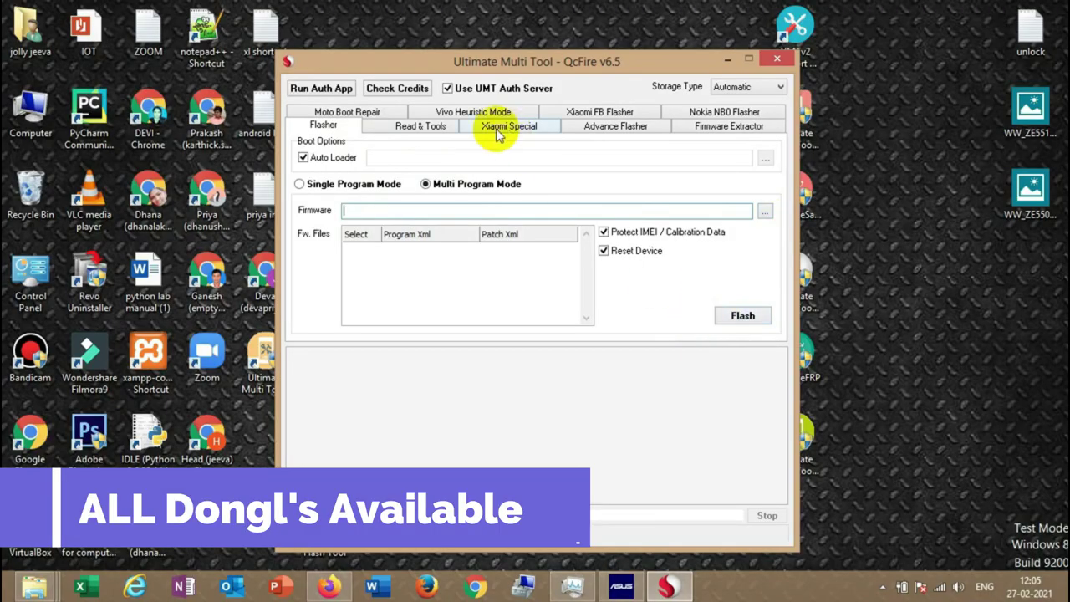
Step: In the QcFire Read & Tools functions, set brand ASUS and model ZB552KL, and review the lock and format operations, keeping Disable Locks
left_click(431, 125)
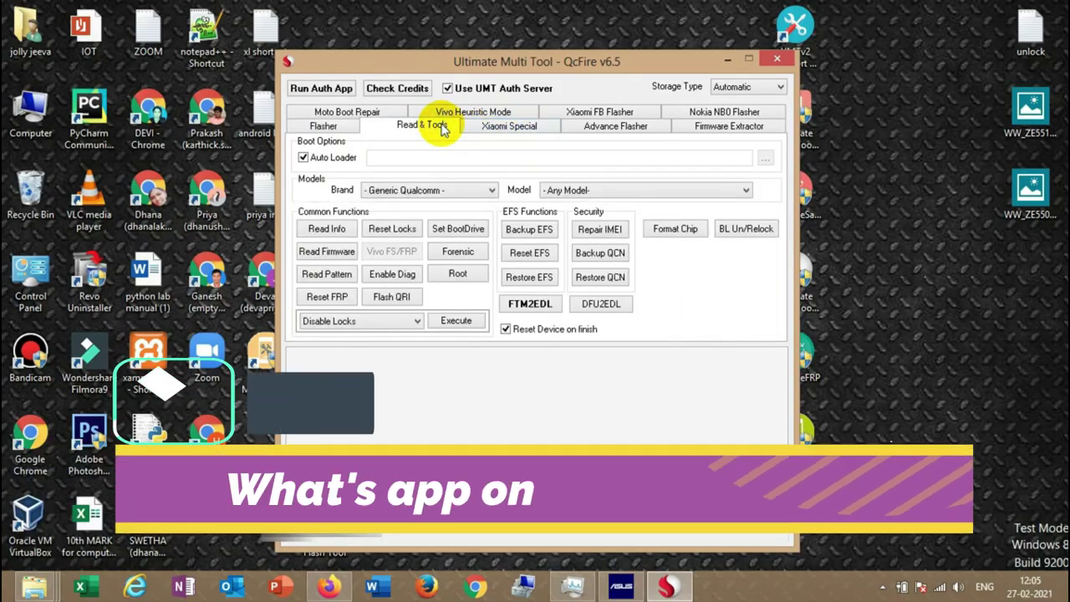
left_click(458, 190)
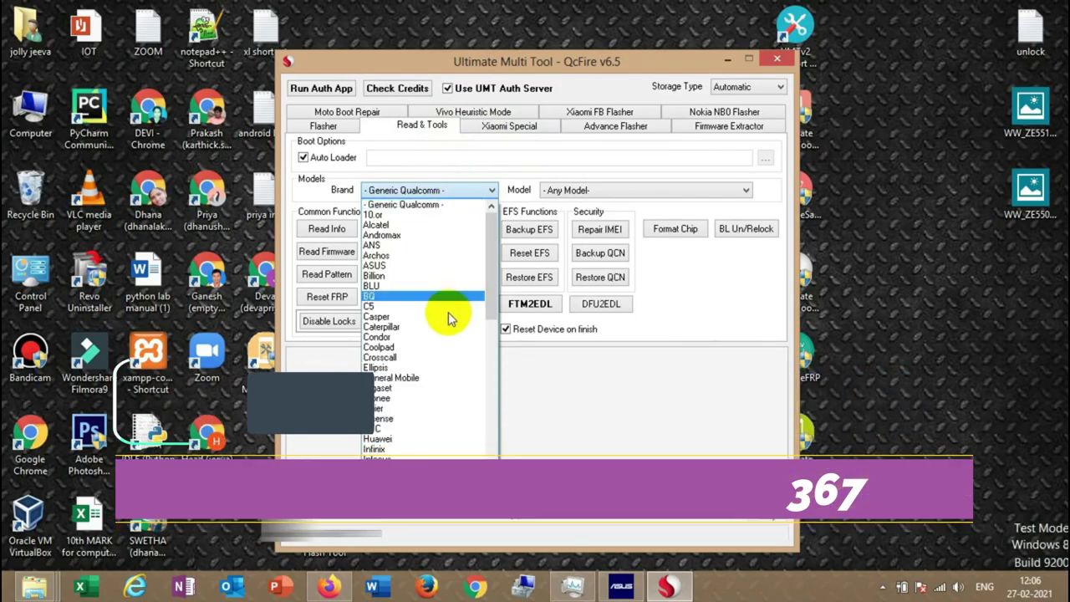
left_click(470, 269)
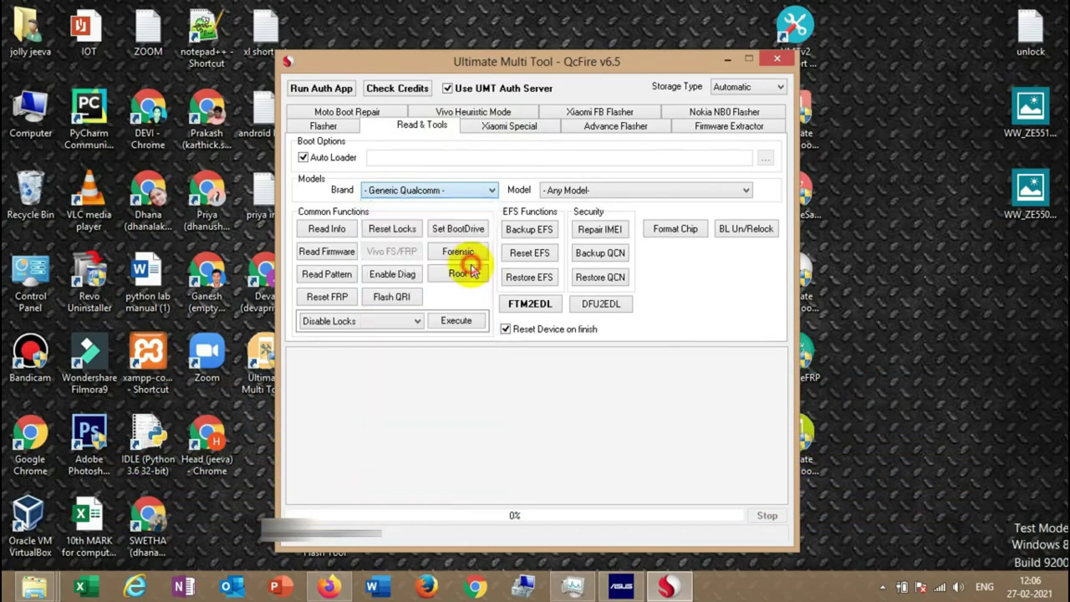
left_click(650, 189)
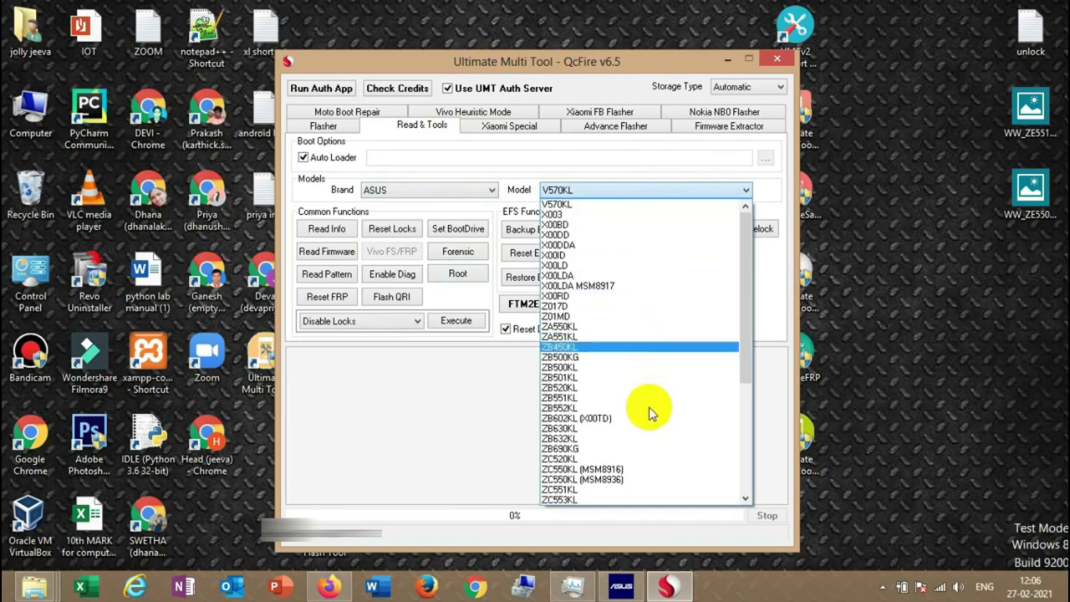
left_click(646, 408)
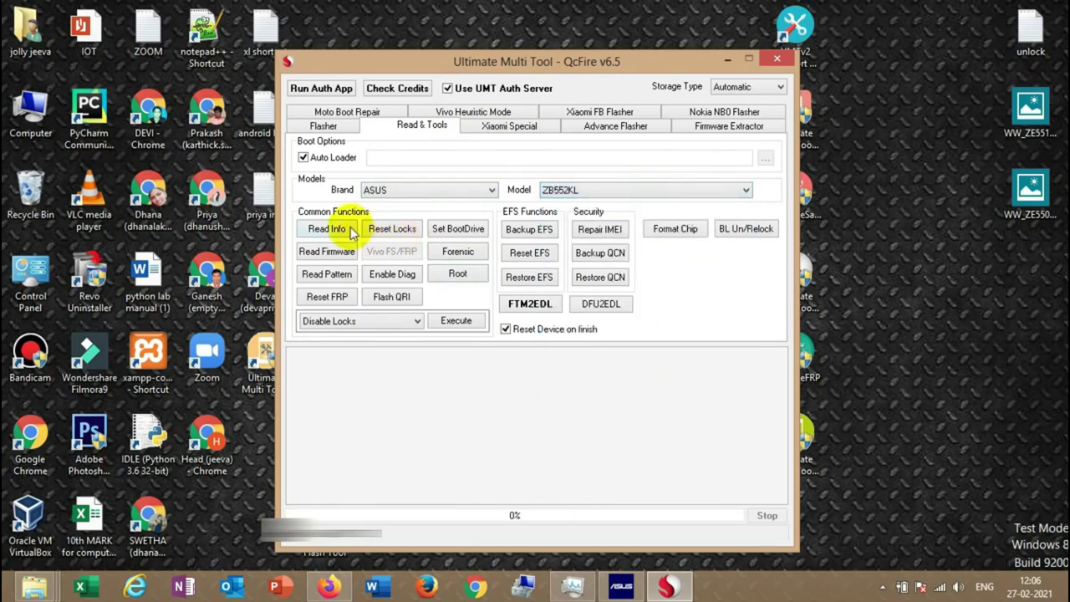
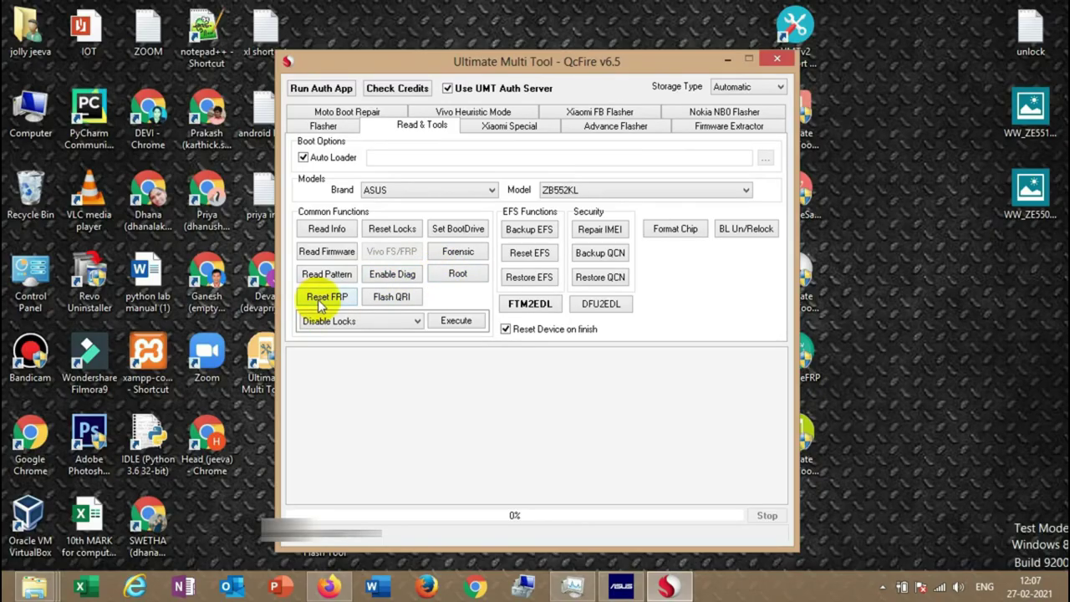
left_click(353, 321)
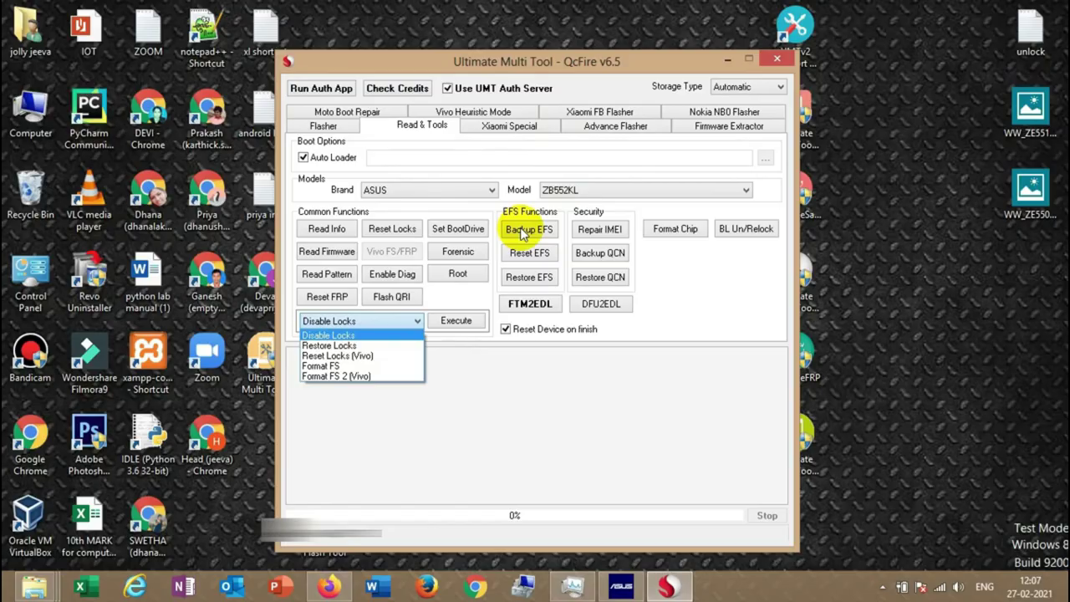
left_click(652, 265)
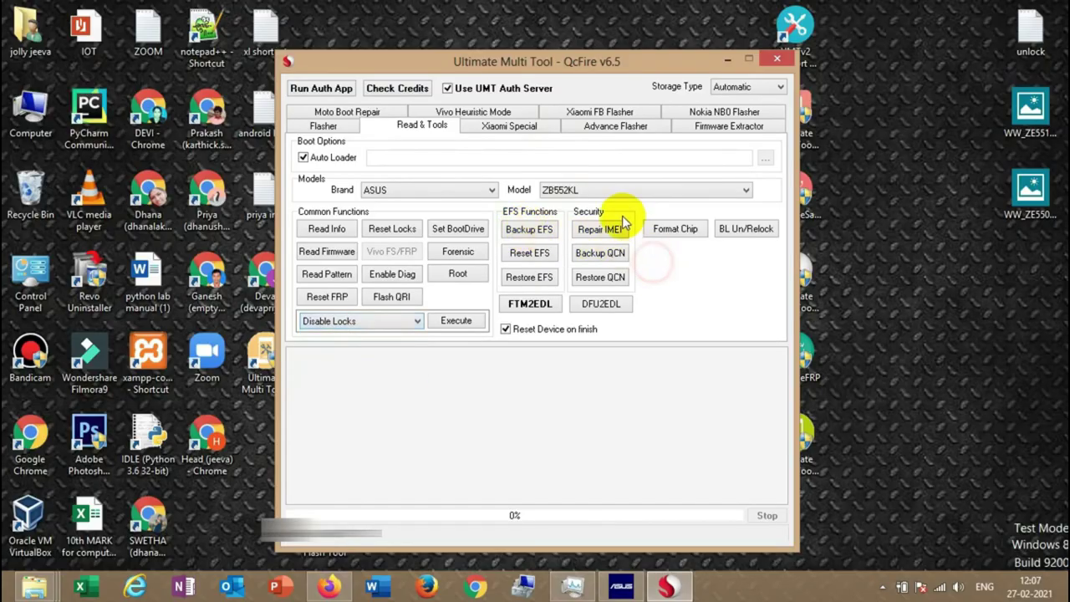
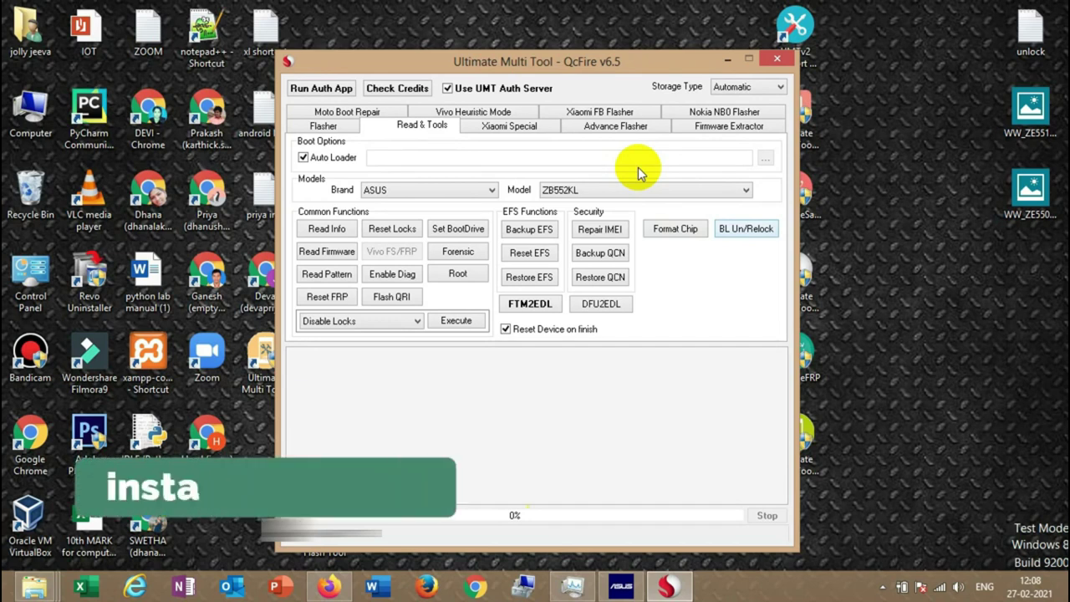
Step: Review QcFire's Xiaomi Special functions and the available Wipe EFS methods, keeping Wipe EFS (EDL)
left_click(524, 129)
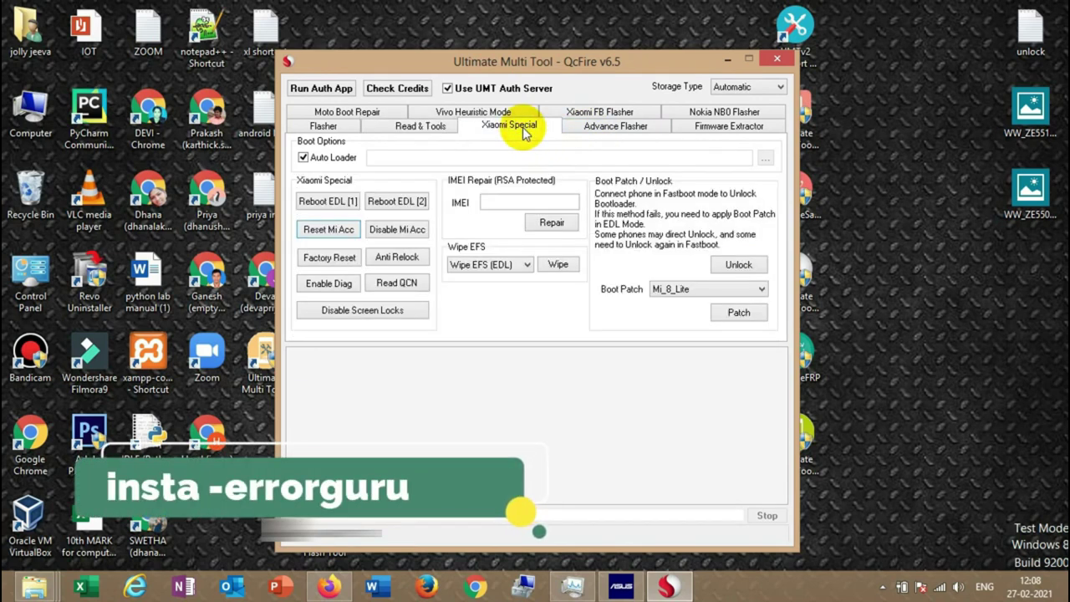
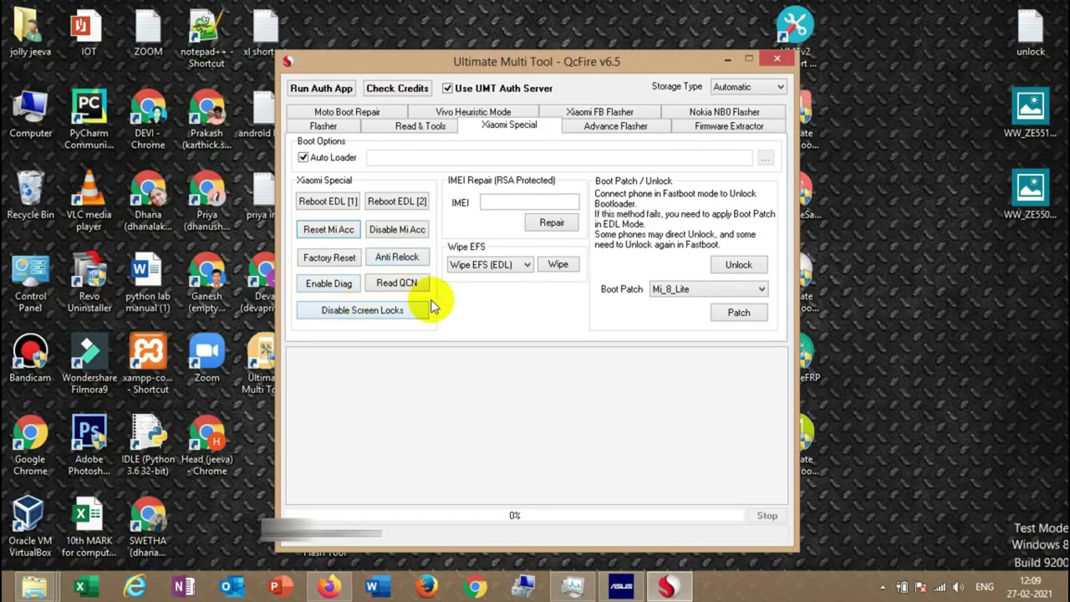
left_click(511, 266)
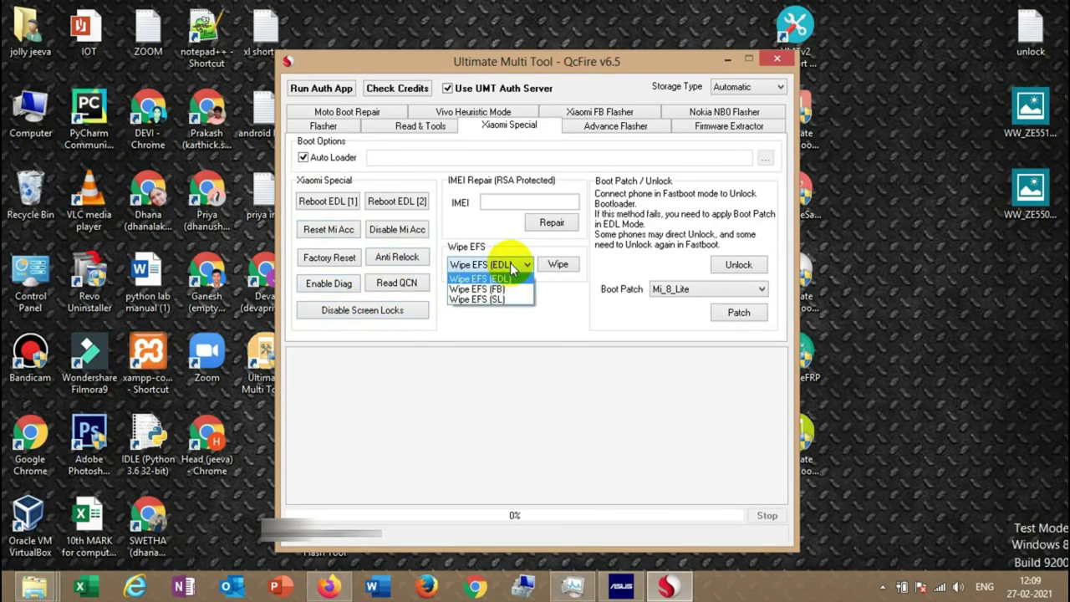
left_click(512, 266)
left_click(513, 266)
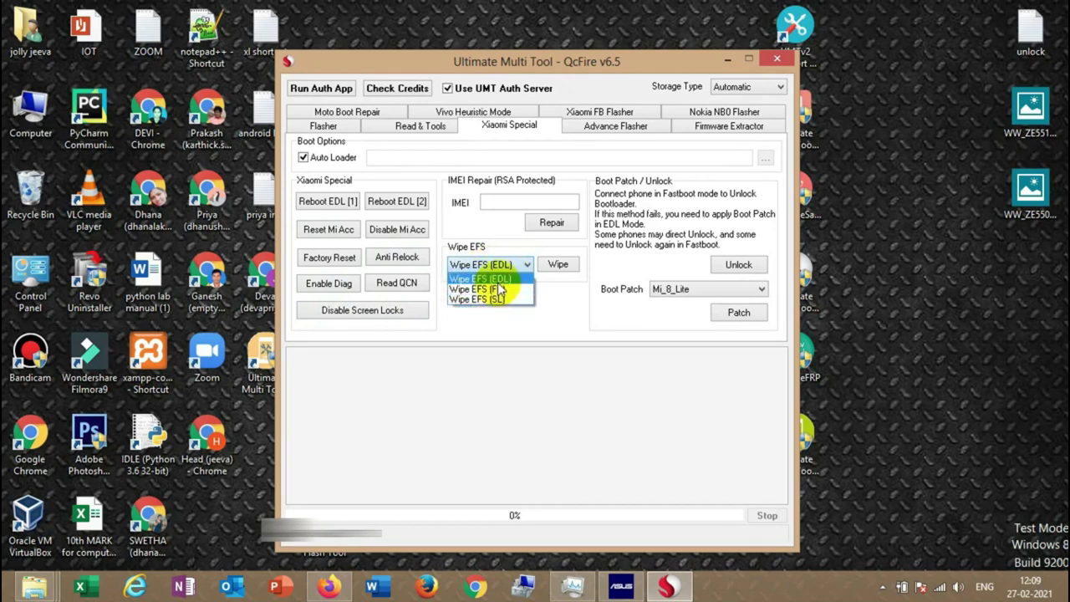
left_click(580, 323)
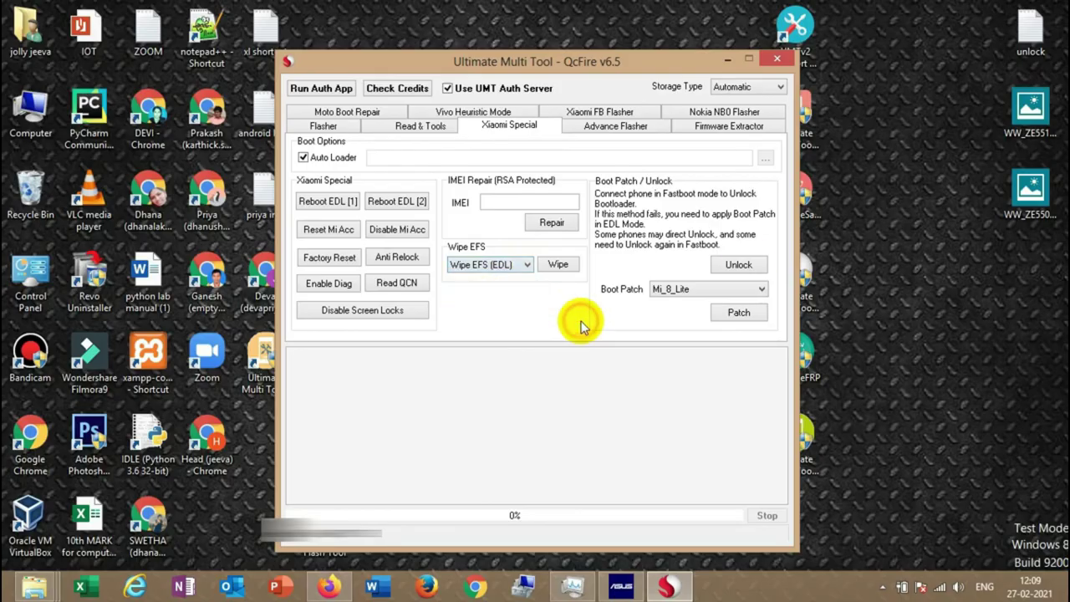
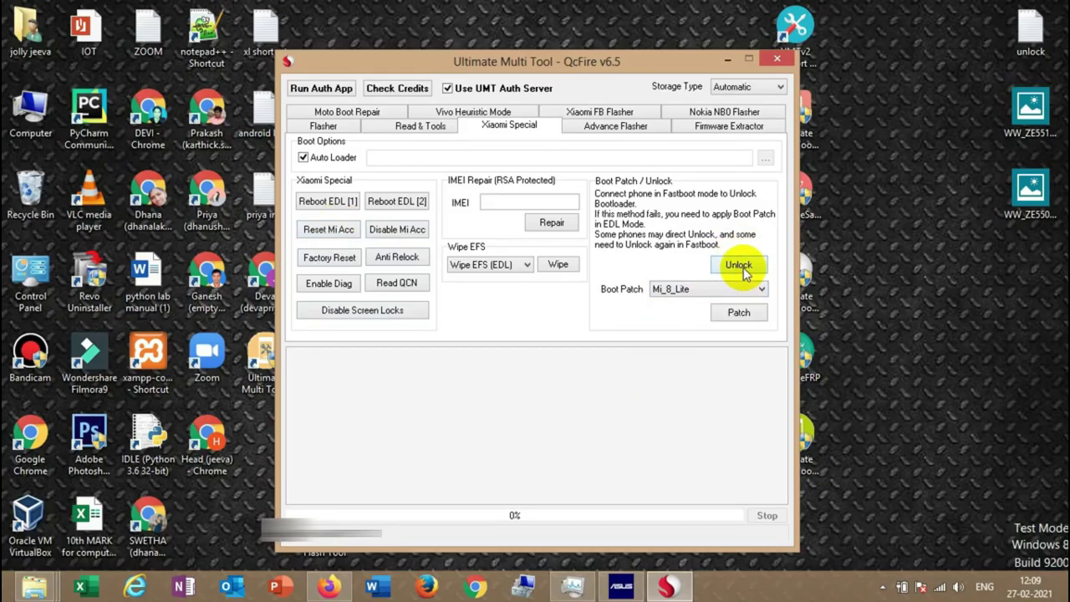
Step: Look through QcFire's Advance Flasher, Nokia NB0 Flasher and Vivo Heuristic Mode functions
left_click(628, 130)
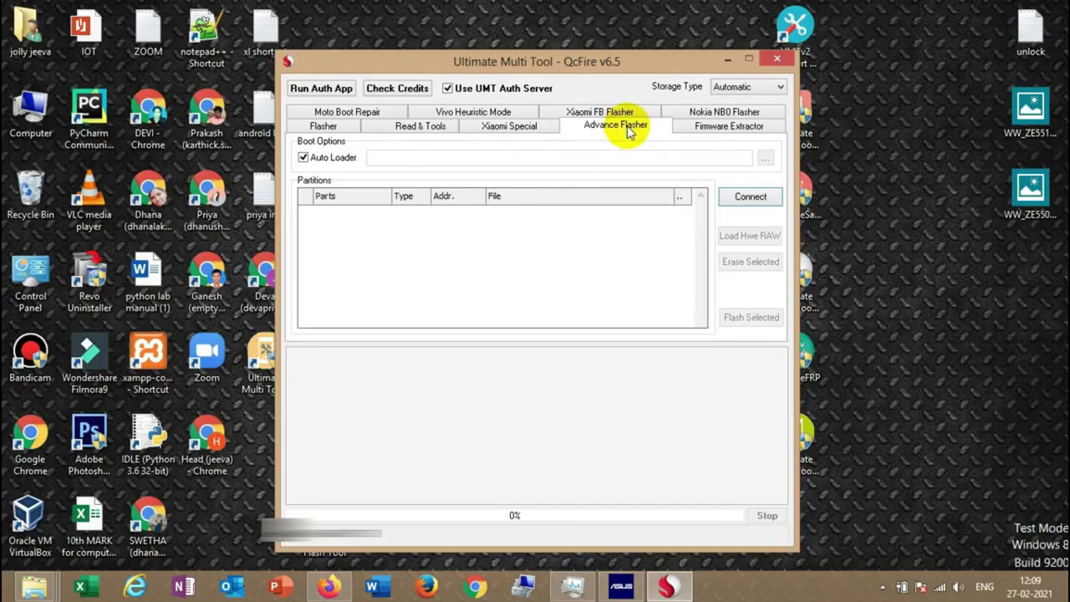
left_click(715, 115)
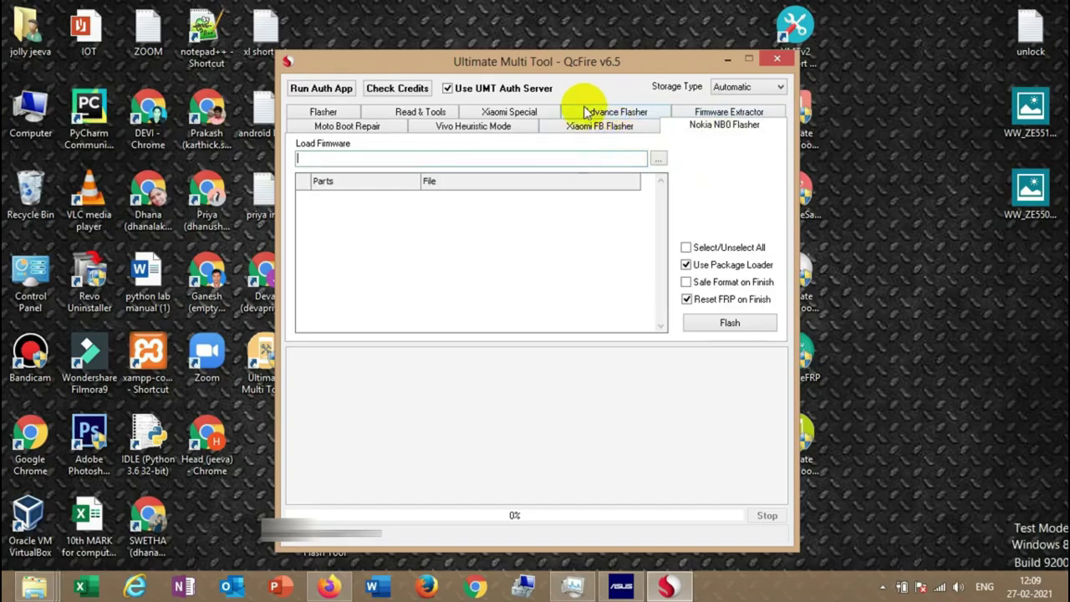
left_click(491, 125)
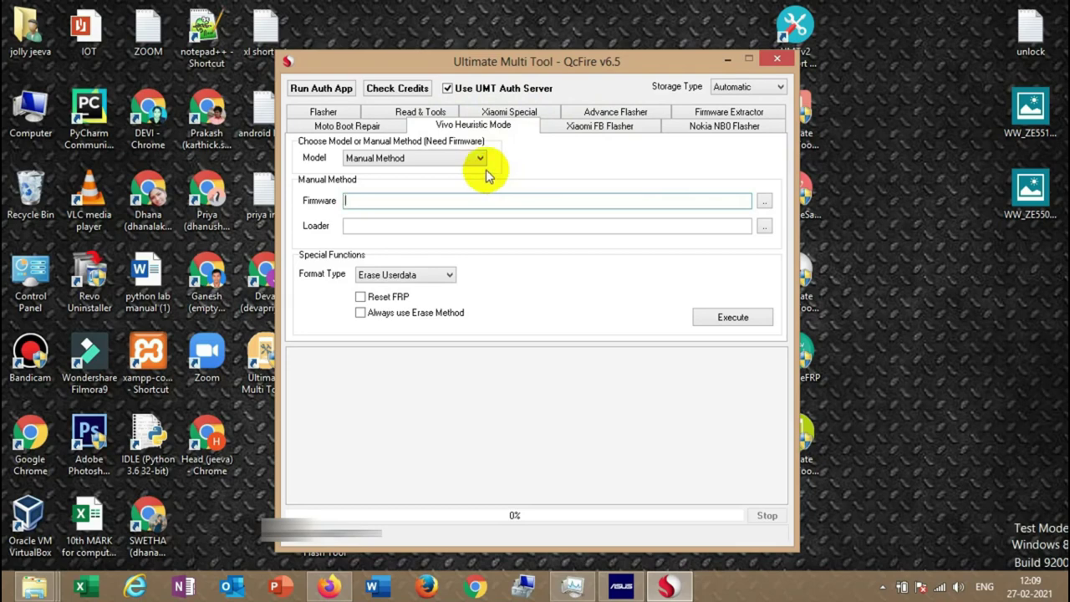
Step: Switch from QcFire to the Ultimate FRP Tool and bring up its list of supported brands for FRP reset by model
left_click(777, 58)
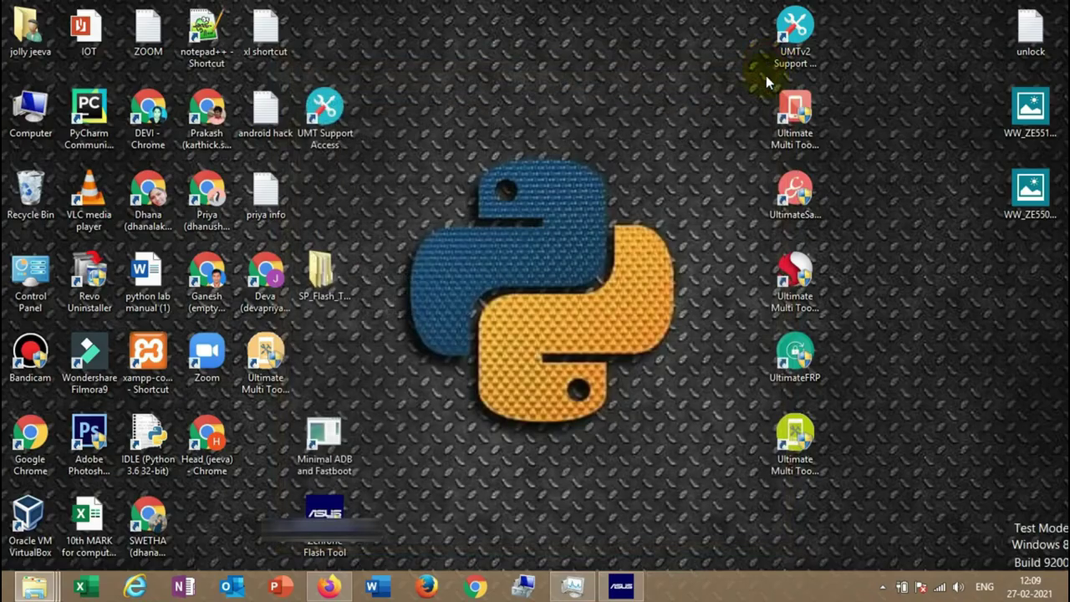
double_click(795, 361)
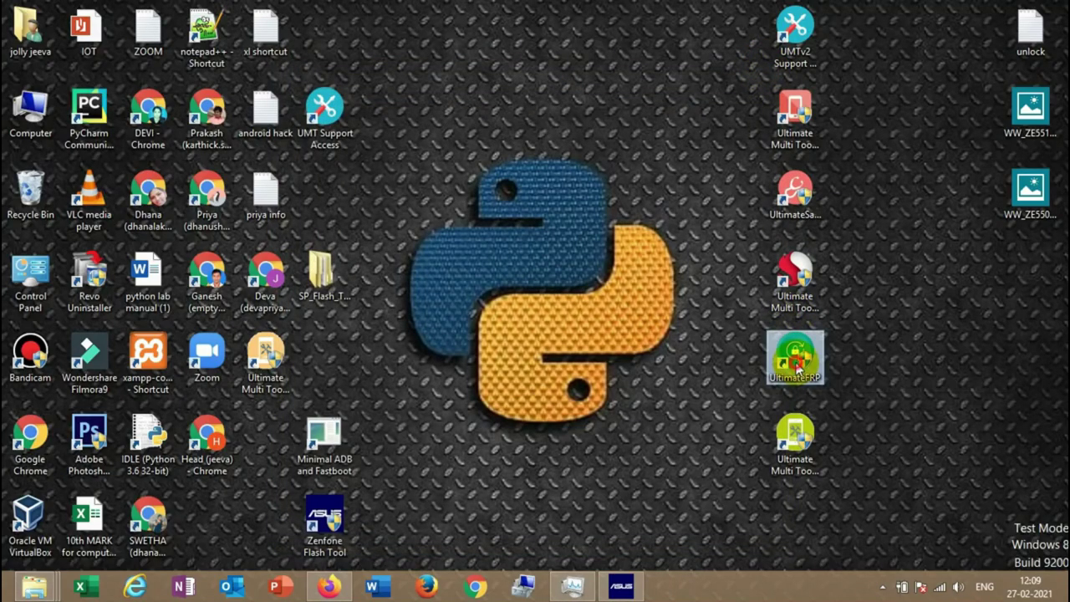
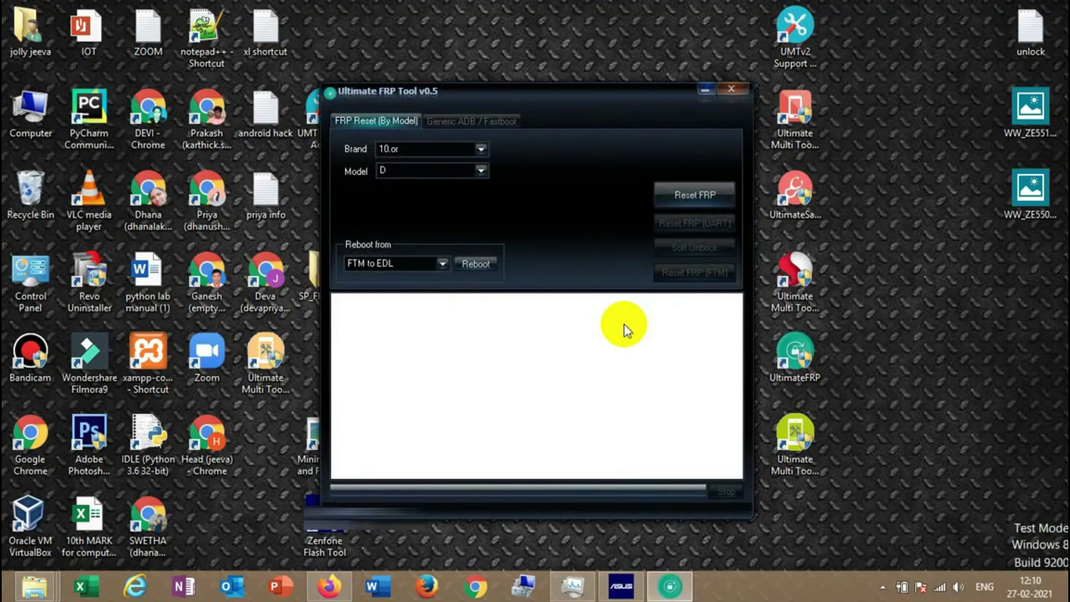
left_click(481, 149)
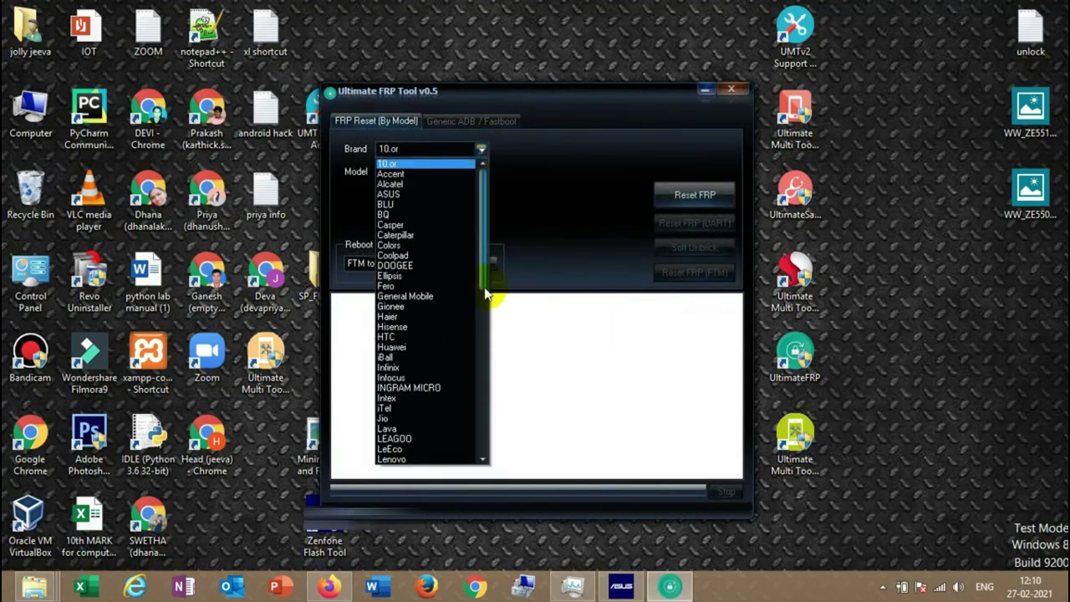
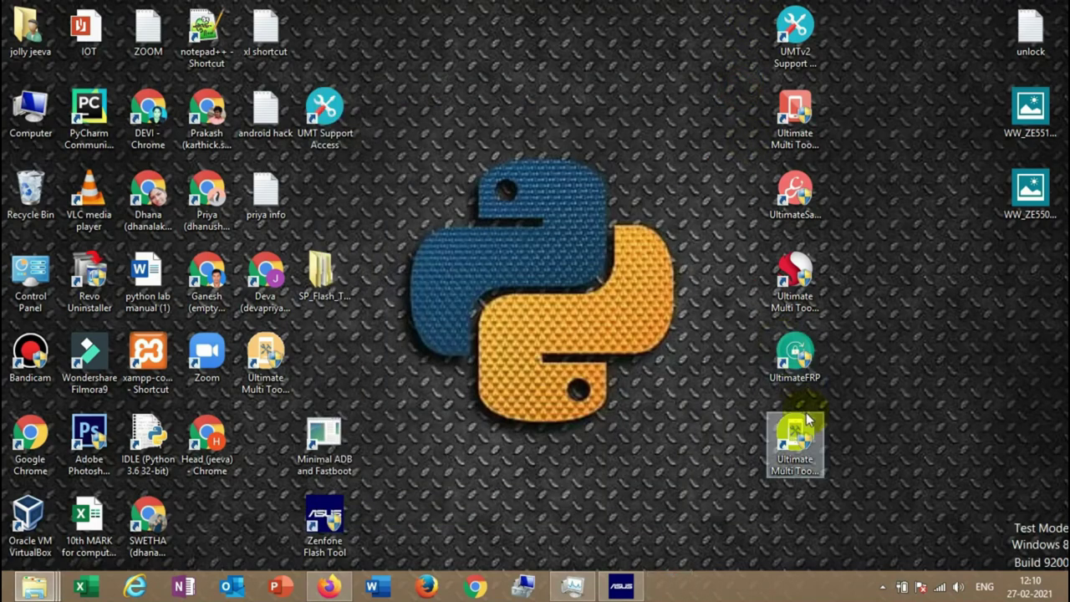
Step: Launch Ultimate Multi Tool - CDMA and accept its license agreement, also placing the GSM shortcut among the other UMT shortcuts on the desktop
left_click(798, 435)
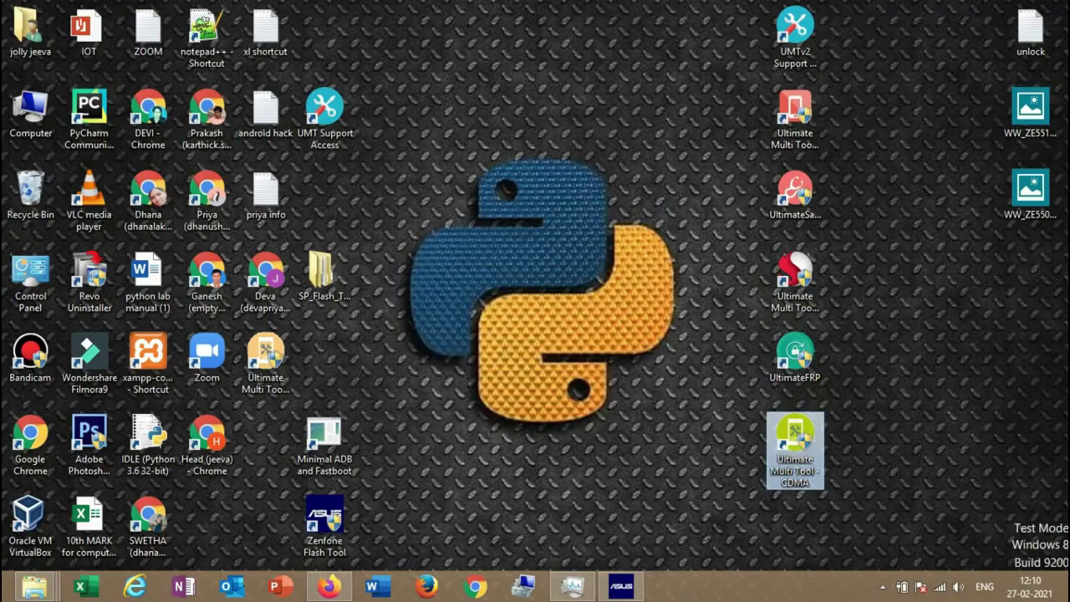
left_click(594, 321)
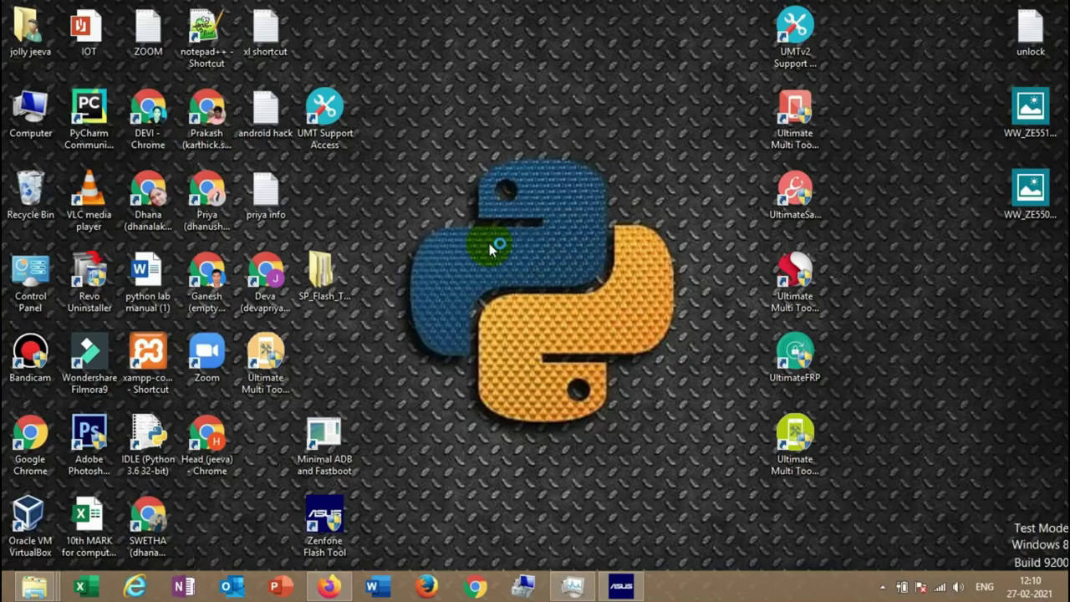
left_click_drag(266, 358, 762, 477)
left_click(675, 263)
key("Up")
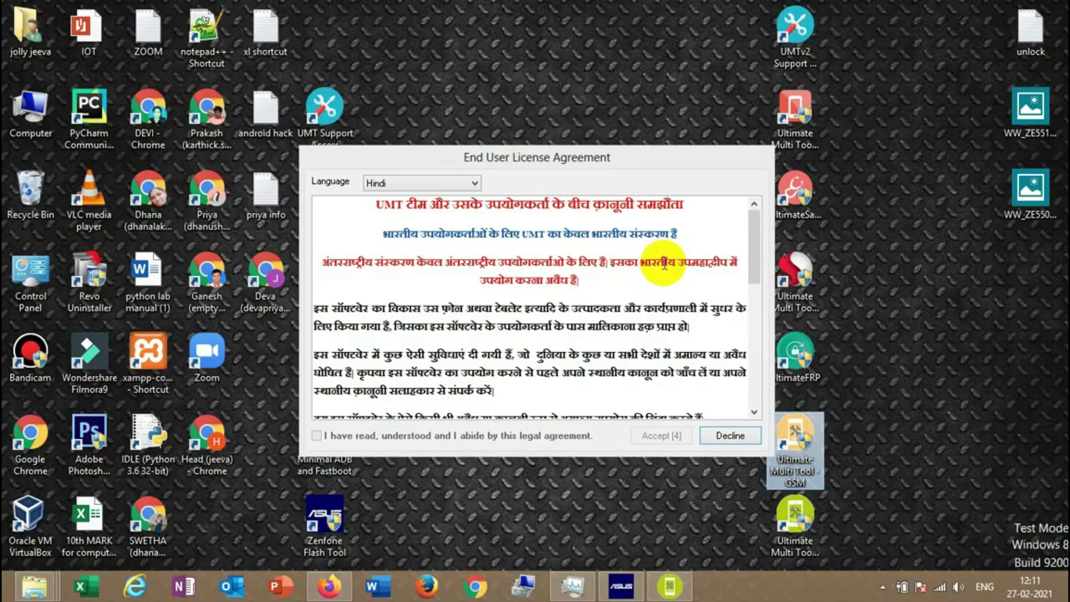
left_click(462, 436)
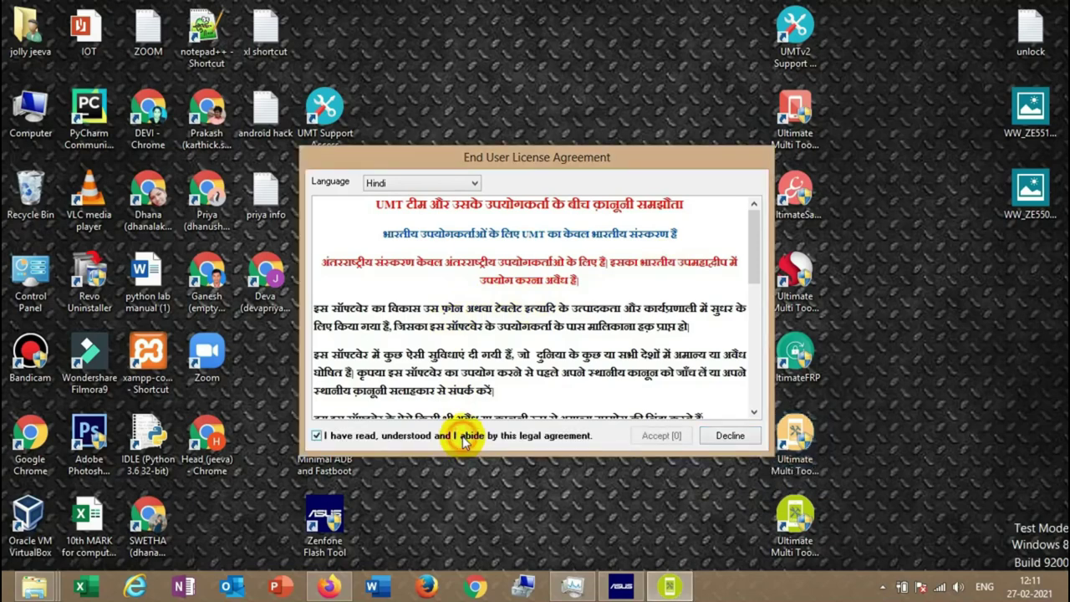
left_click(655, 436)
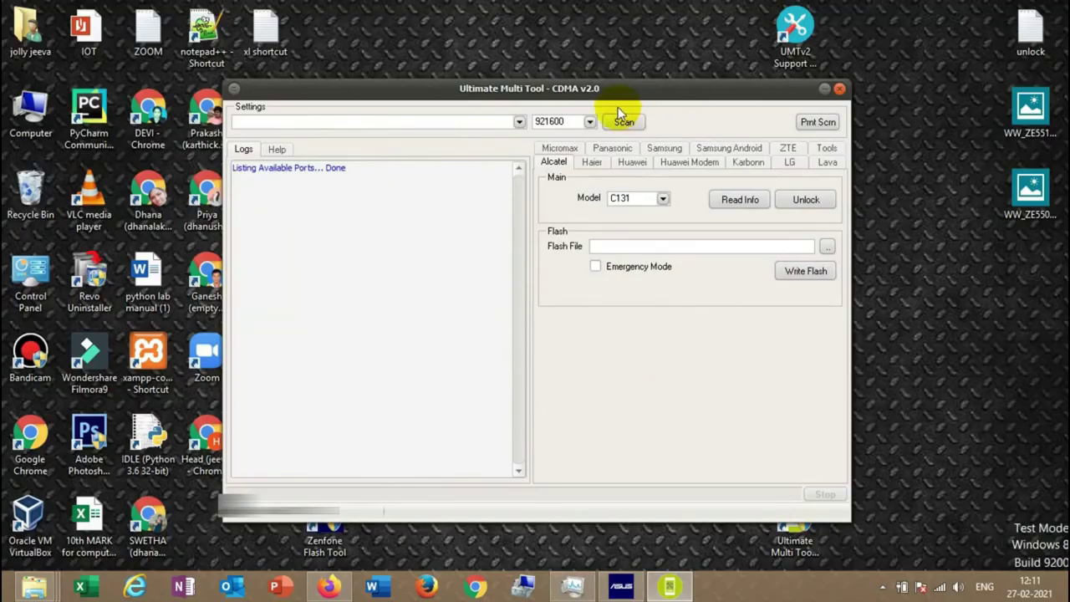
Step: Review the CDMA tool's unlock, flash and repair functions for Micromax, Haier, Huawei, LG and Lava
left_click(563, 147)
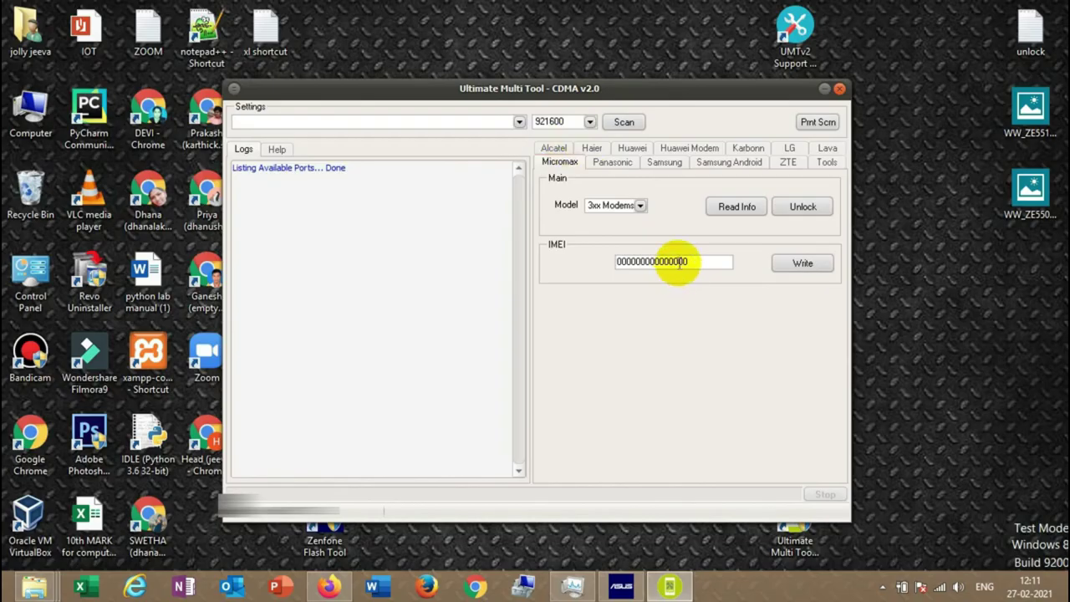
left_click(593, 148)
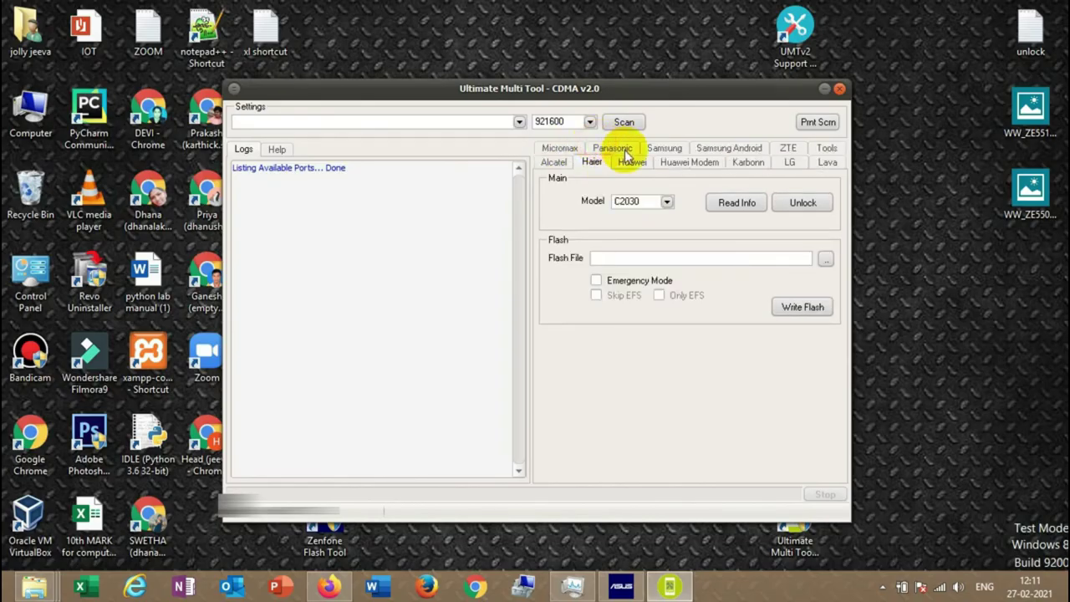
left_click(632, 162)
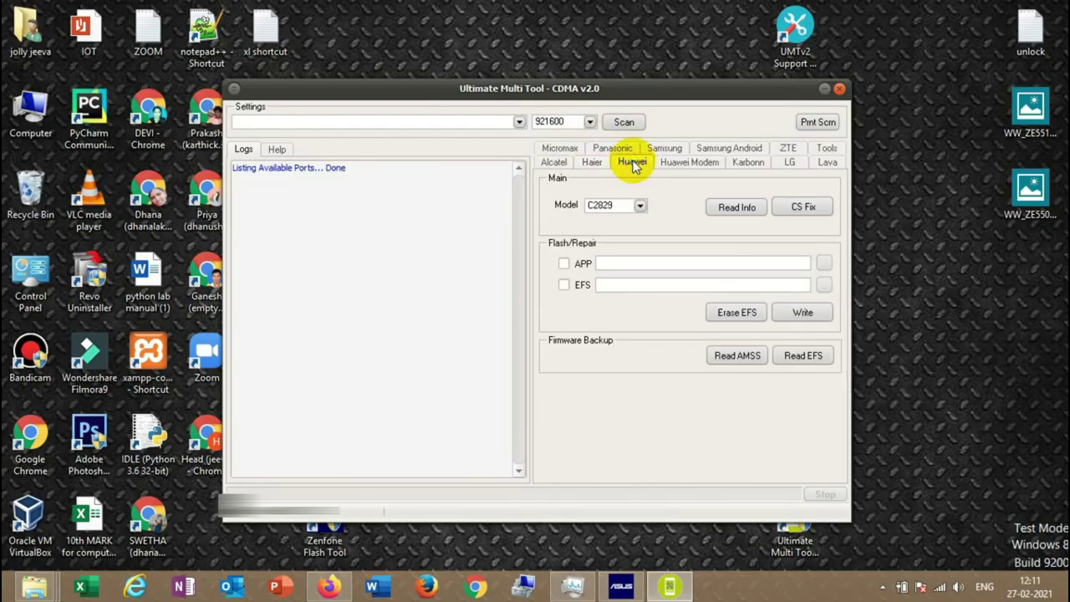
left_click(788, 162)
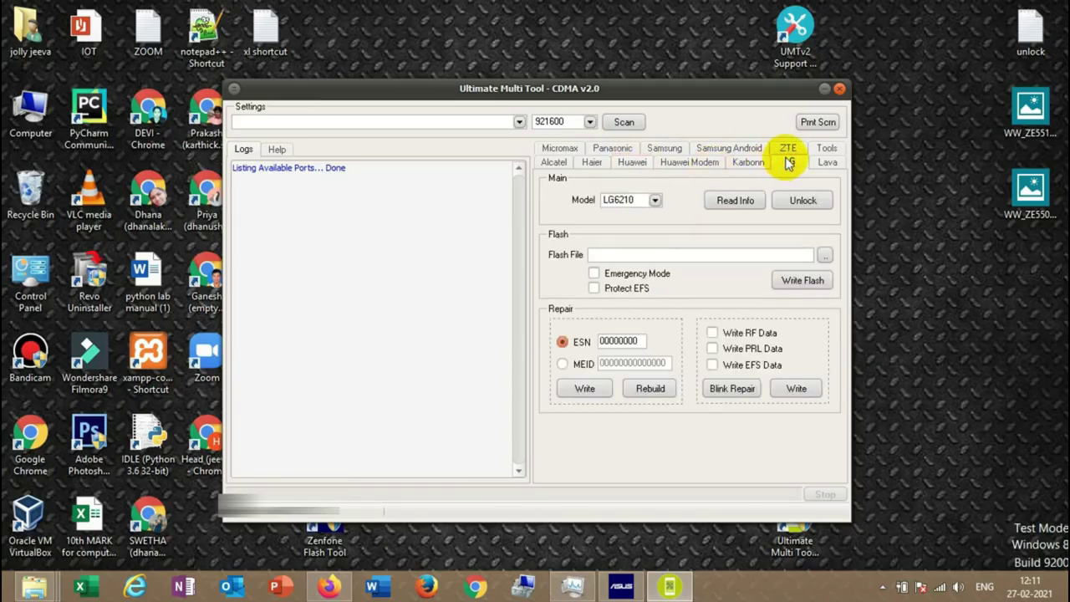
left_click(824, 161)
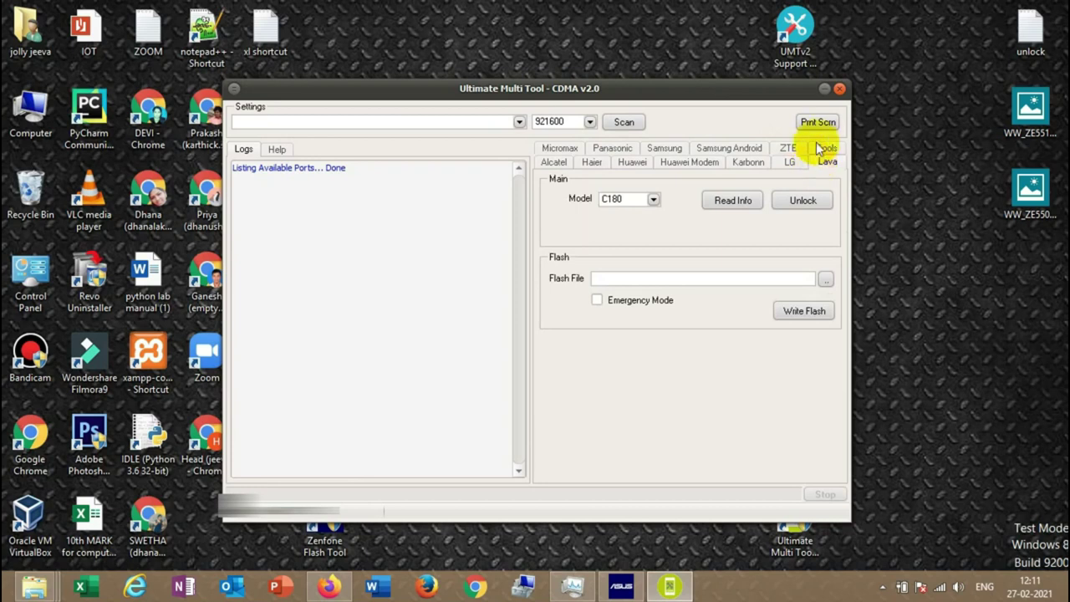
Step: Review the CDMA tool's general Tools functions and its Samsung Android and Samsung options, and close the program
left_click(819, 148)
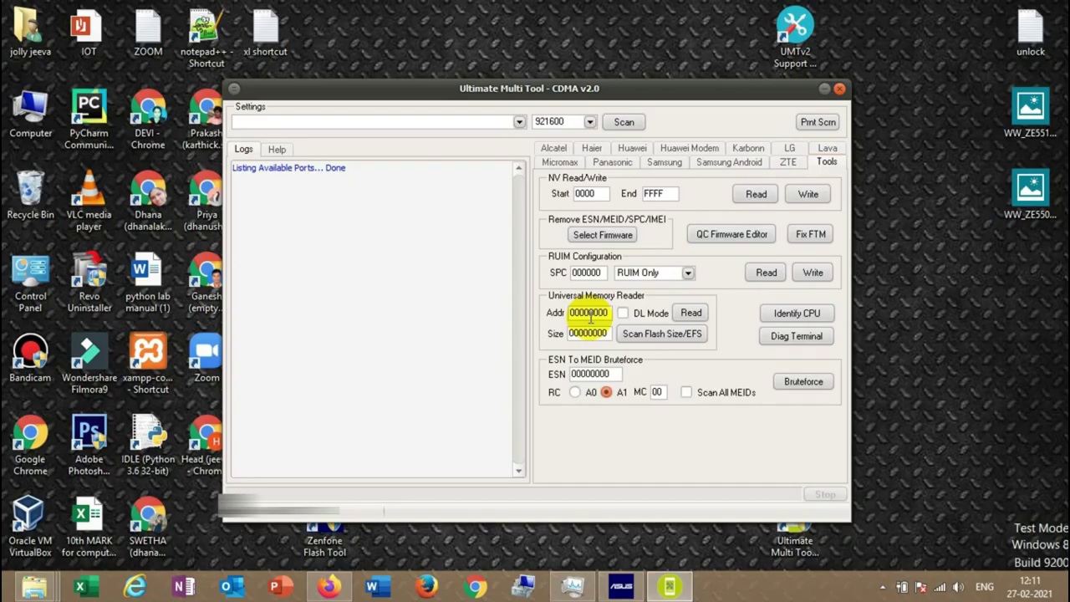
left_click(703, 160)
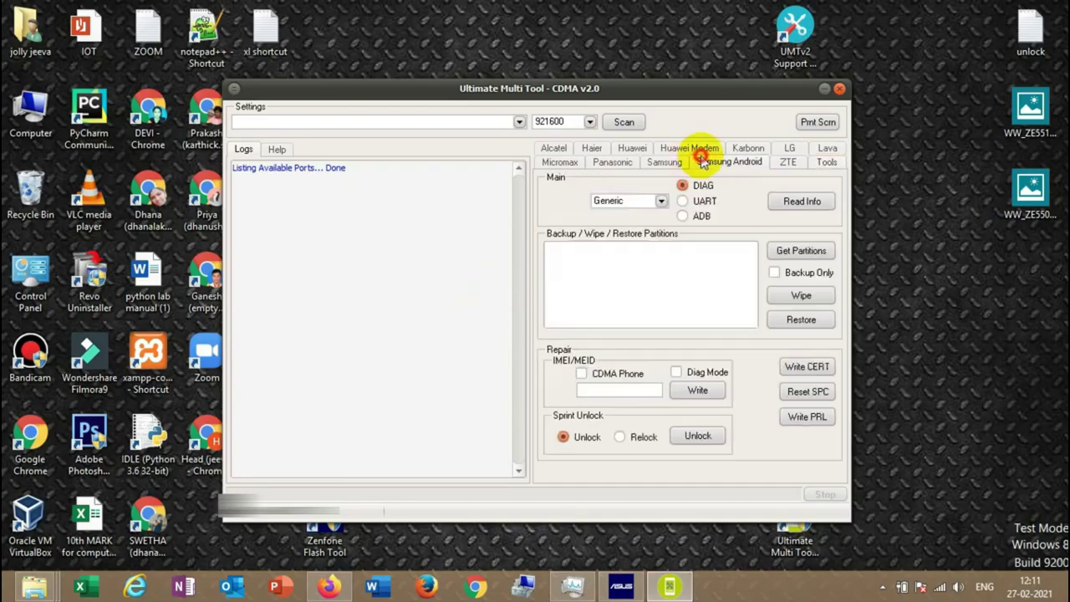
left_click(675, 162)
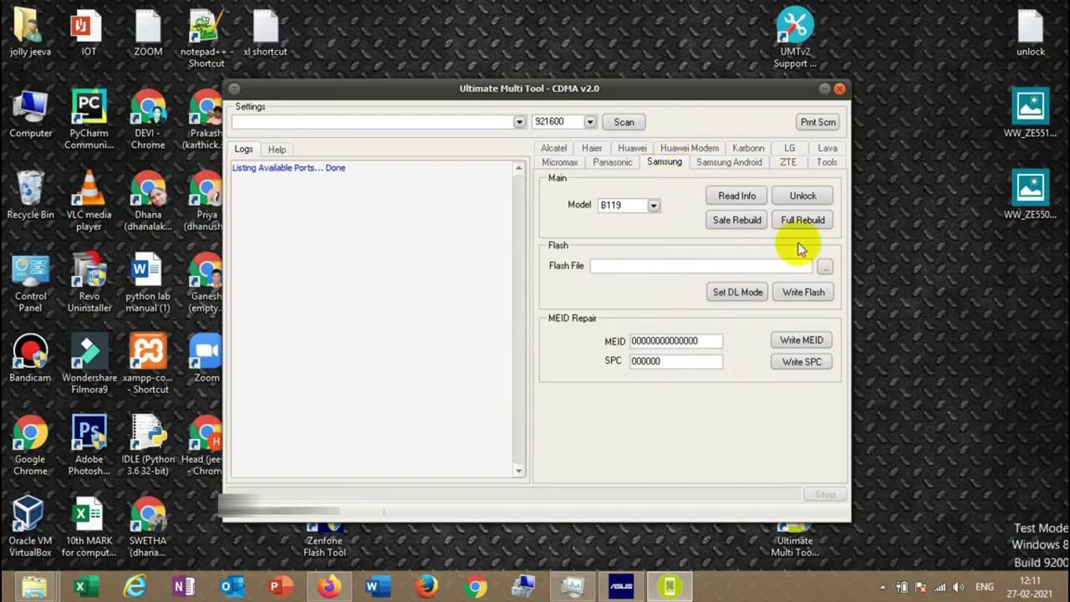
left_click(840, 89)
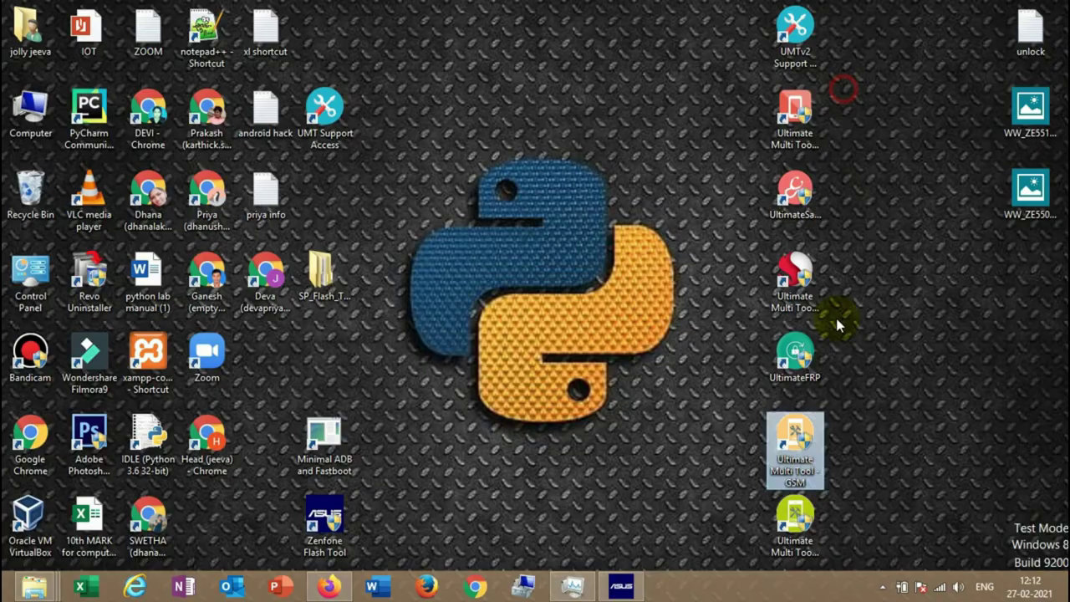
Step: Try to relaunch Ultimate Multi Tool - CDMA and refresh the desktop
left_click(801, 539)
double_click(801, 540)
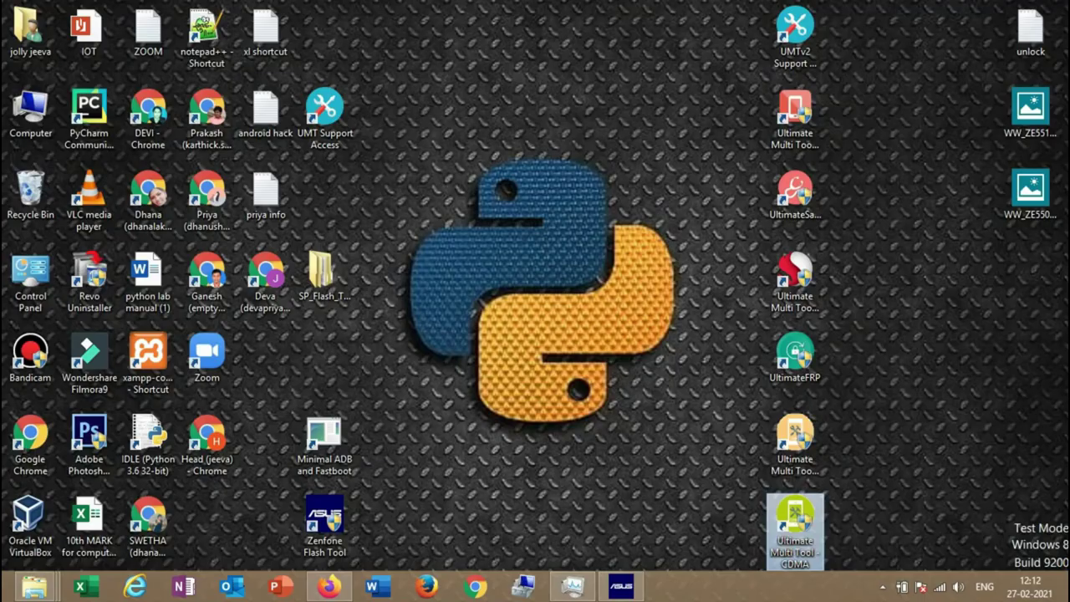
left_click(625, 325)
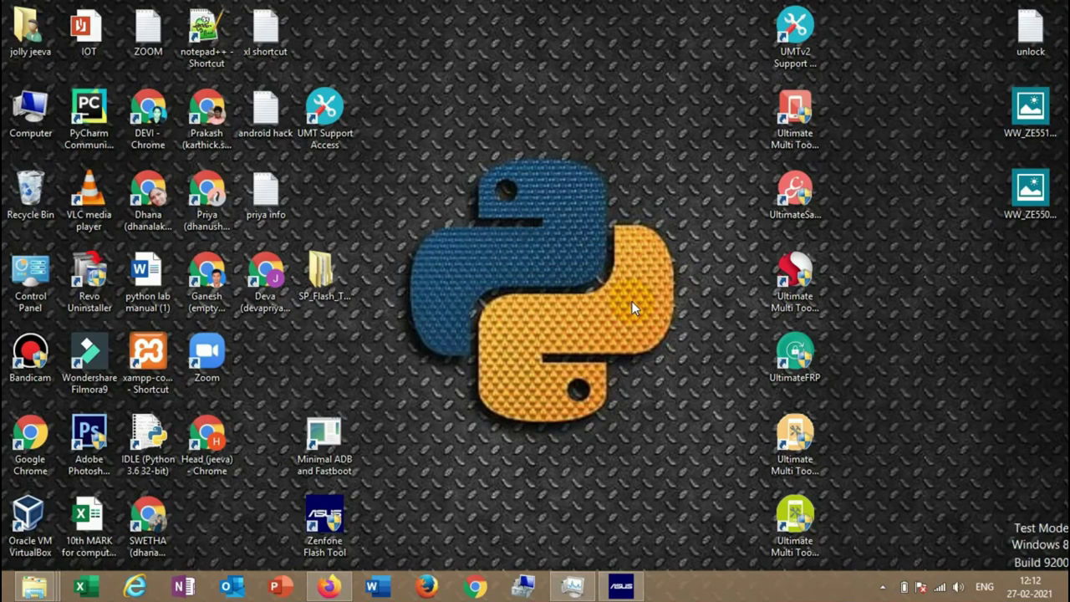
right_click(667, 249)
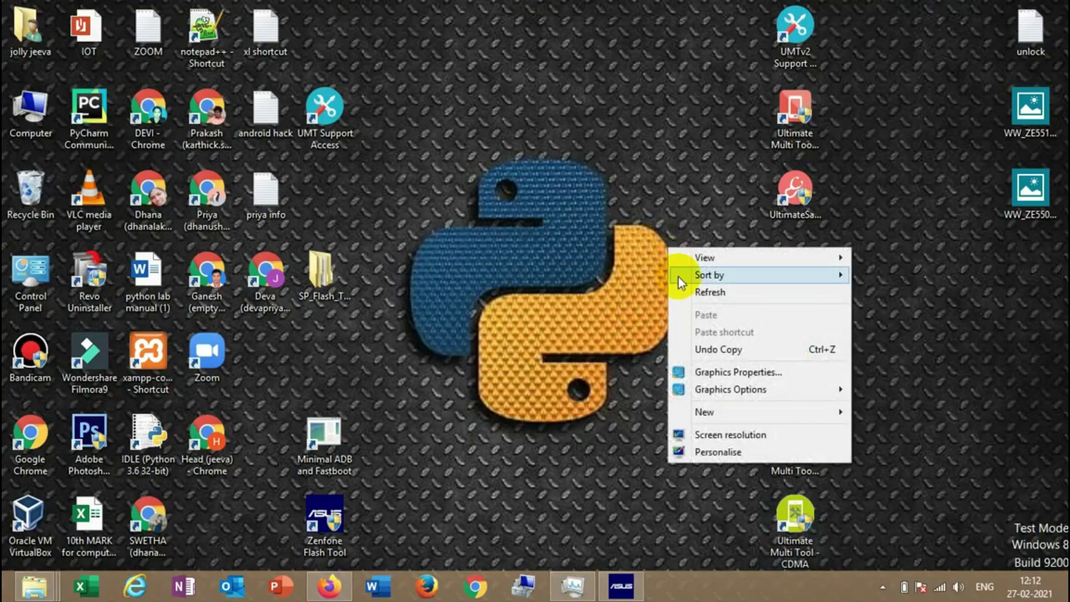
left_click(684, 292)
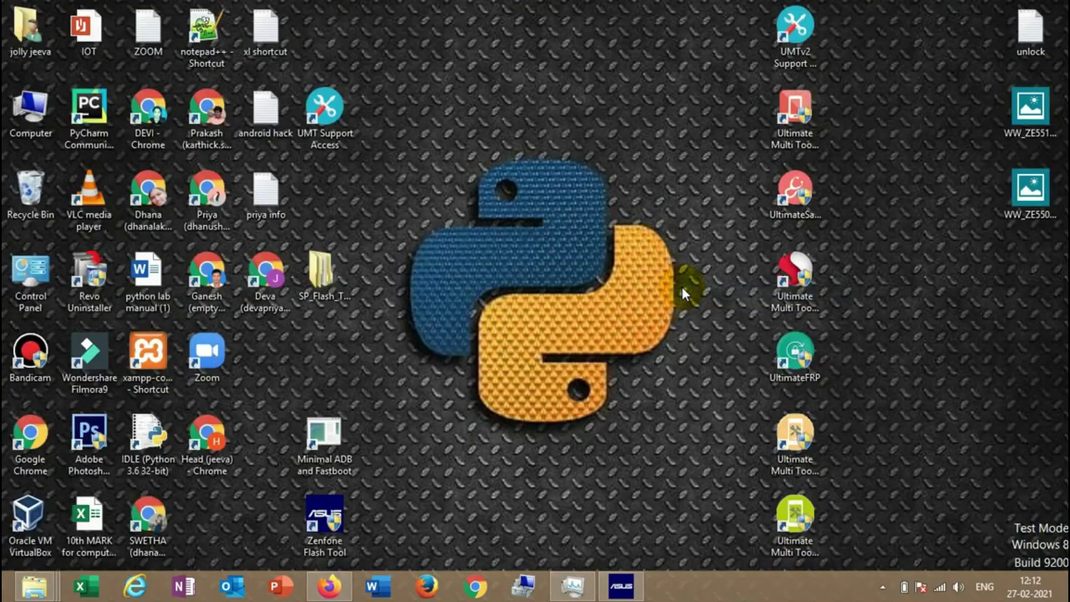
Step: Launch Ultimate Multi Tool - CDMA again and move its license agreement window higher on the desktop
left_click(795, 511)
left_click(622, 322)
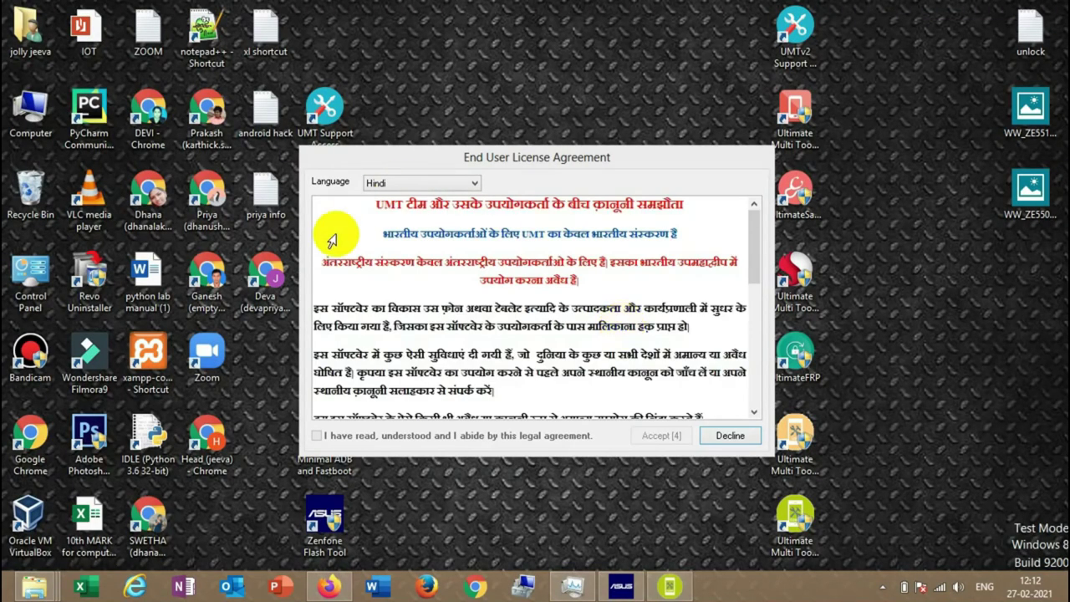
left_click_drag(448, 158, 447, 94)
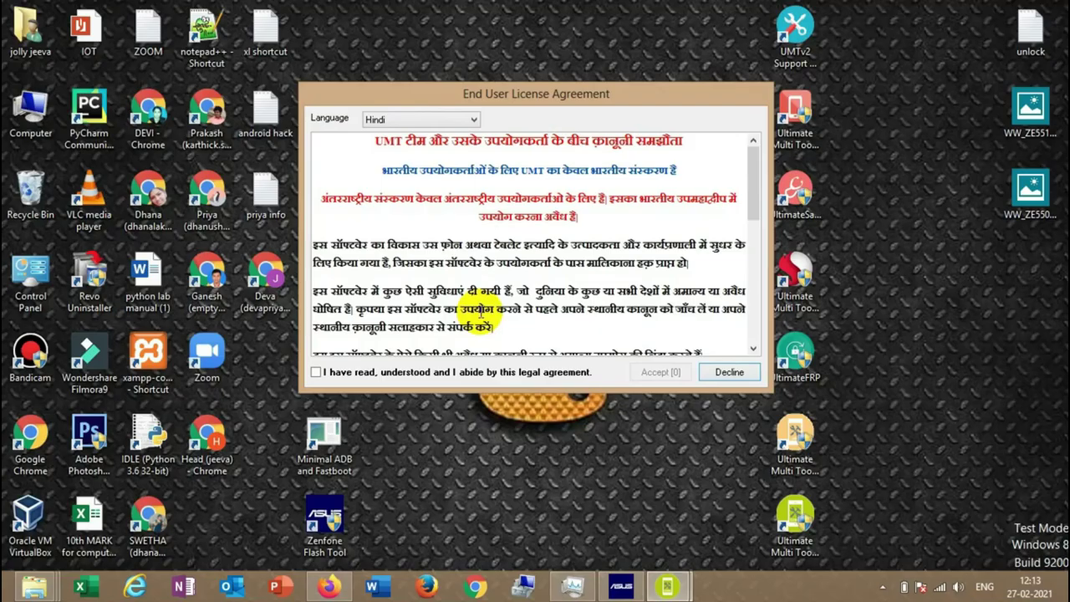
Step: Accept the CDMA tool's license agreement, refresh the desktop and close the program
left_click(451, 373)
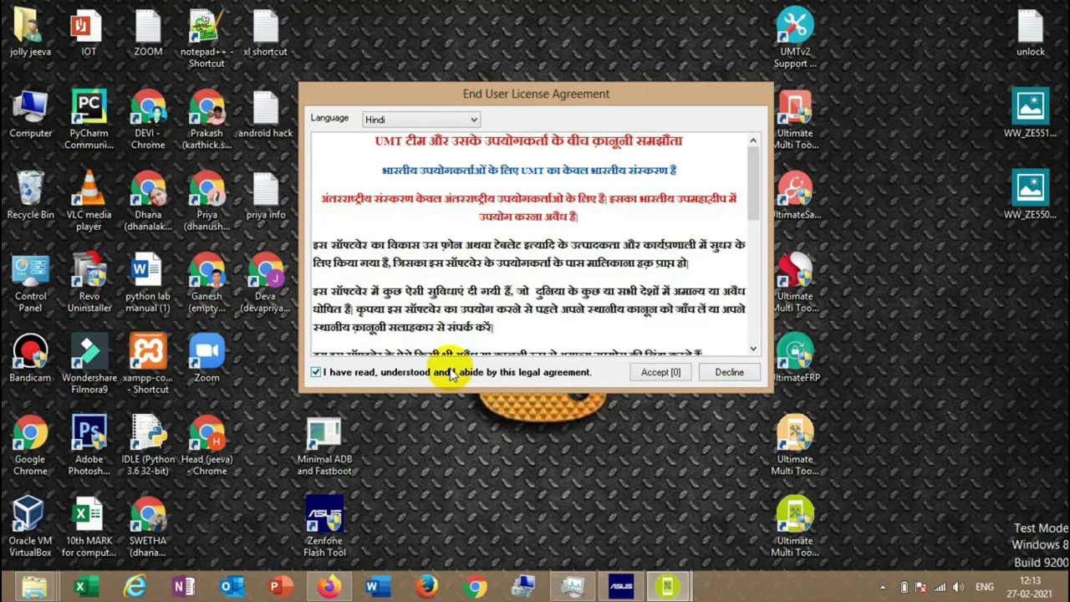
left_click(540, 328)
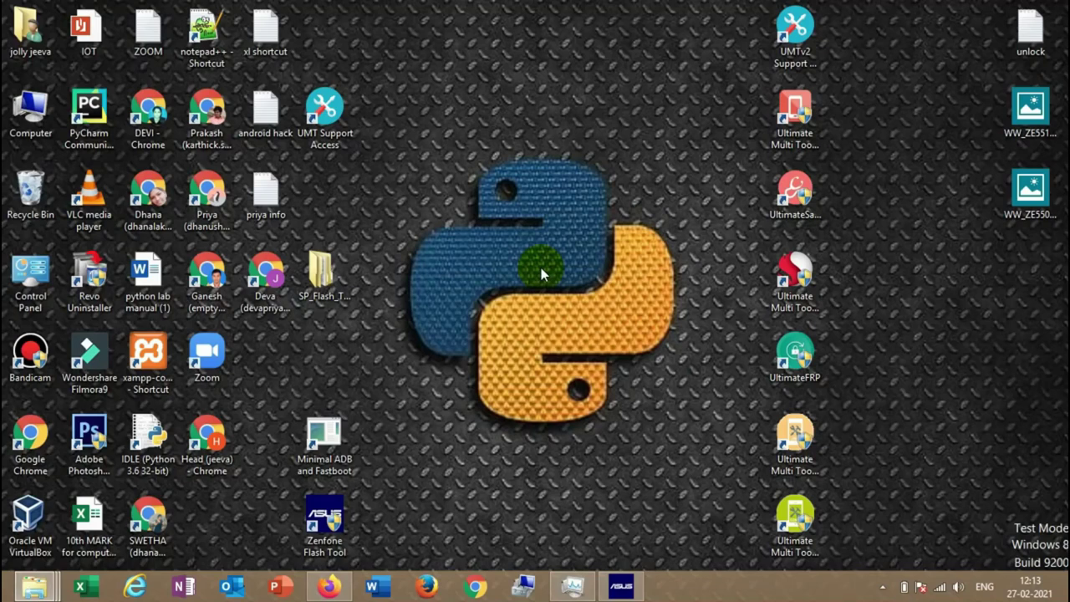
right_click(530, 149)
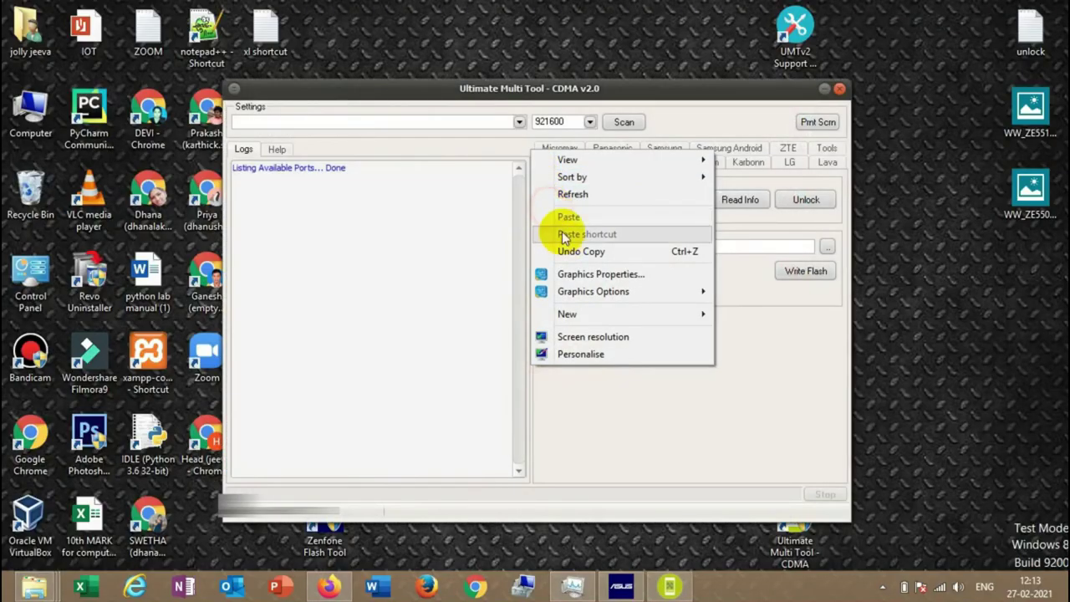
left_click(556, 197)
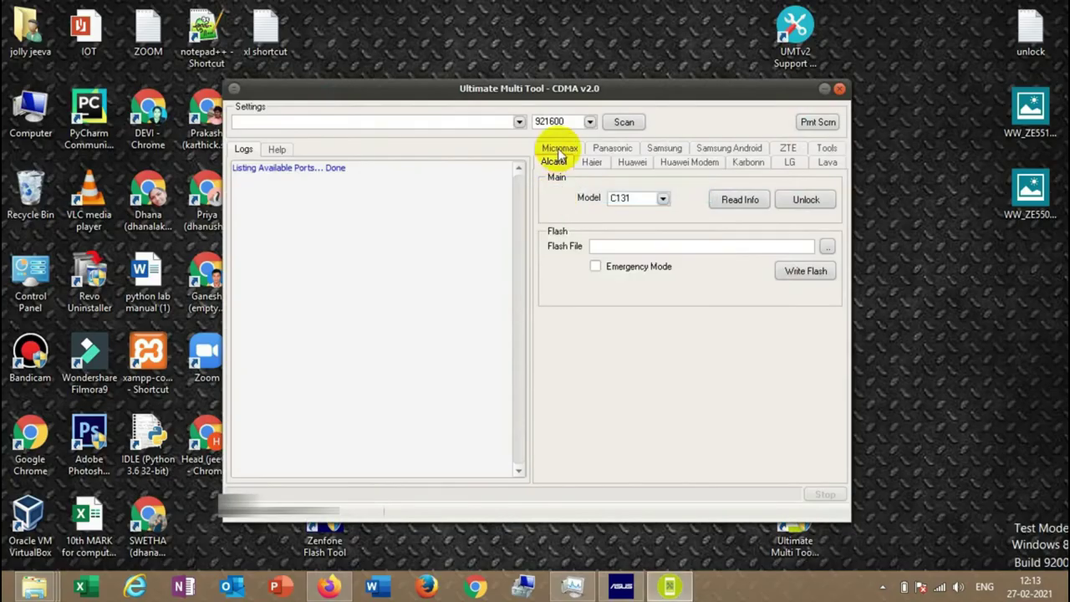
left_click(839, 92)
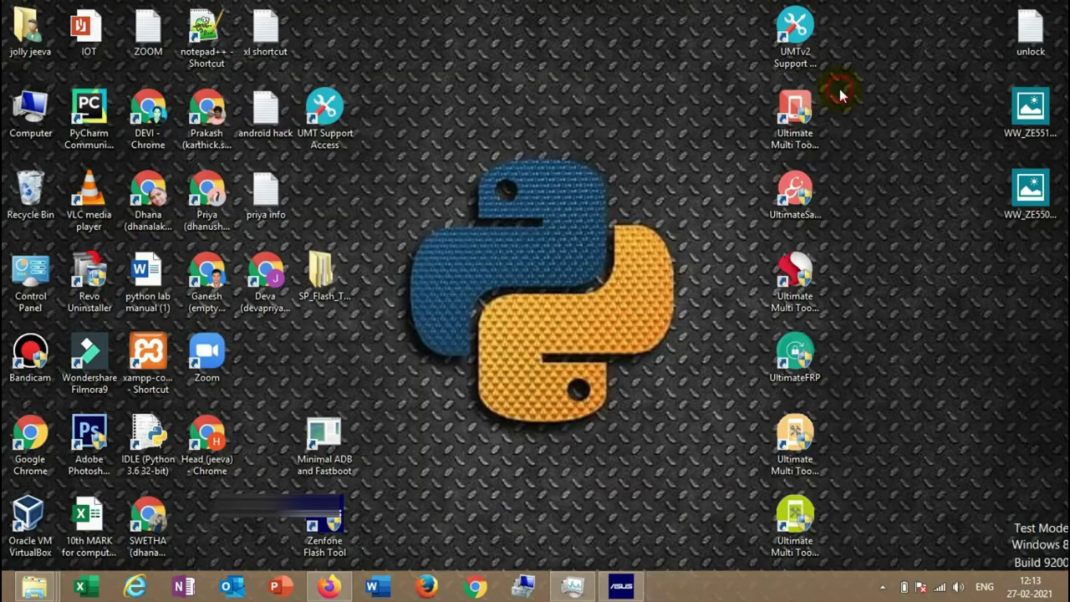
Step: Launch Ultimate Multi Tool - GSM from its desktop shortcut and refresh the desktop while it loads
double_click(811, 448)
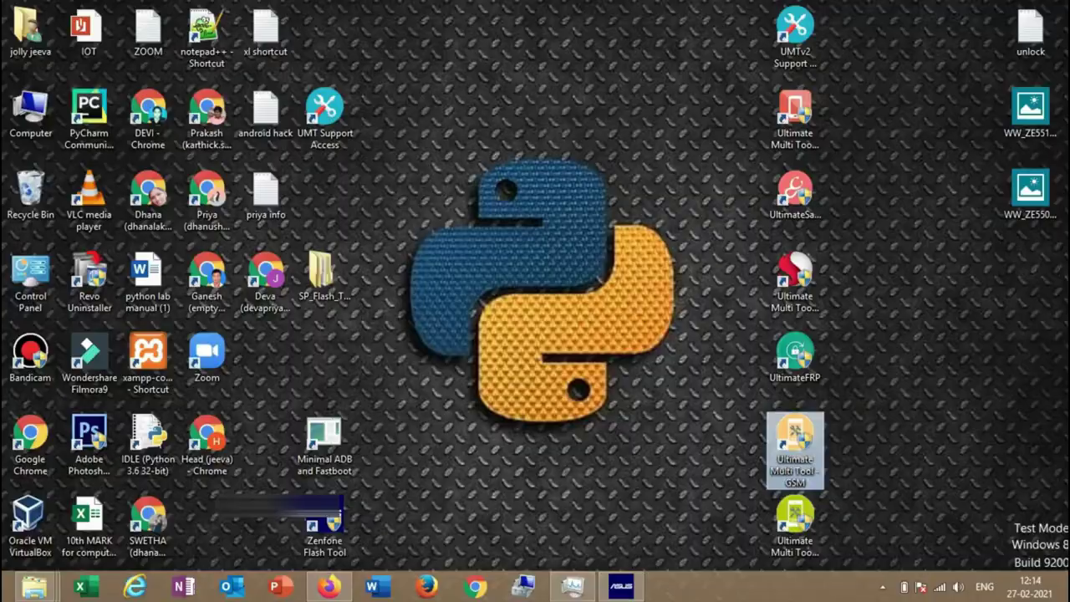
right_click(555, 174)
left_click(577, 216)
right_click(577, 215)
left_click(596, 259)
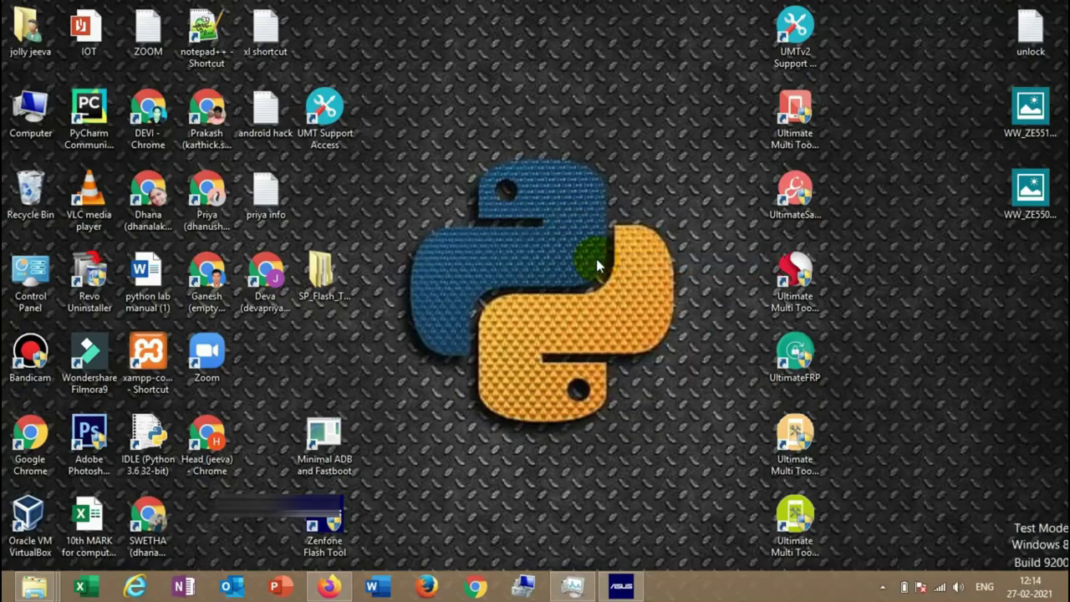
Step: Regroup the Minimal ADB and Fastboot, Zenfone Flash Tool, SP Flash Tool and UMT Support Access icons beside the other desktop shortcuts and refresh the desktop
left_click_drag(339, 456, 281, 373)
left_click_drag(324, 525, 242, 525)
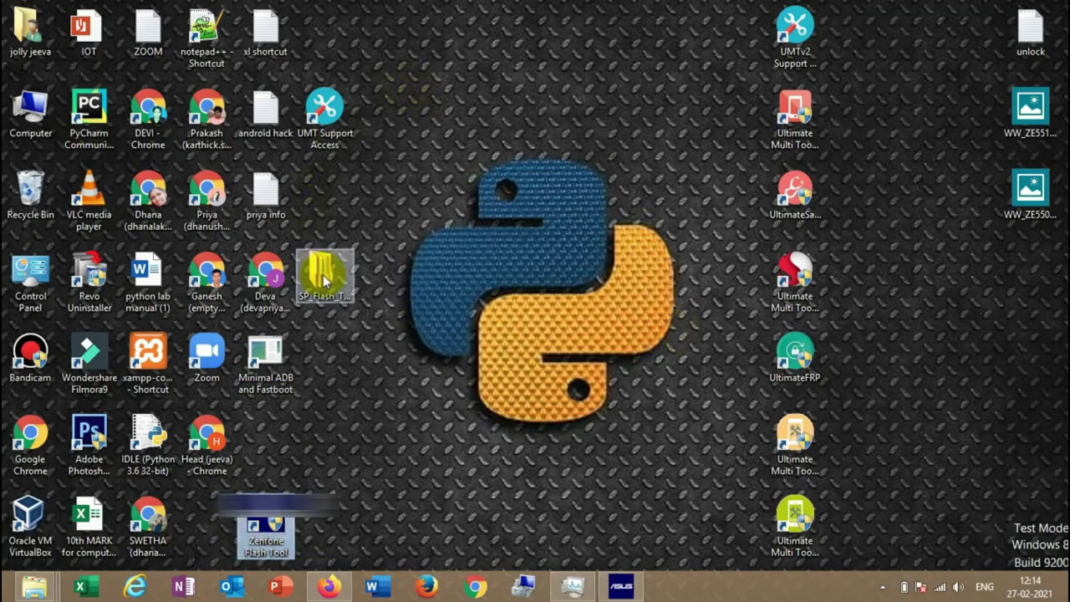
left_click(318, 322)
left_click_drag(316, 326, 275, 443)
left_click(324, 117)
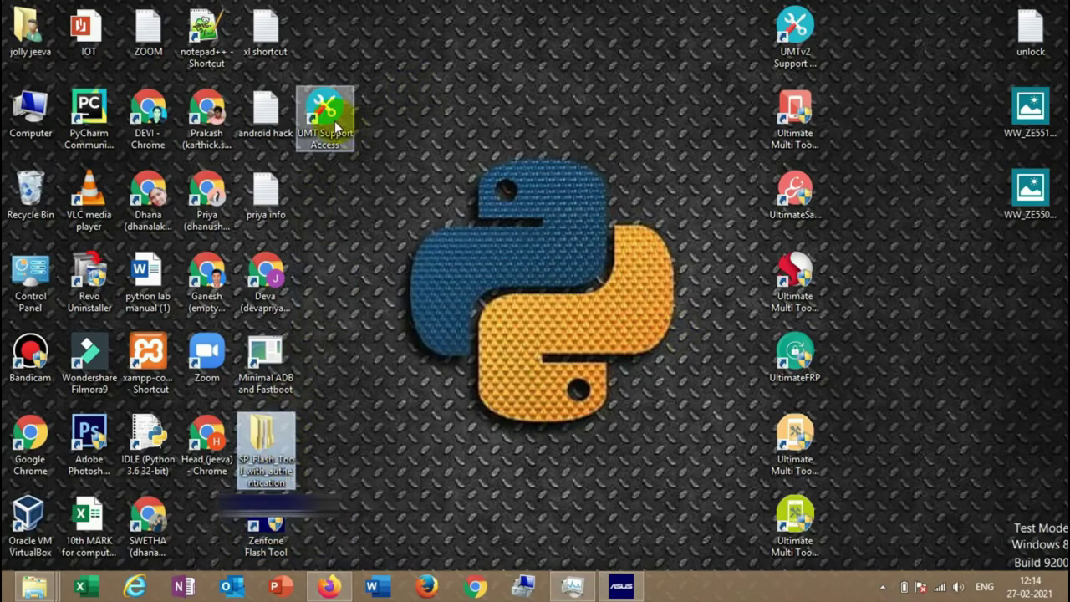
left_click_drag(288, 246, 208, 527)
right_click(422, 221)
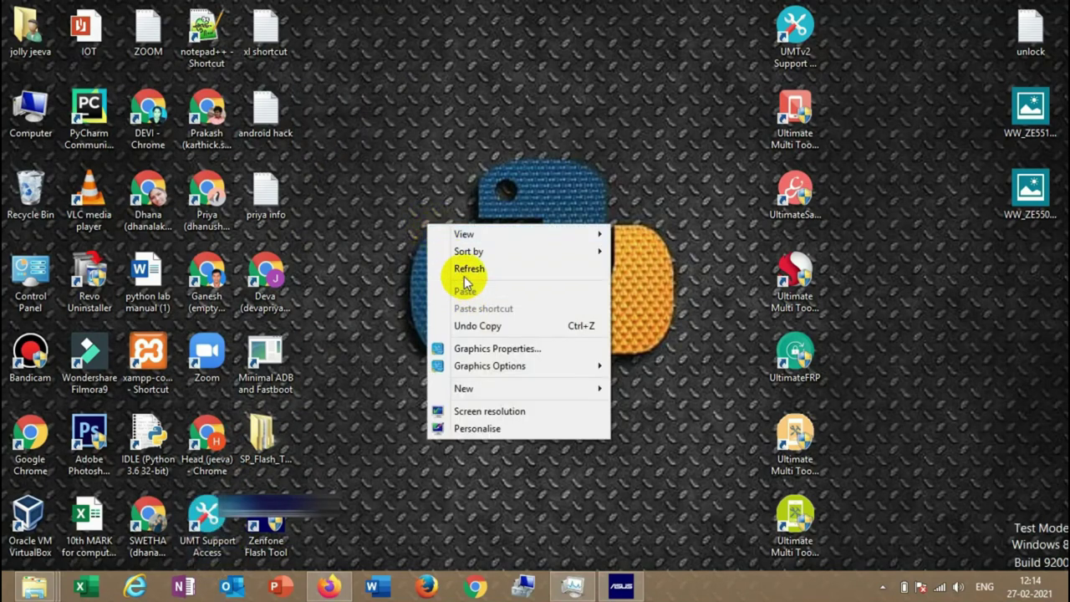
left_click(466, 273)
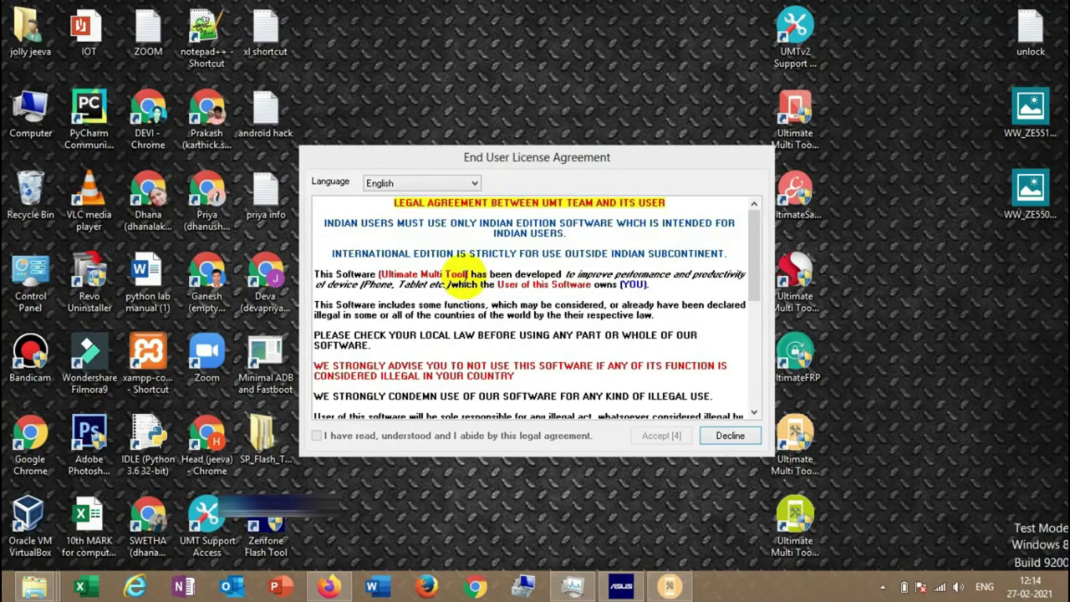
Step: Agree to and accept the English license agreement to open Ultimate Multi Tool - GSM
left_click(454, 438)
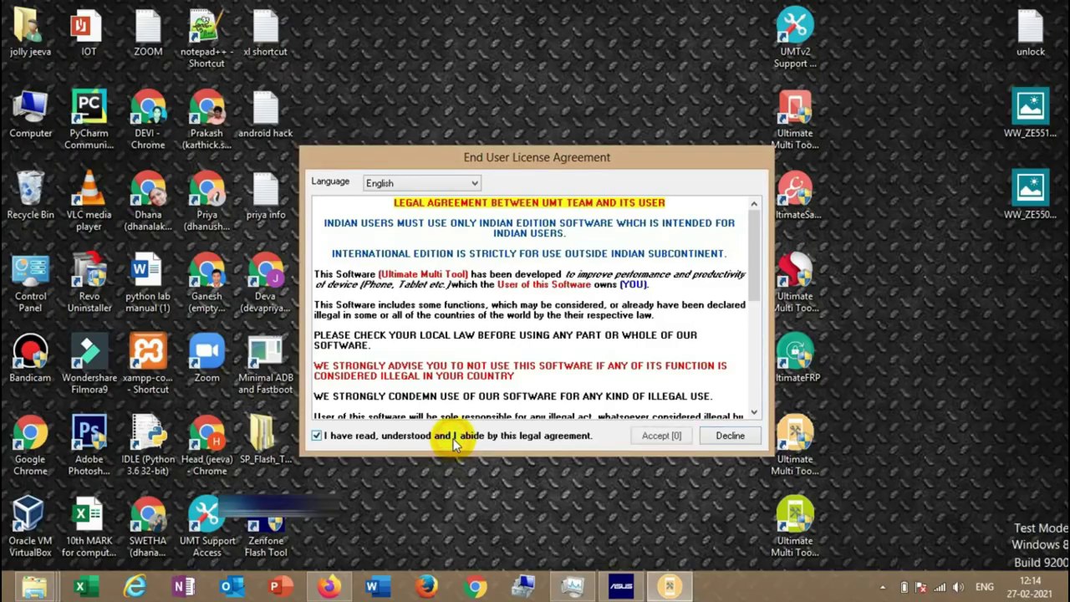
left_click(649, 436)
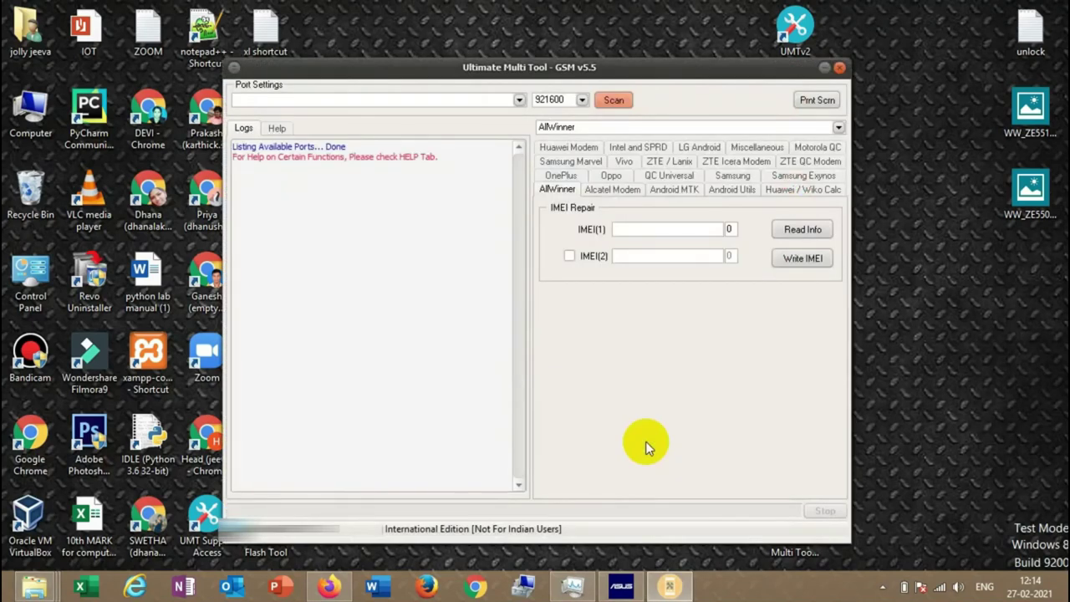
Step: Review the GSM tool's repair, unlock and FRP functions for Intel and SPRD, Oppo, Miscellaneous, Motorola QC and Android MTK
left_click(620, 146)
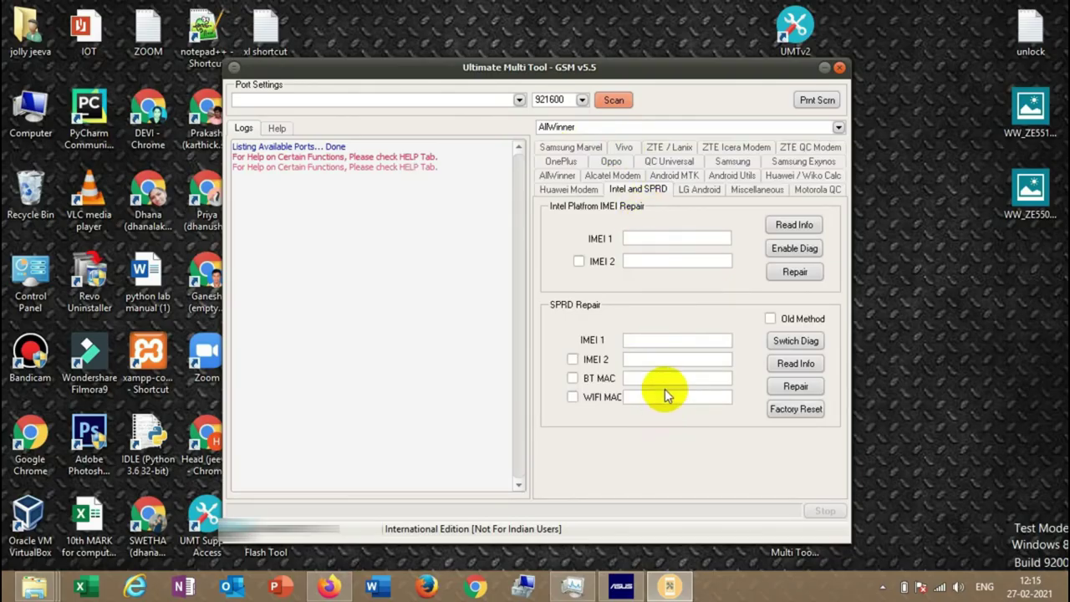
left_click(615, 162)
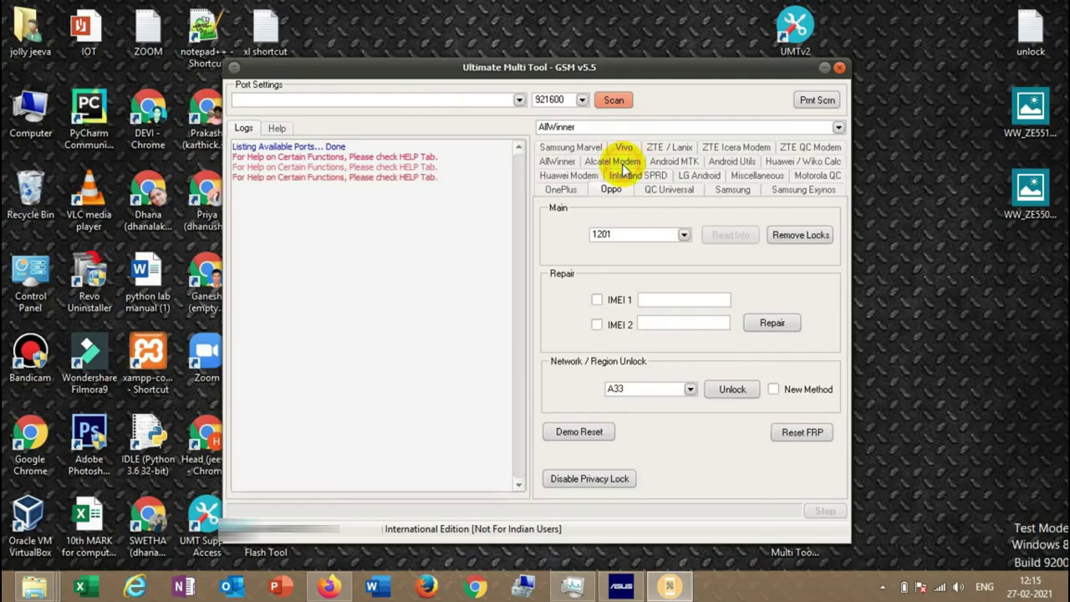
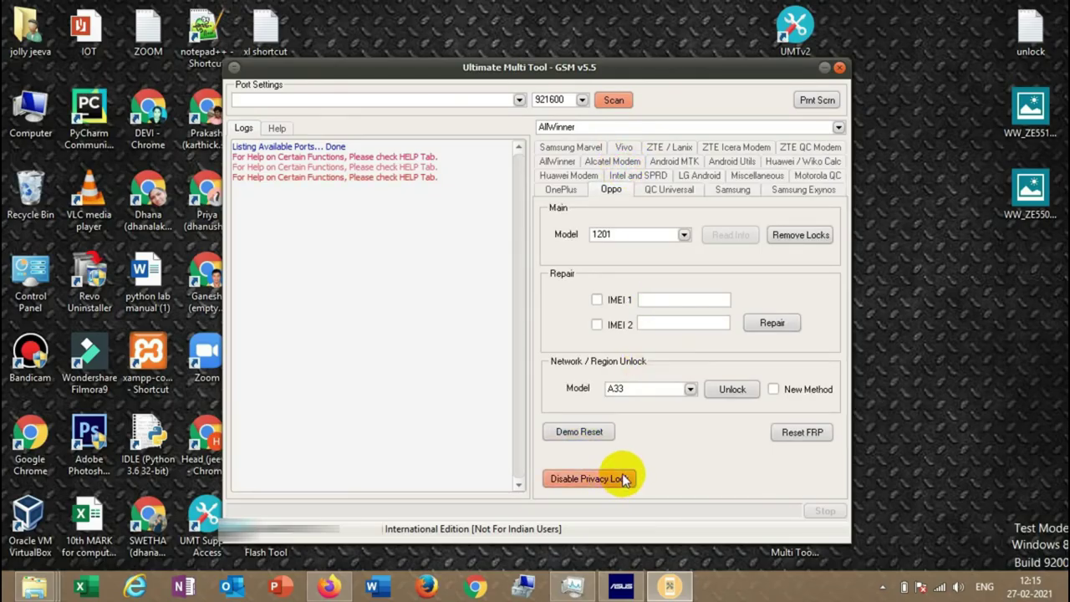
left_click(755, 175)
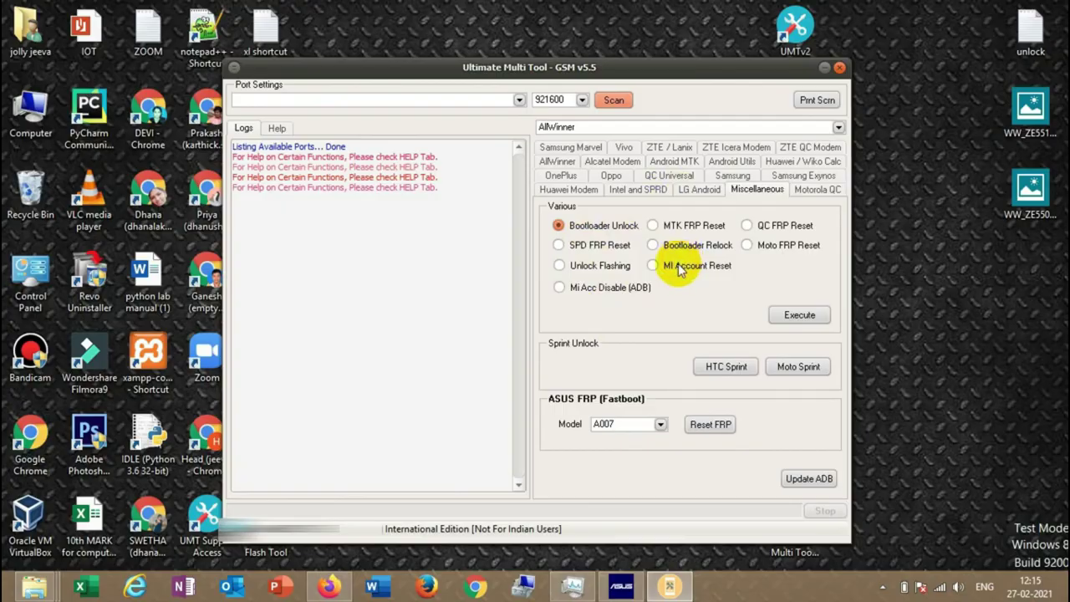
left_click(811, 189)
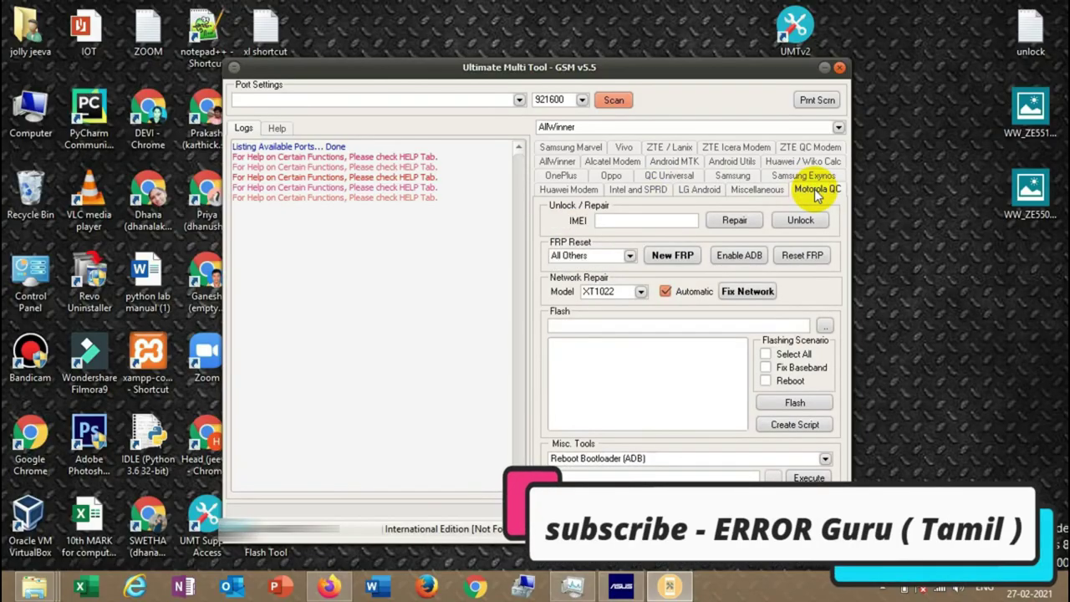
left_click(683, 163)
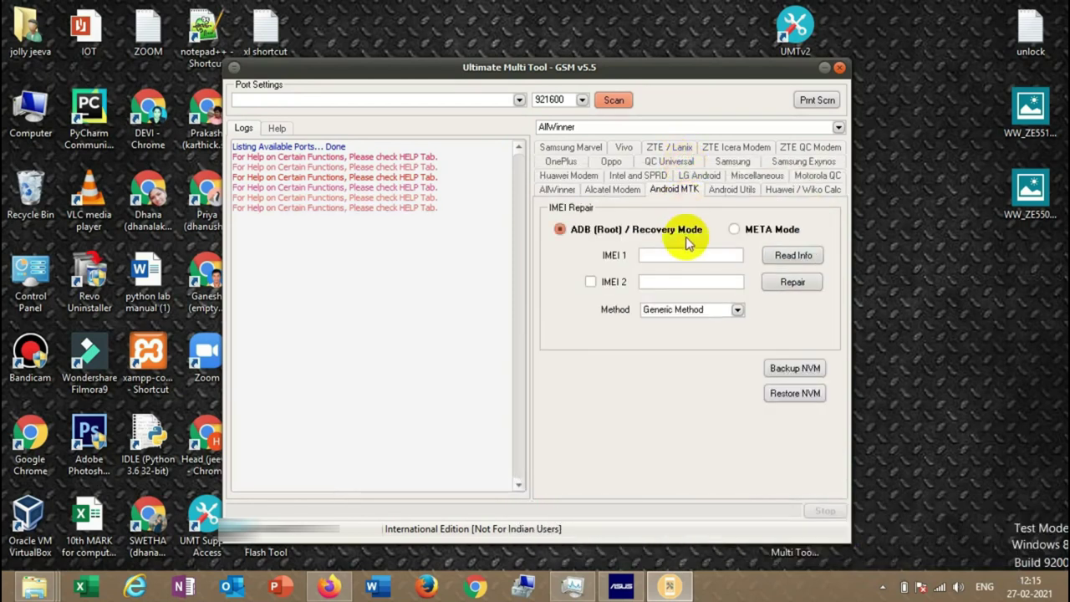